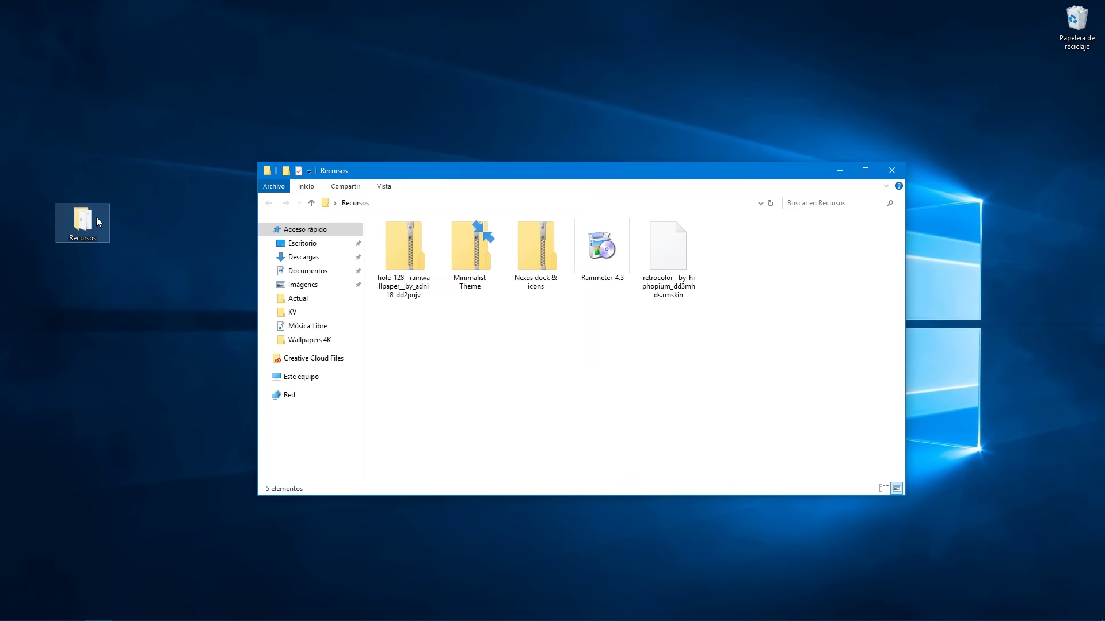
- Extract the "Nexus dock & icons" archive into its own folder inside Recursos
left_click(529, 264)
right_click(530, 260)
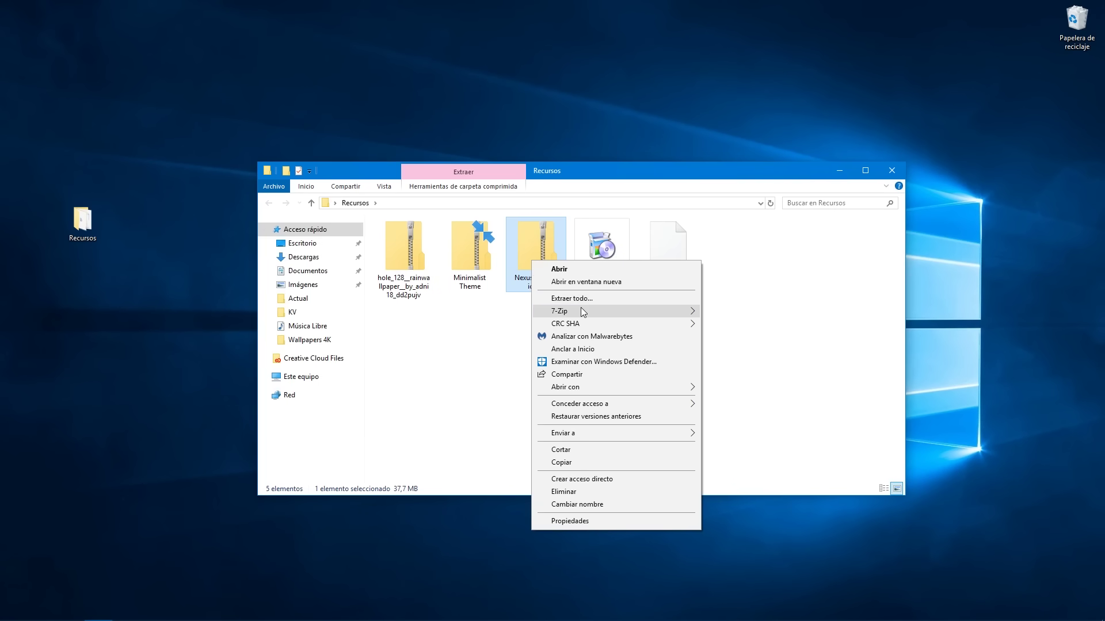
mouse_move(638, 310)
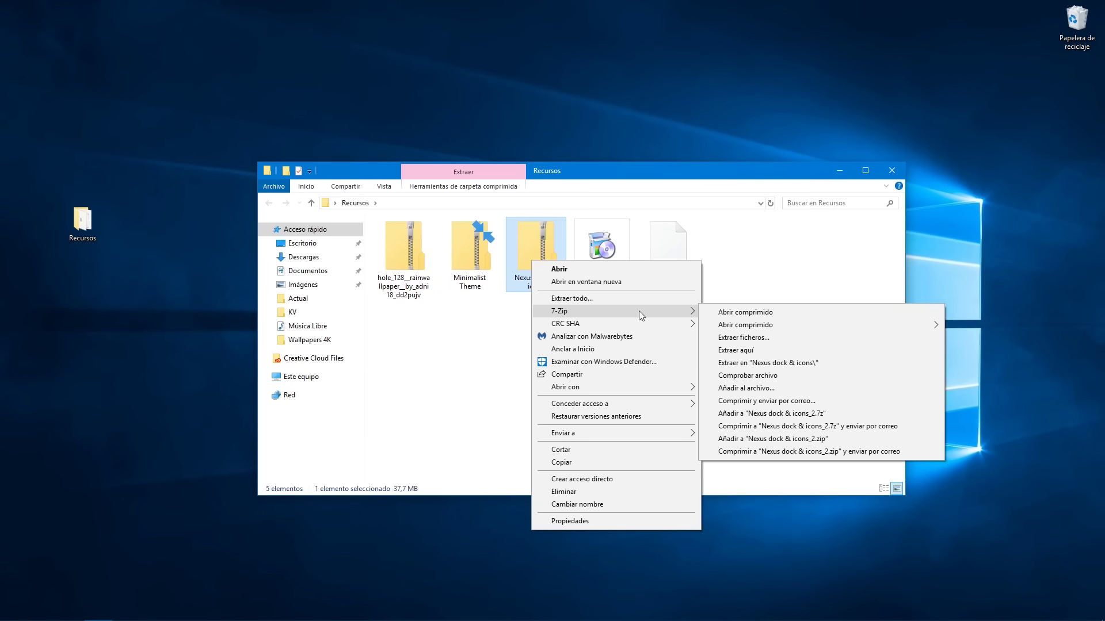
left_click(837, 364)
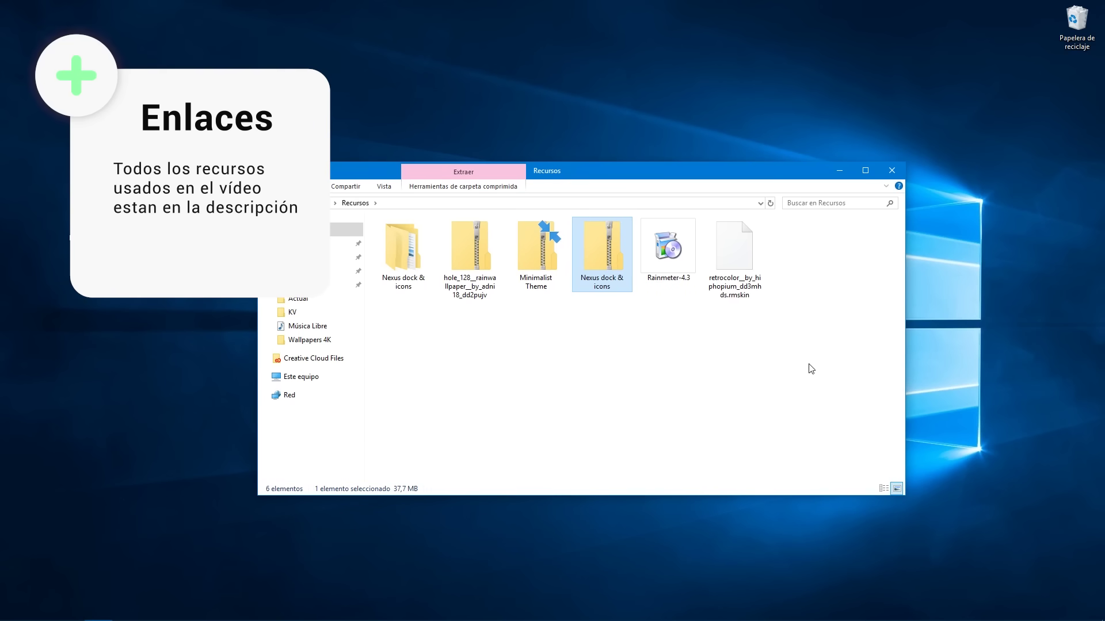
- Open the extracted "Nexus dock & icons" folder and extract the nexus_2 archive into its own folder
left_click(416, 266)
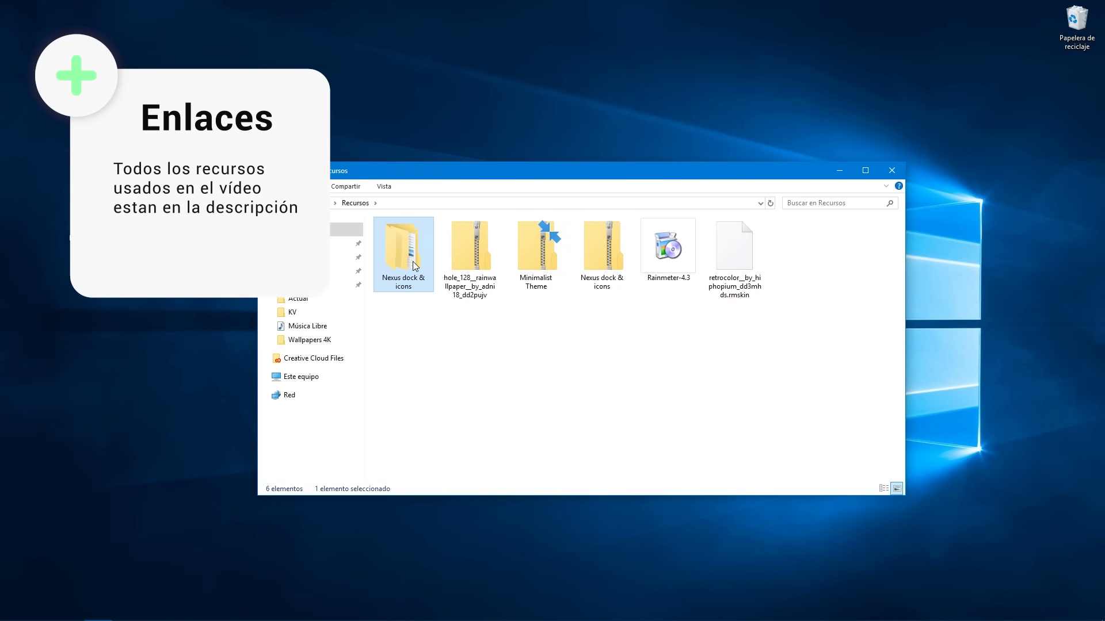
double_click(415, 266)
left_click(418, 250)
key("Up")
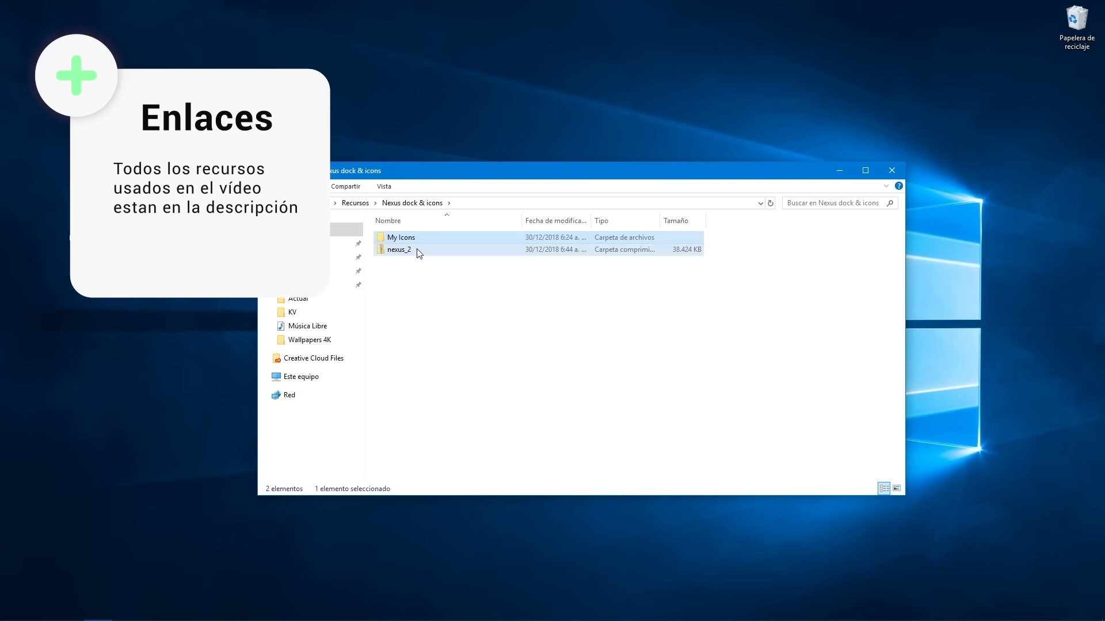
left_click(429, 252)
right_click(436, 252)
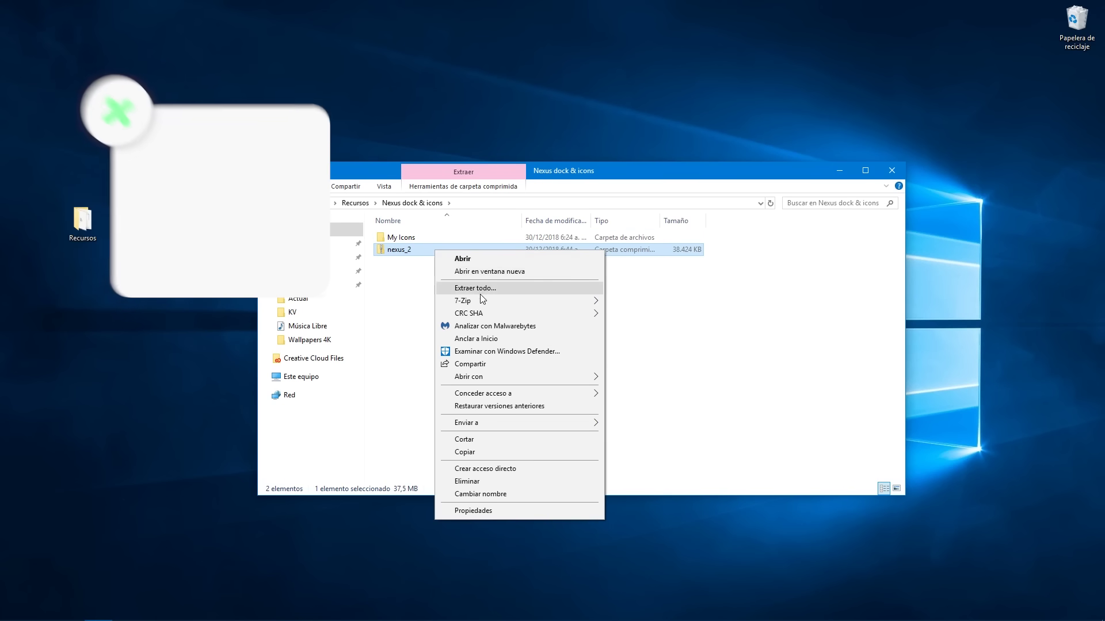
mouse_move(481, 300)
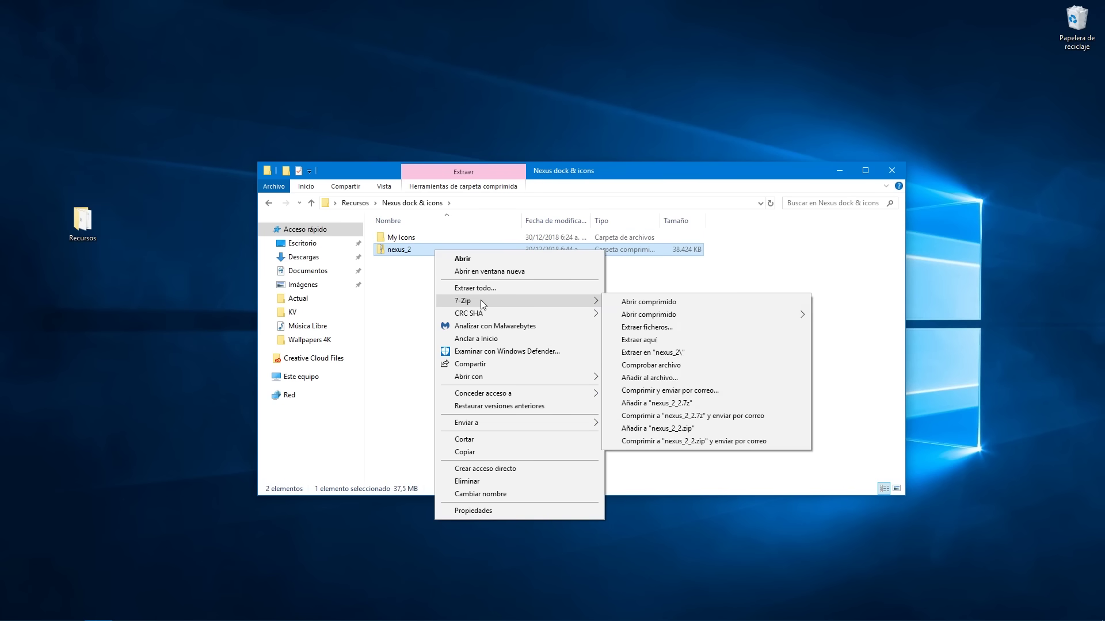
left_click(702, 352)
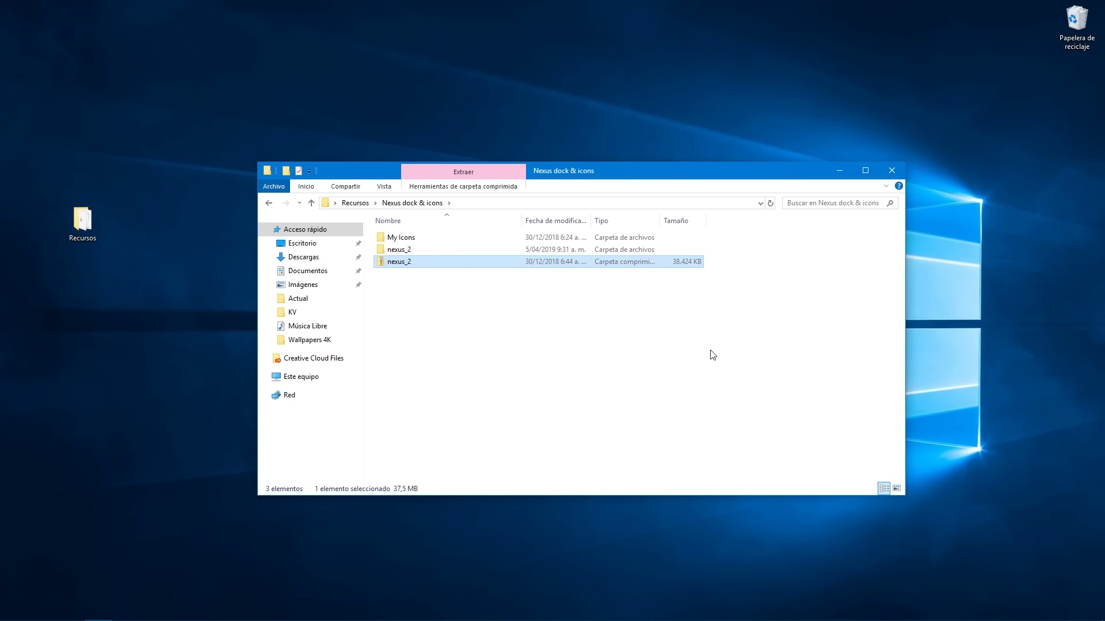
- Launch NexusSetup from the extracted nexus_2 folder, allow it to run and accept Español as the installation language
double_click(454, 250)
left_click(441, 240)
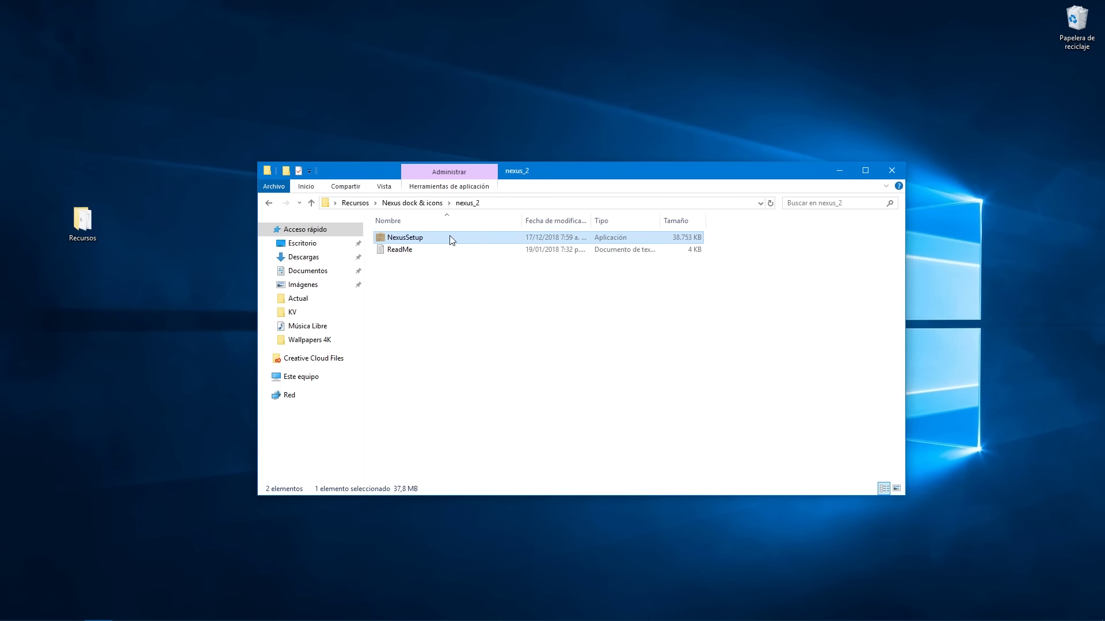
right_click(451, 239)
left_click(483, 256)
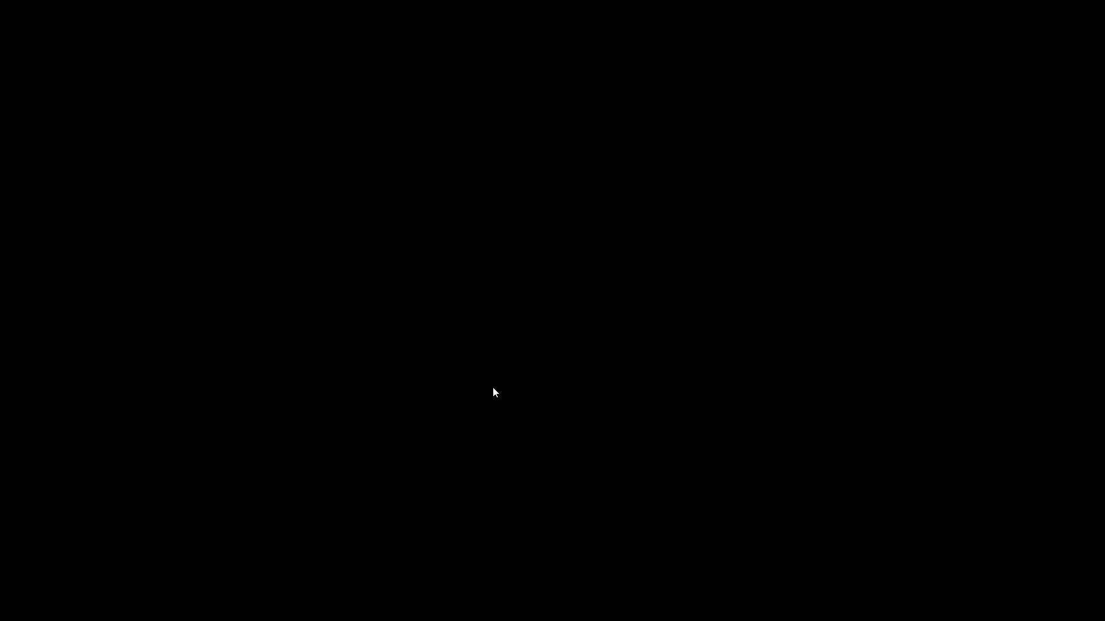
left_click(493, 389)
left_click(535, 320)
left_click(580, 346)
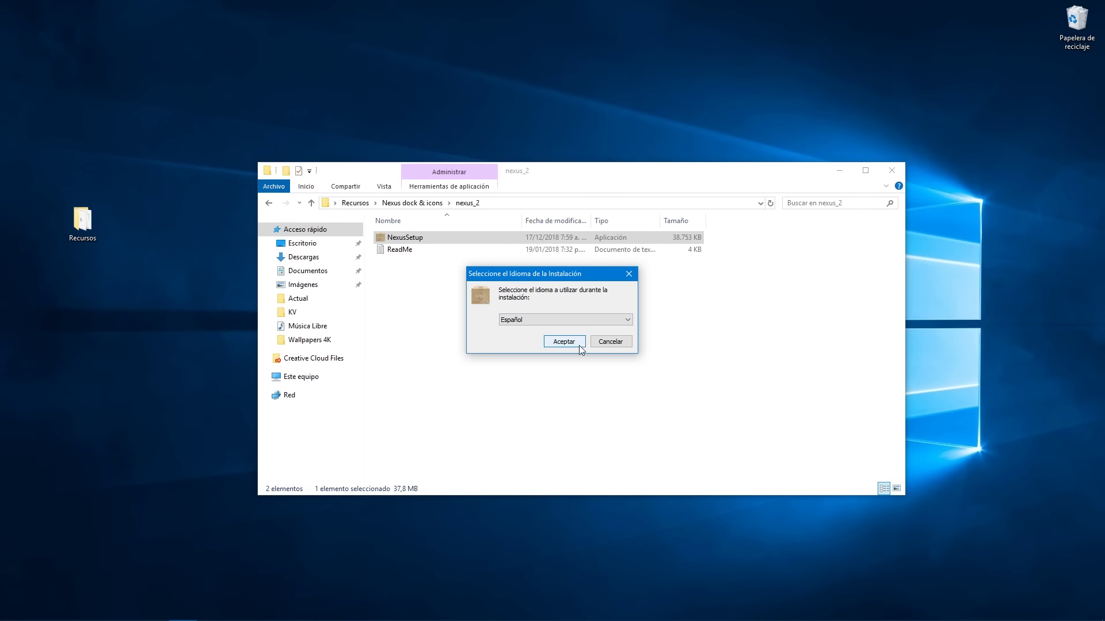
left_click(563, 342)
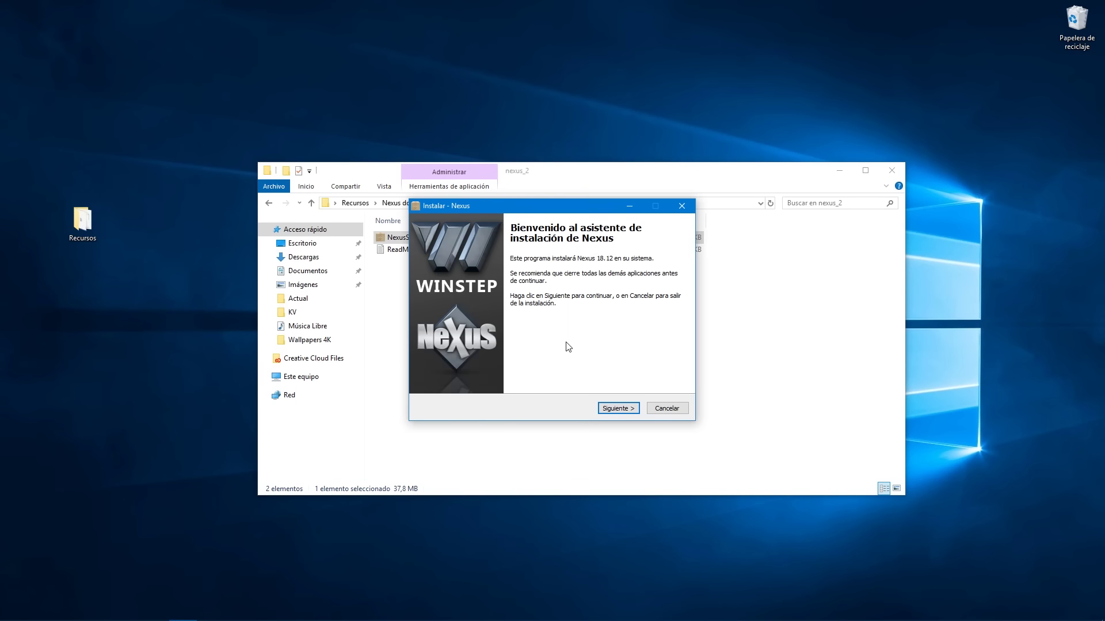
- Install Nexus by accepting the licence agreement, keeping the default destination and Start menu folders, and finish with Launch Nexus enabled
left_click(613, 409)
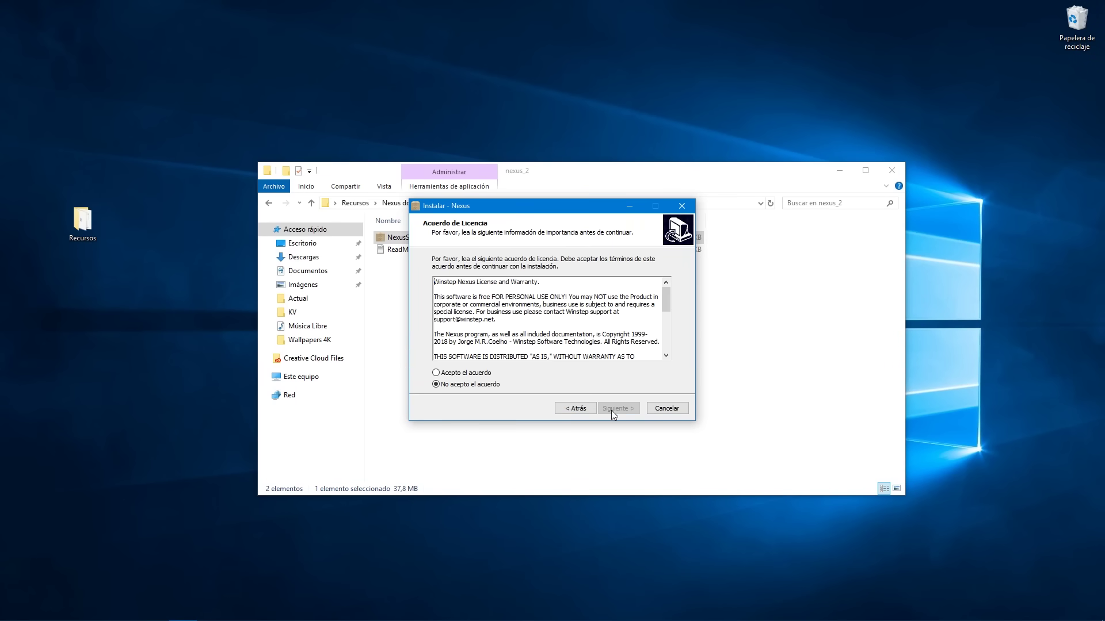
left_click(435, 374)
left_click(618, 409)
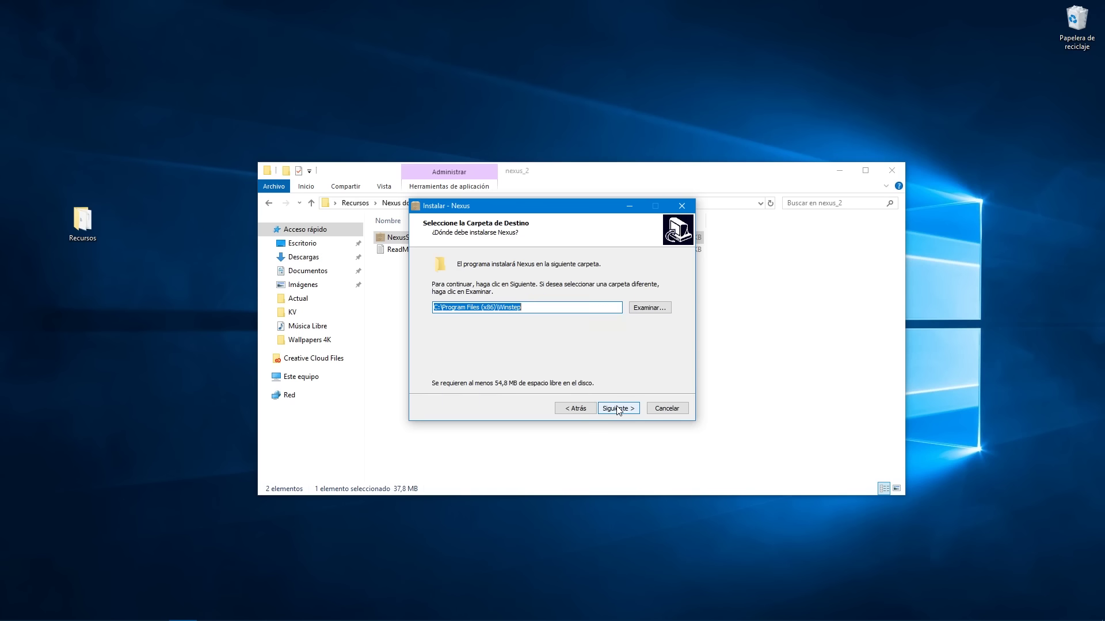
left_click(618, 409)
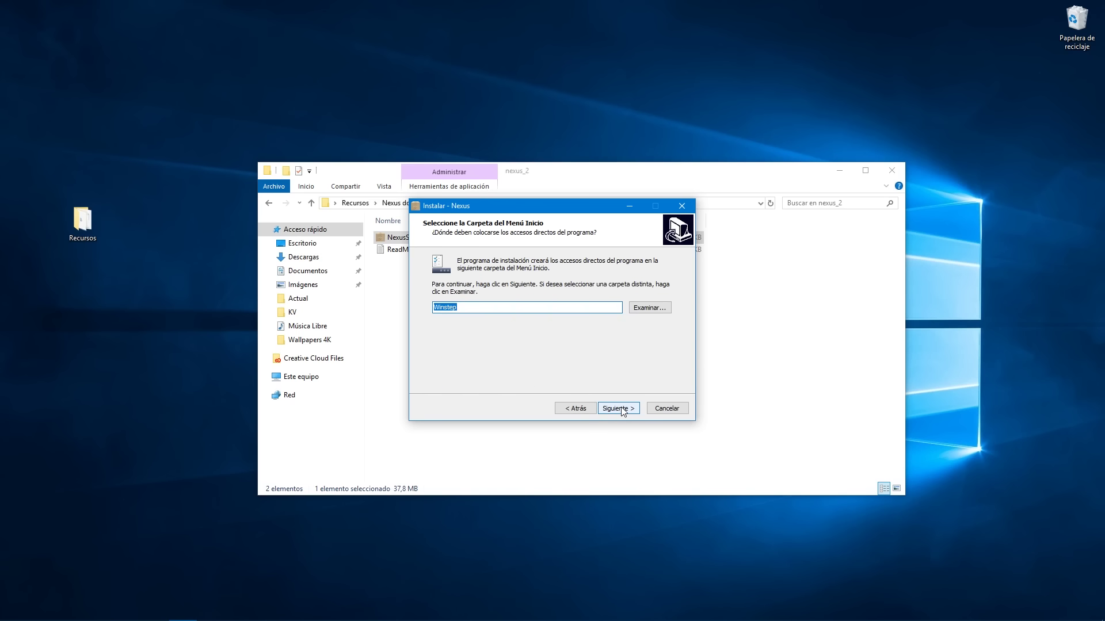
left_click(620, 409)
left_click(619, 409)
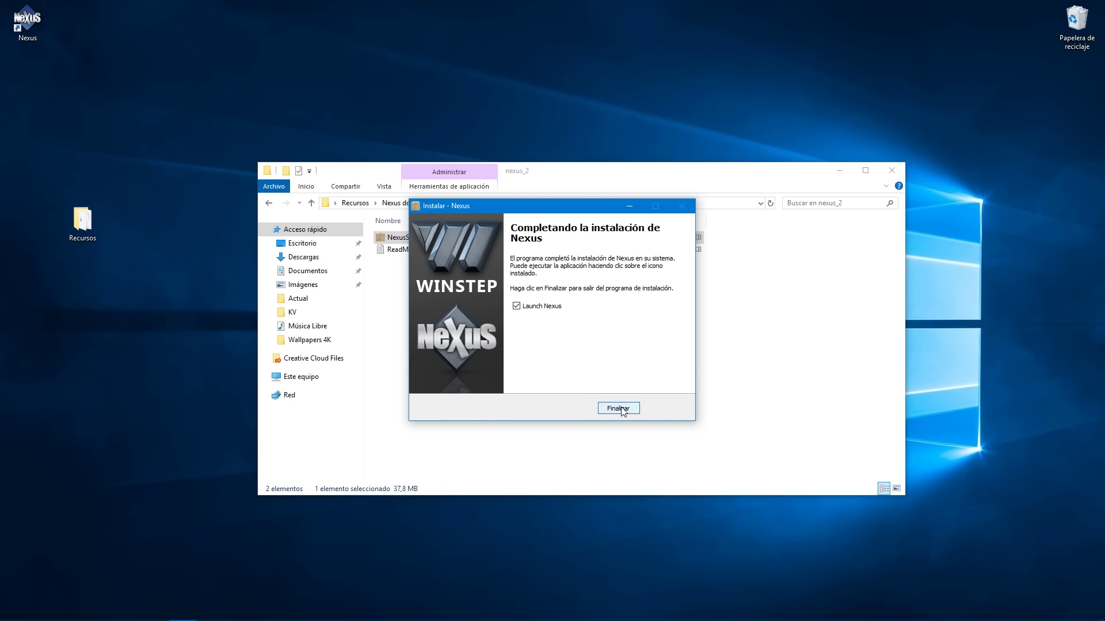
left_click(618, 409)
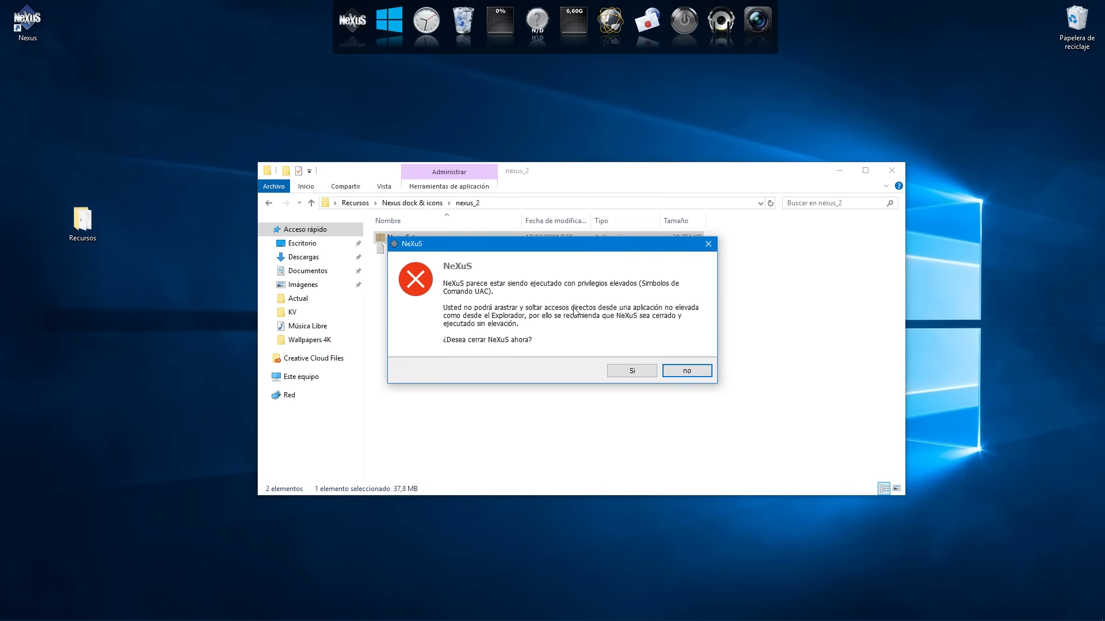
- Close the elevated Nexus instance, relaunch Nexus from its desktop shortcut and close the nexus_2 folder window
left_click(631, 371)
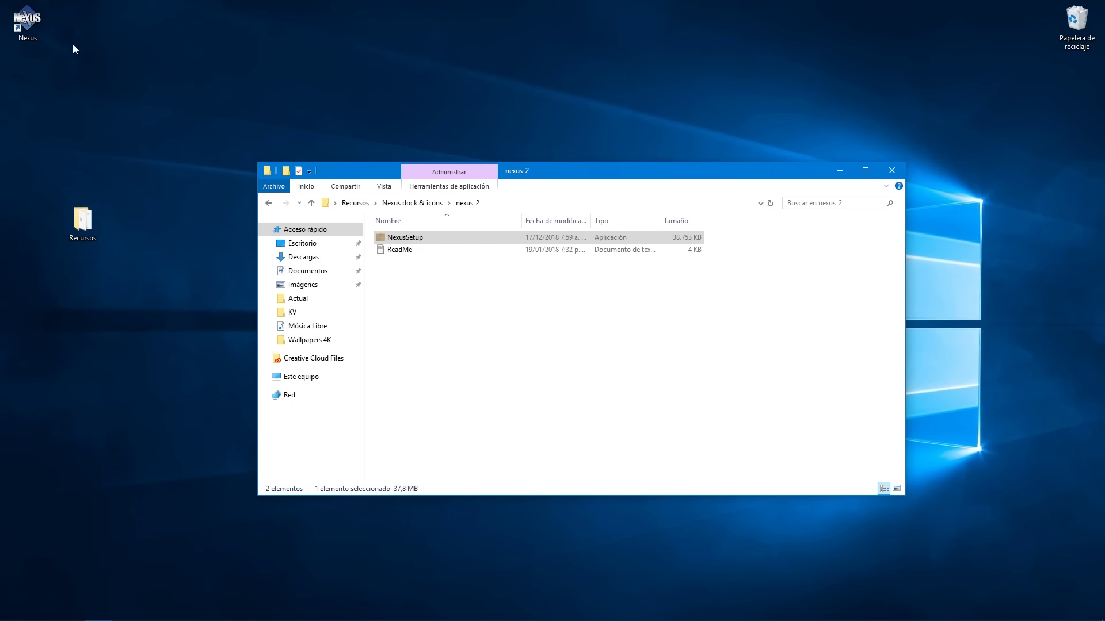
left_click(30, 29)
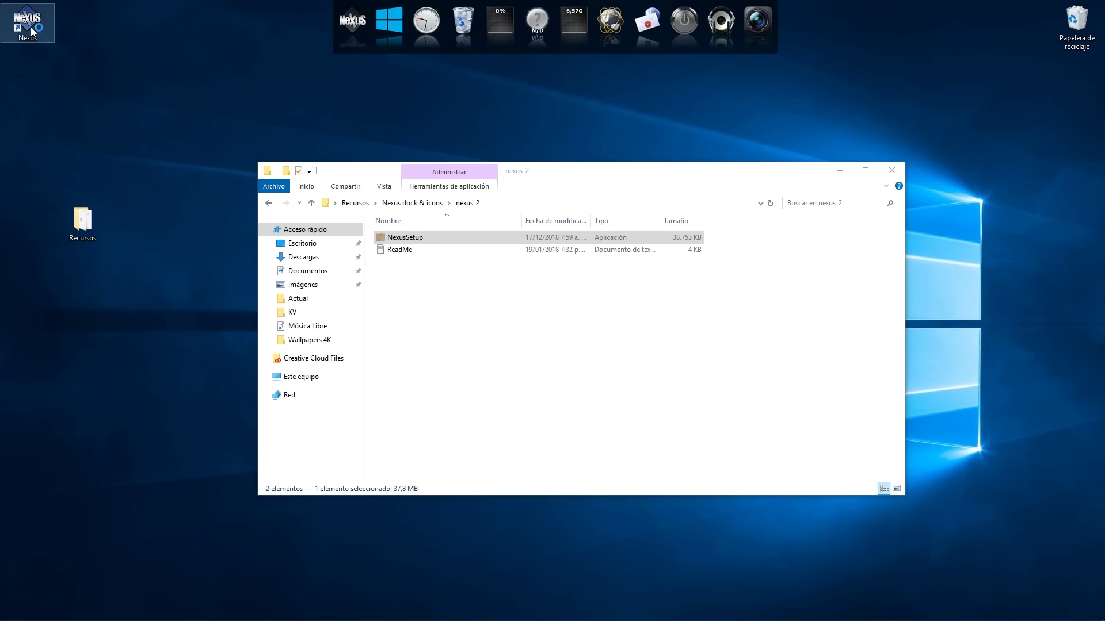
left_click(892, 170)
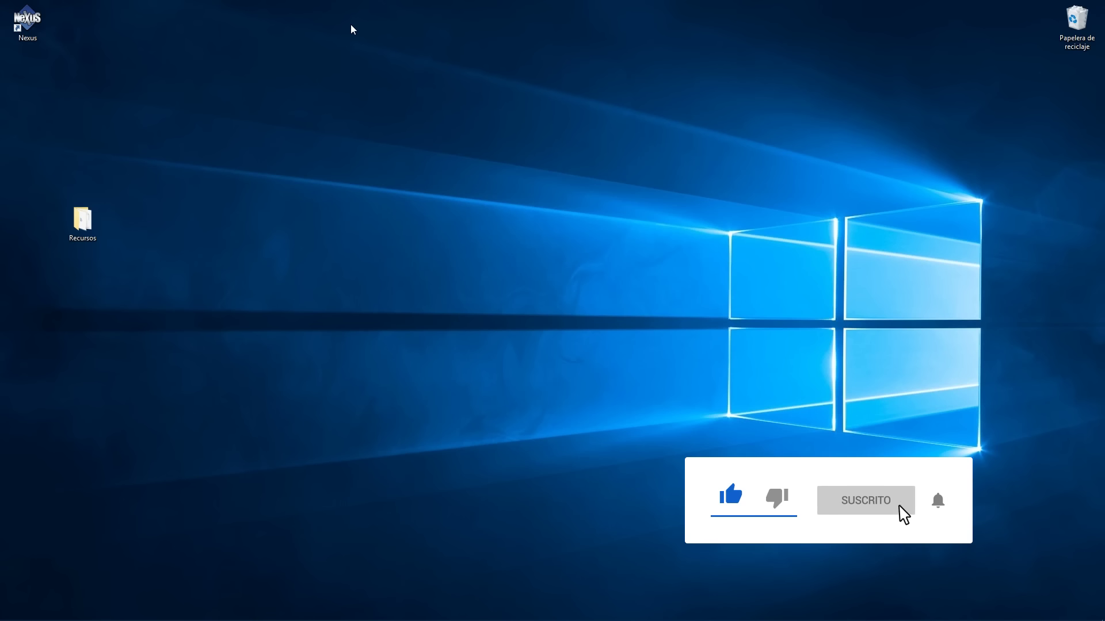
- Try to dock Nexus to the Abajo screen edge and increase its separation from the edge in the position preferences
mouse_move(374, 5)
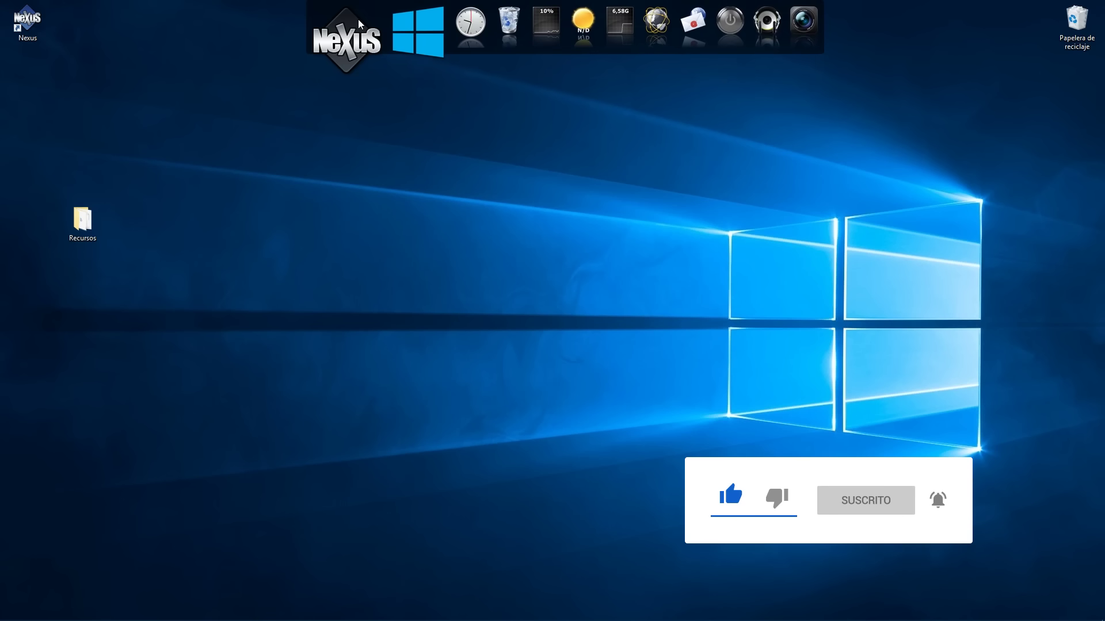
left_click(350, 38)
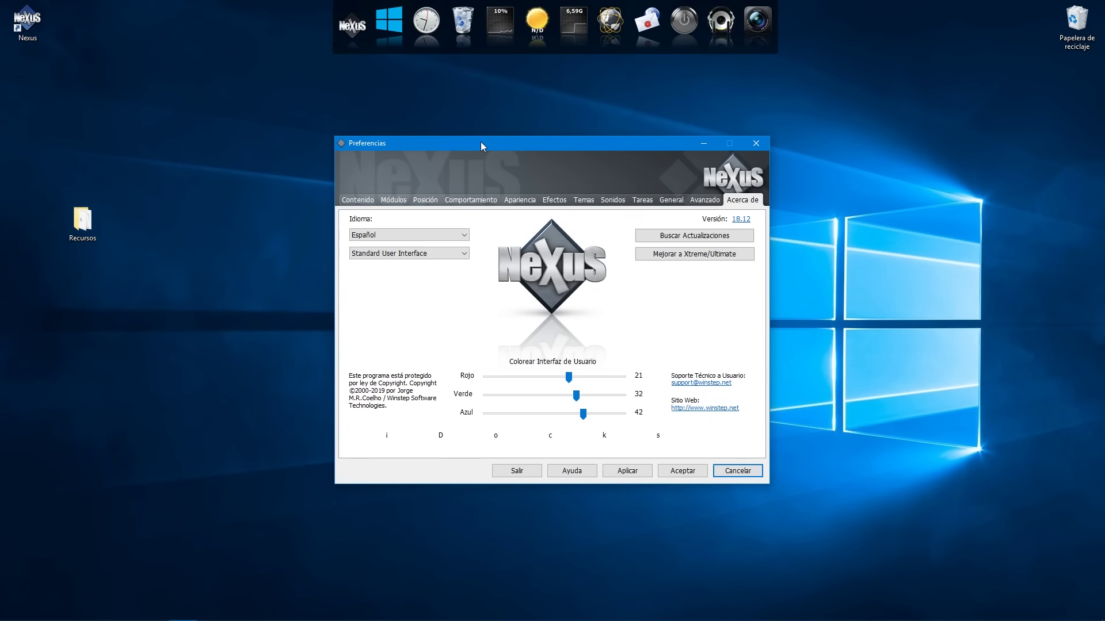
left_click(425, 200)
left_click(426, 314)
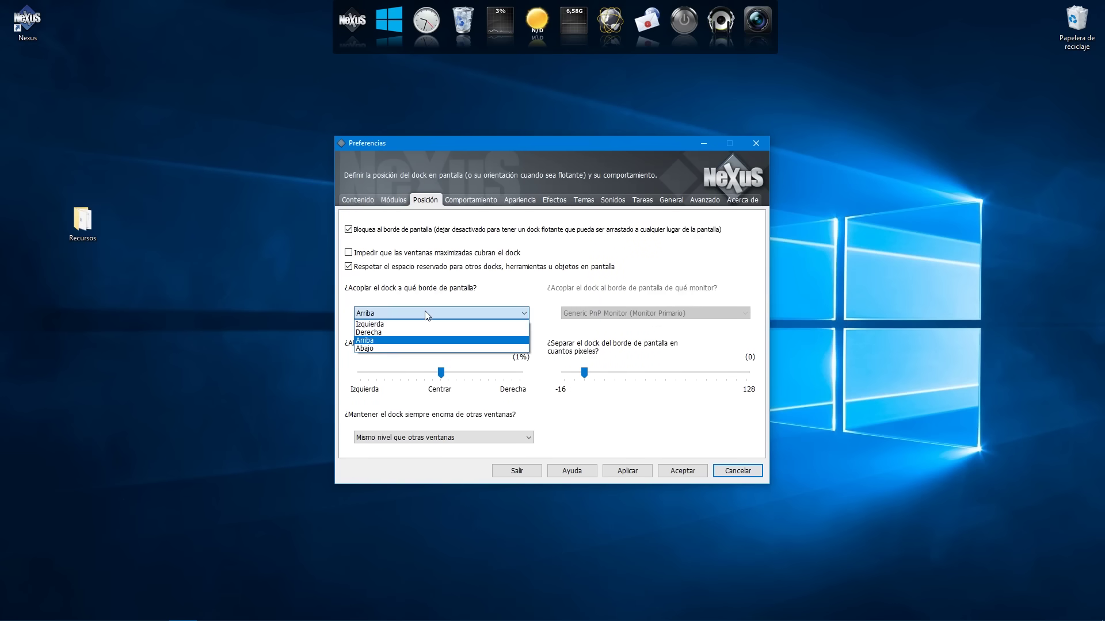
left_click(423, 348)
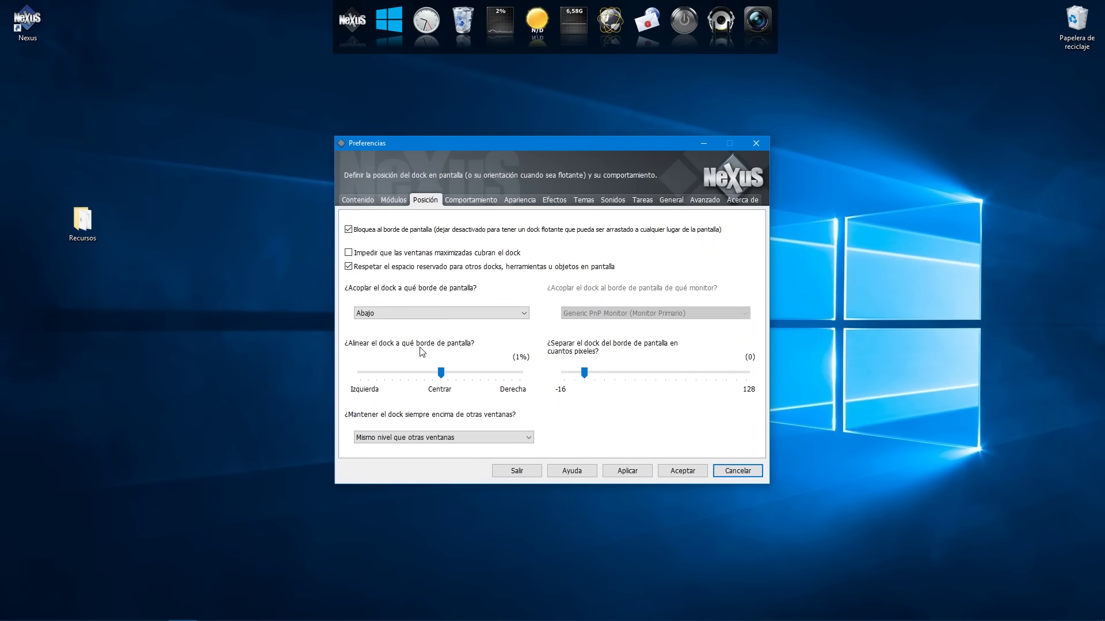
left_click_drag(585, 374, 628, 380)
left_click_drag(627, 379, 627, 380)
- Download and install the available NeXuS update v19.2.1164 now
left_click(524, 203)
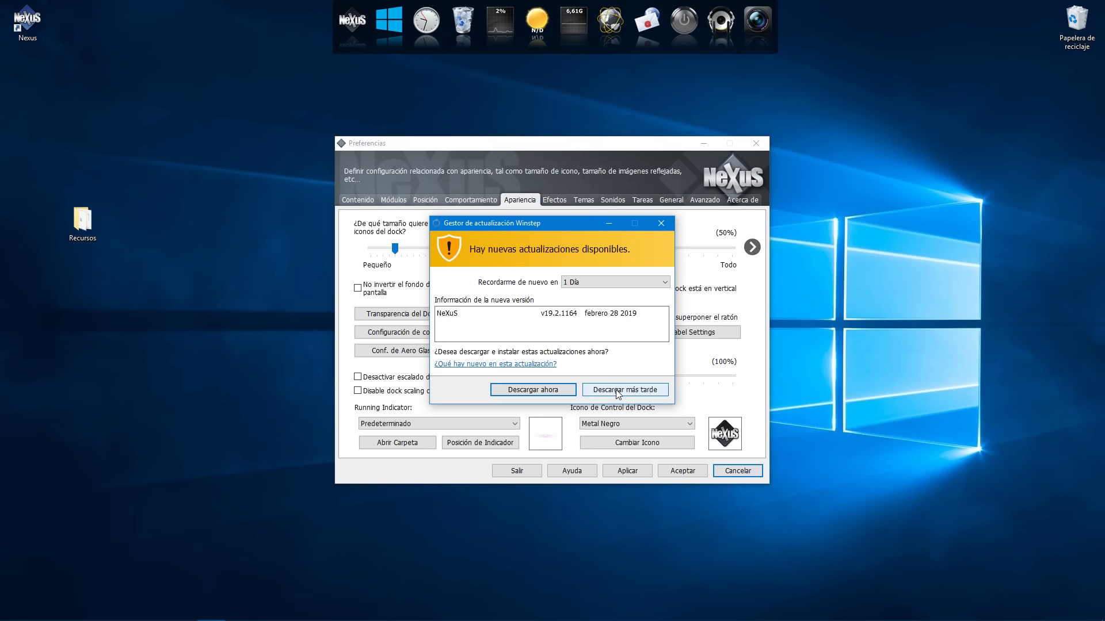
left_click(534, 390)
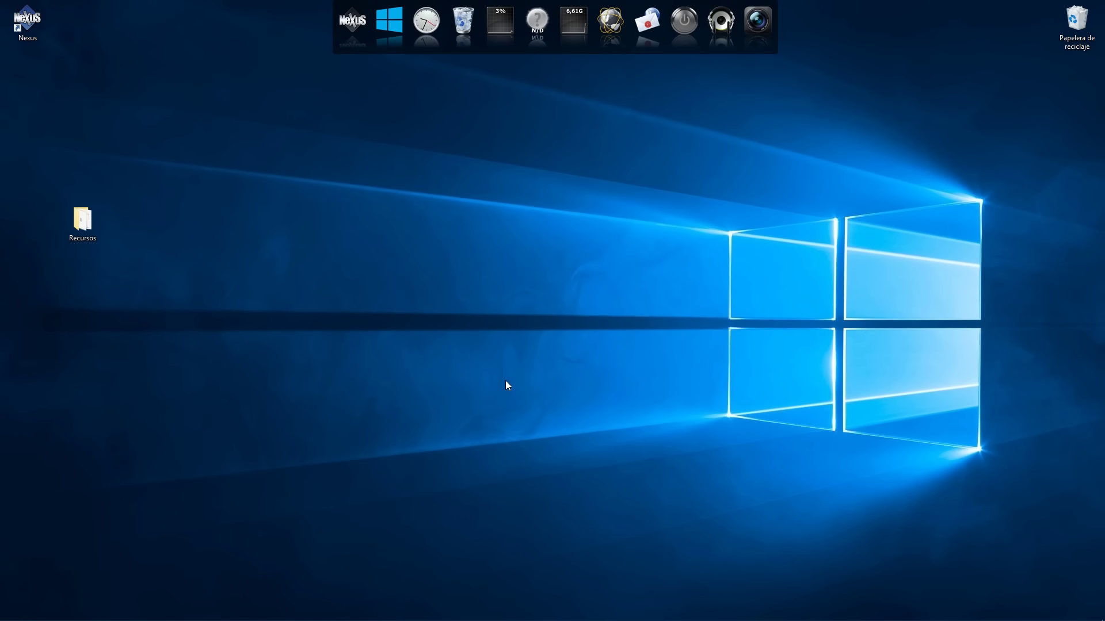
- In the Nexus preferences, dock the bar to the Abajo screen edge with a 31-pixel separation and apply it
left_click(351, 26)
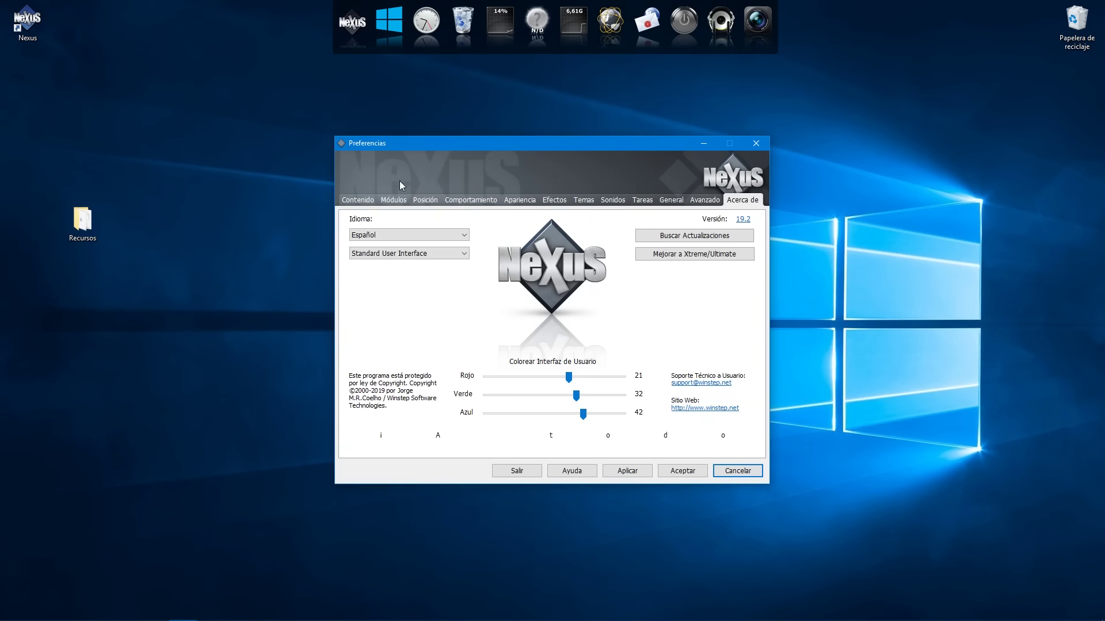
left_click(426, 200)
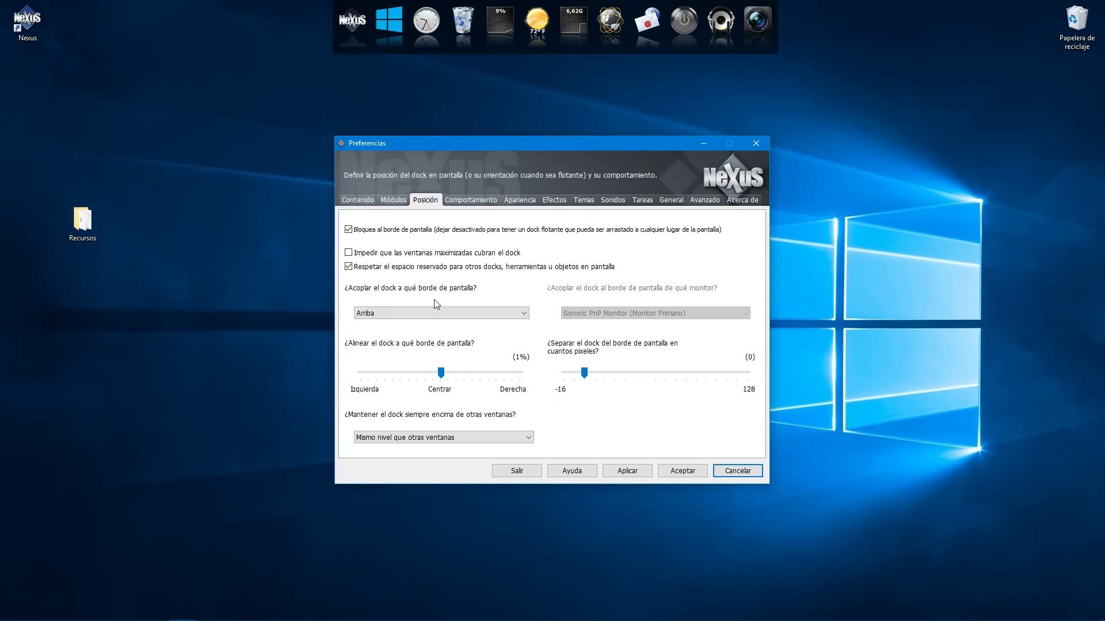
left_click(428, 314)
left_click(424, 349)
left_click_drag(594, 373, 619, 373)
left_click(625, 469)
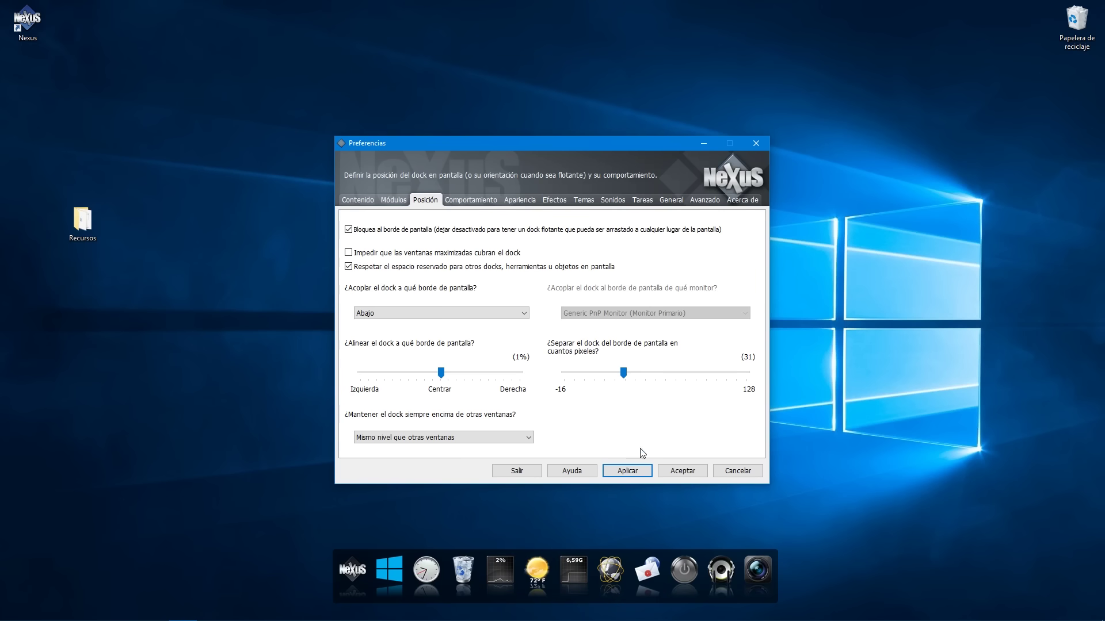
- Set the dock's icon size to 30 pixels and the reflected proportion of each icon to 0%
left_click(518, 201)
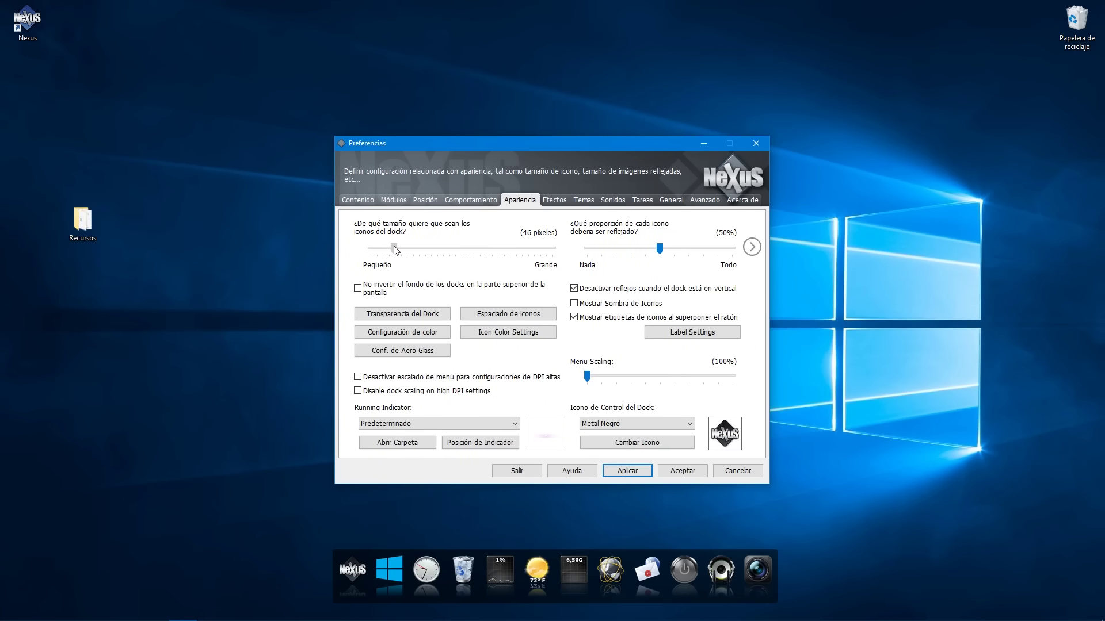
left_click_drag(391, 244, 381, 247)
left_click_drag(660, 251, 585, 250)
- Set the dock transparency to 80%, make the icons slightly transparent and apply the appearance settings
left_click(434, 313)
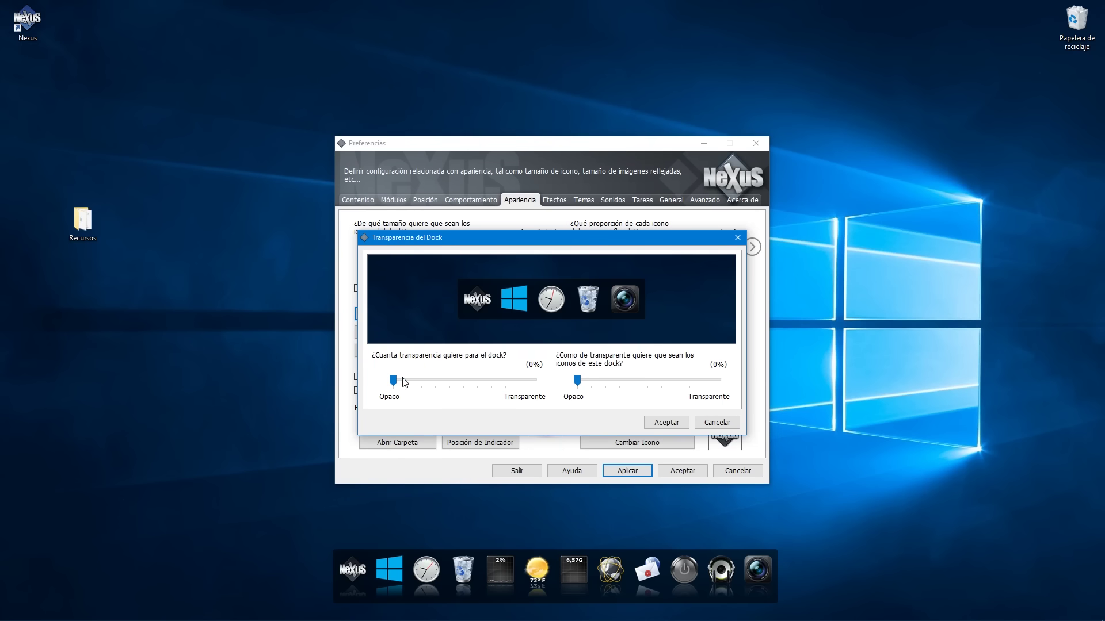
left_click_drag(393, 381, 507, 397)
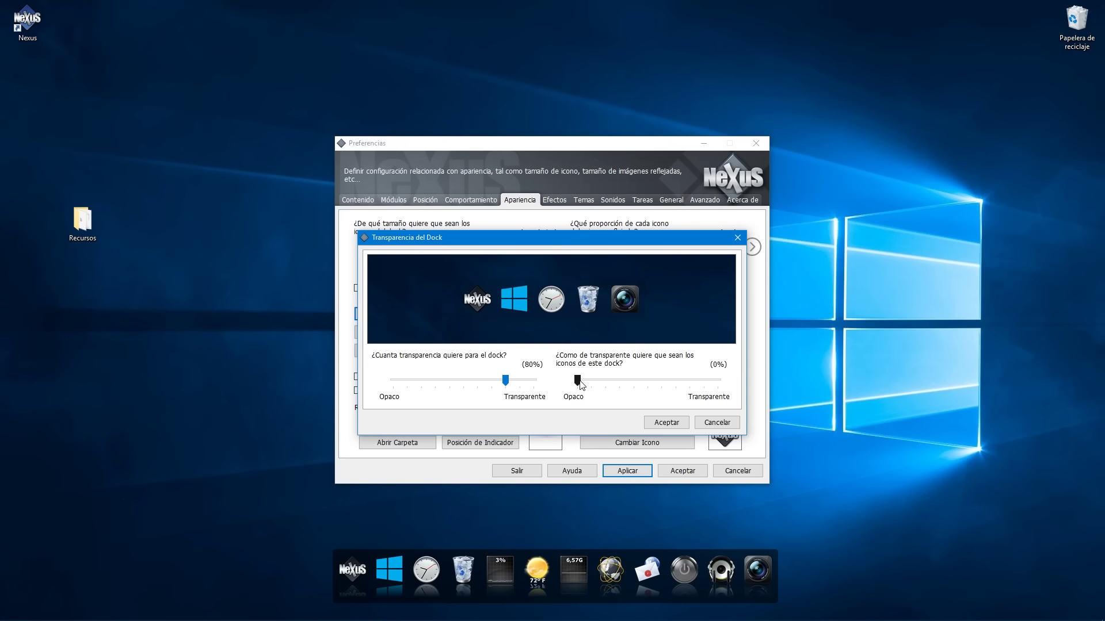
left_click_drag(580, 384, 600, 383)
left_click(661, 424)
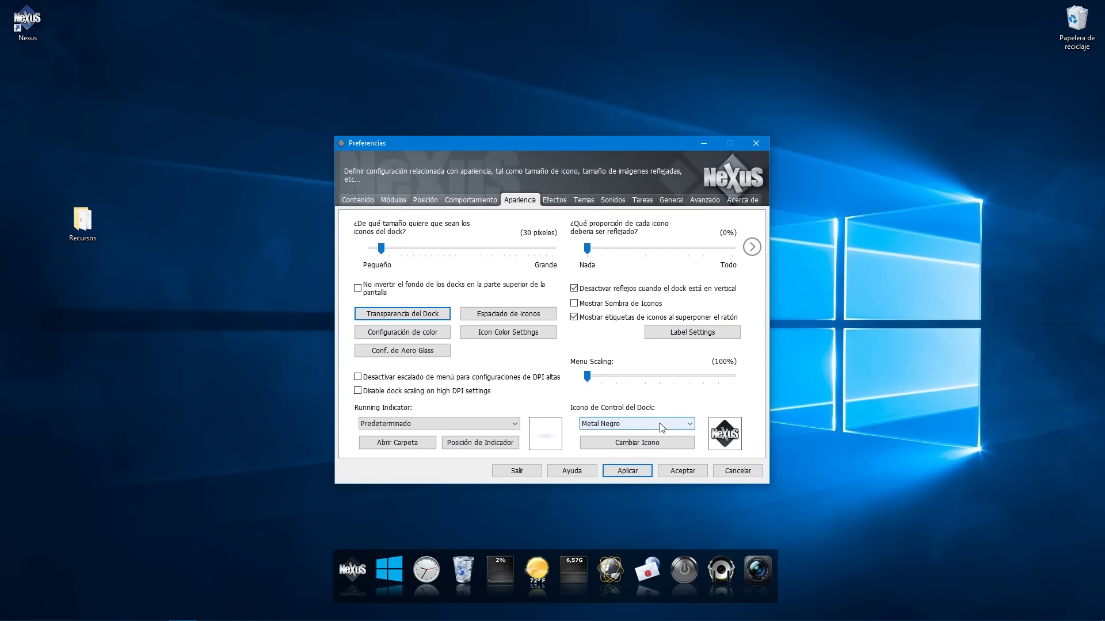
left_click(636, 472)
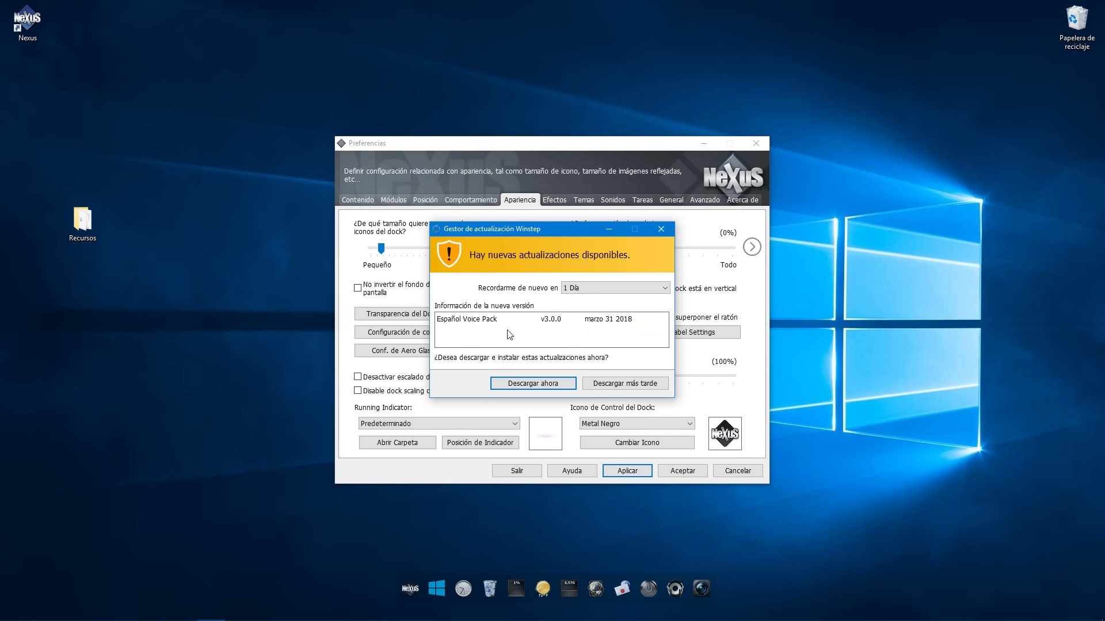
- Postpone the Español Voice Pack update and set the mouseover effect's maximum magnified icon size to 40 pixels, applying the preferences
left_click(616, 384)
left_click(554, 200)
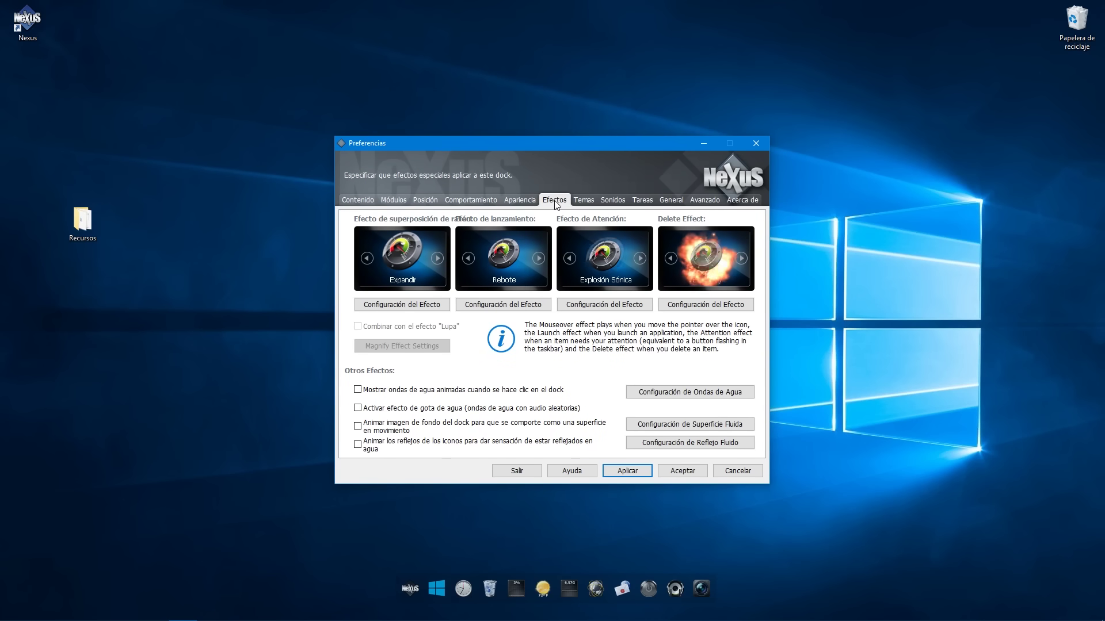
left_click(413, 304)
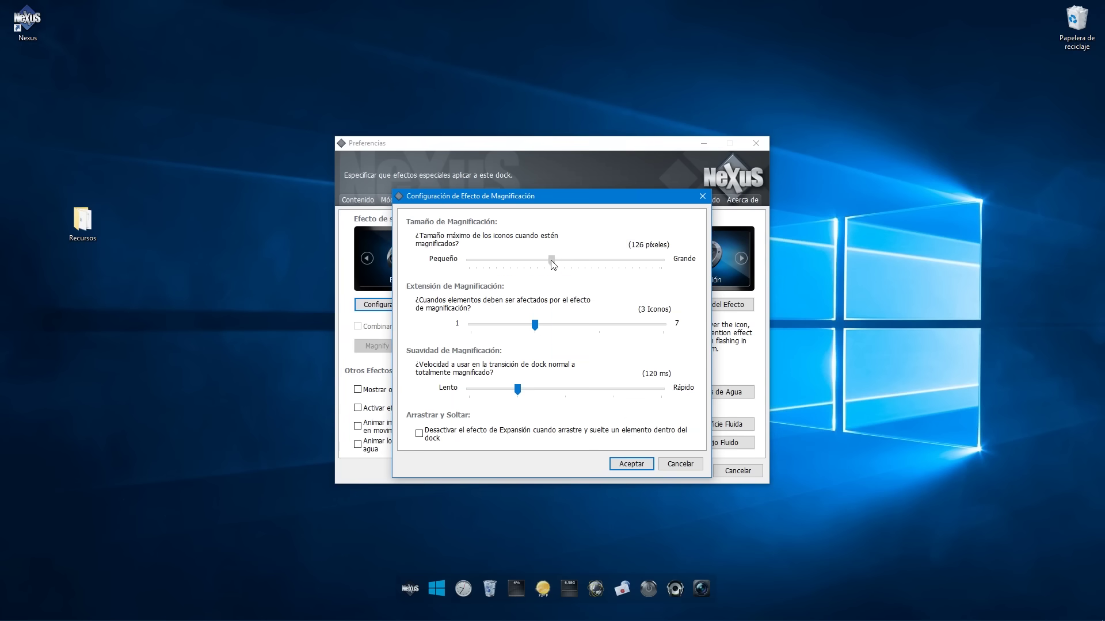
left_click_drag(553, 261, 477, 263)
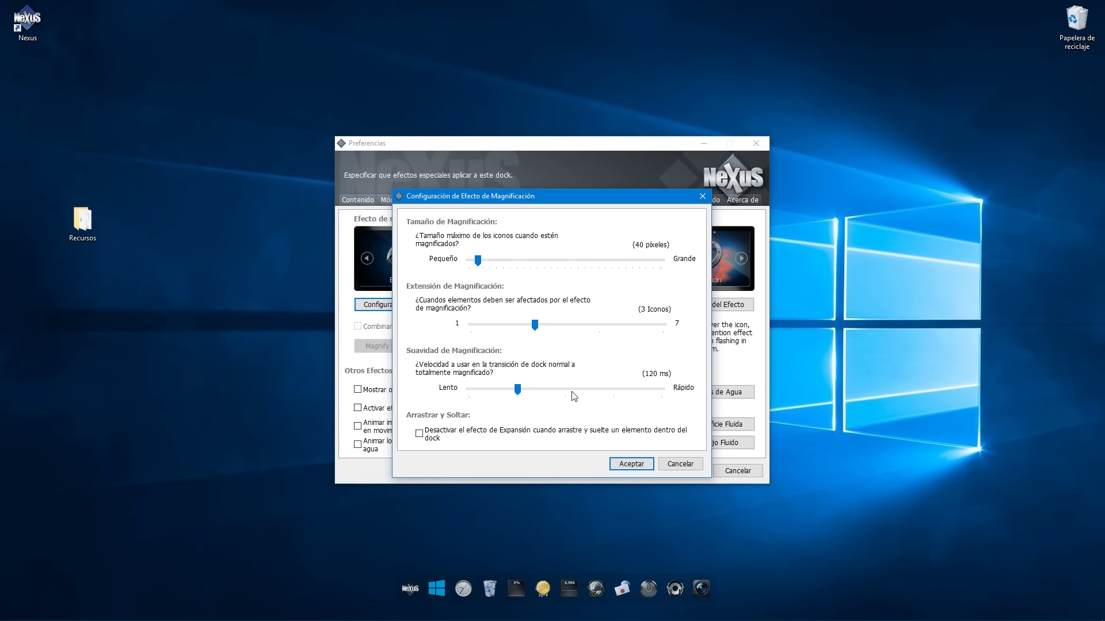
left_click(628, 464)
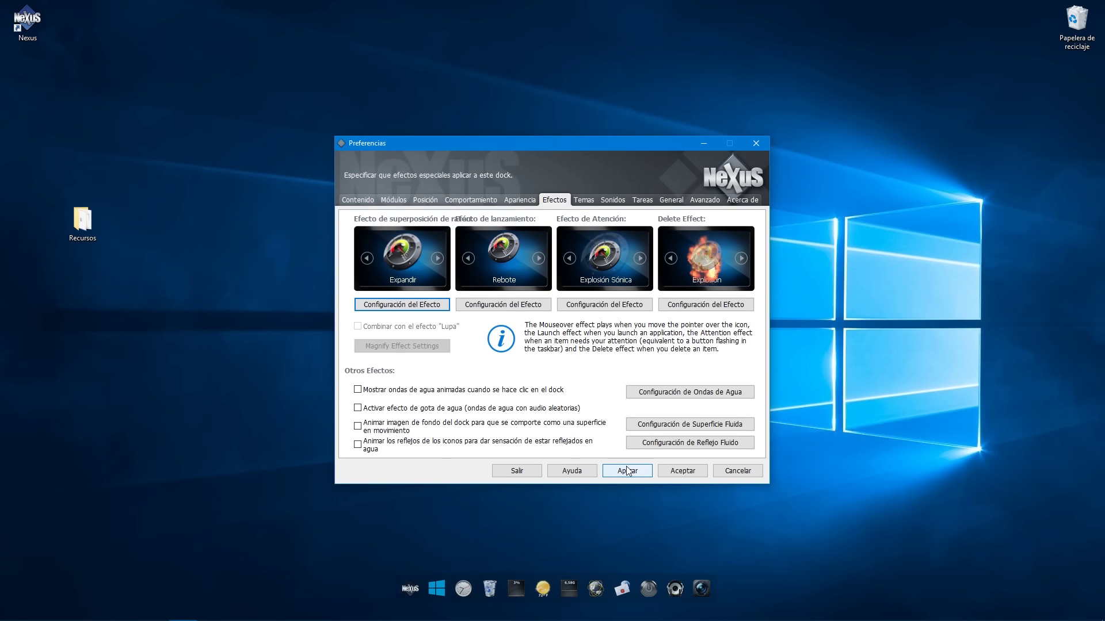
left_click(626, 470)
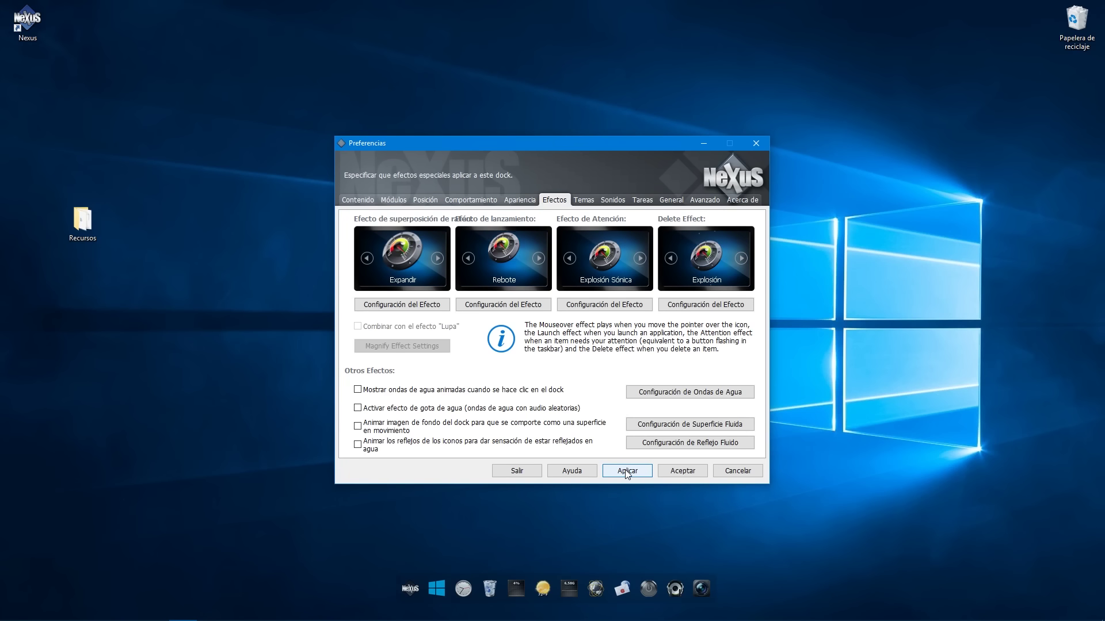
left_click(682, 470)
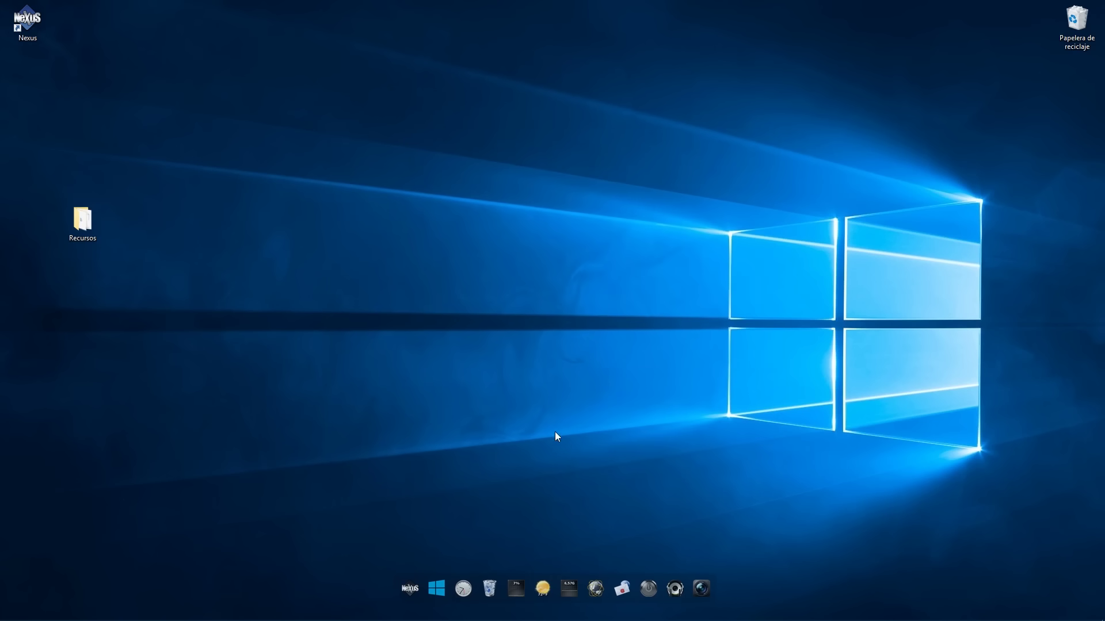
- Reopen the dock preferences and enlarge the dock's icon size to about 38 pixels, applying the change
left_click(409, 586)
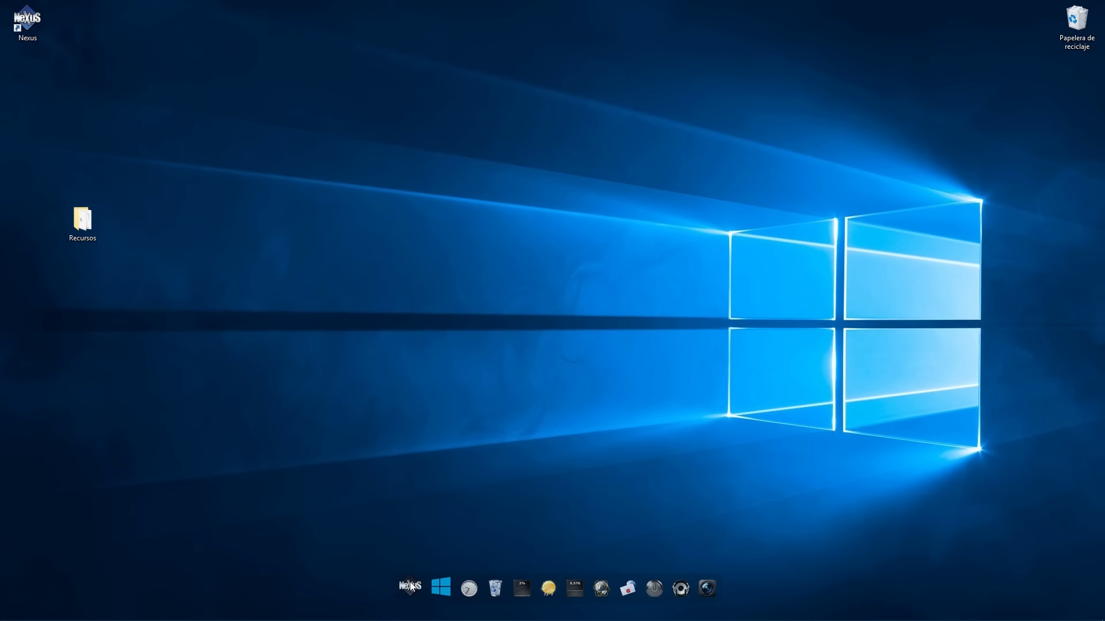
left_click(427, 200)
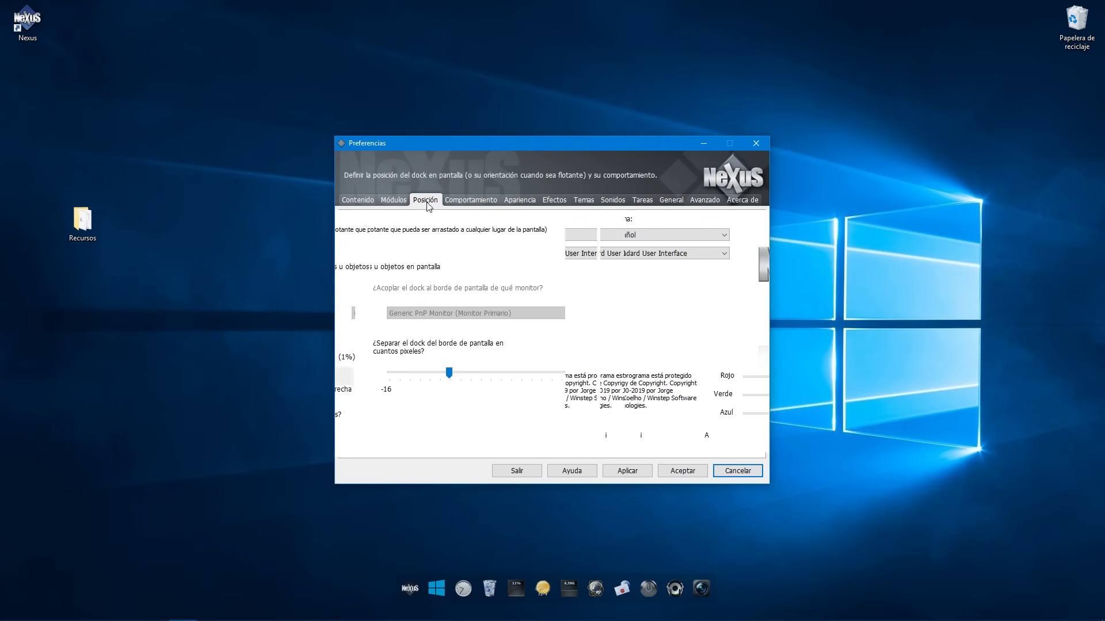
left_click(467, 201)
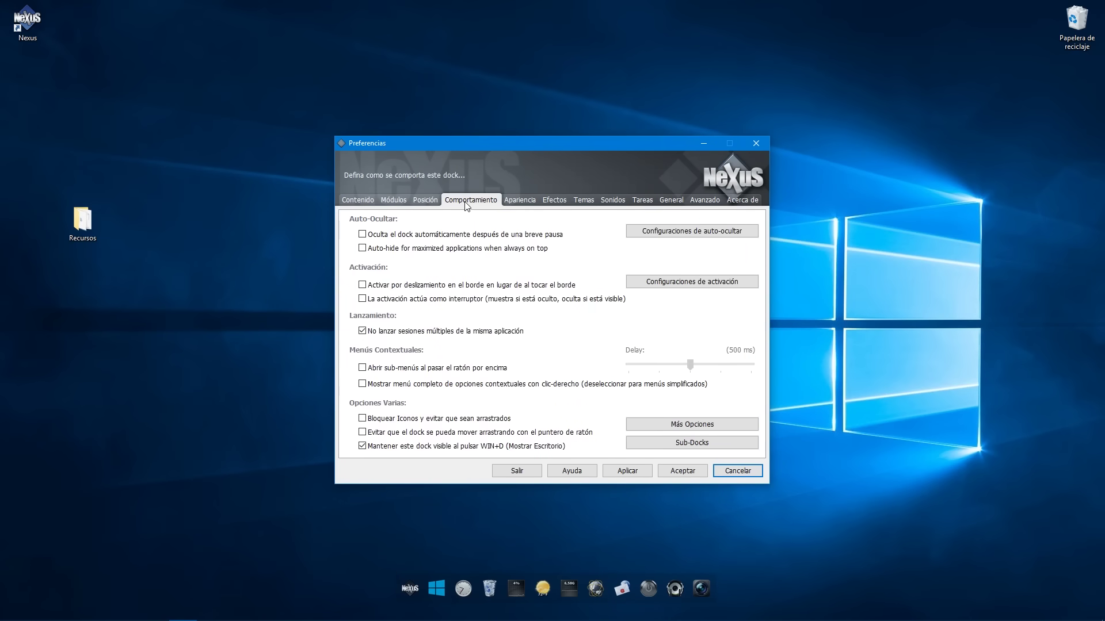
left_click(516, 202)
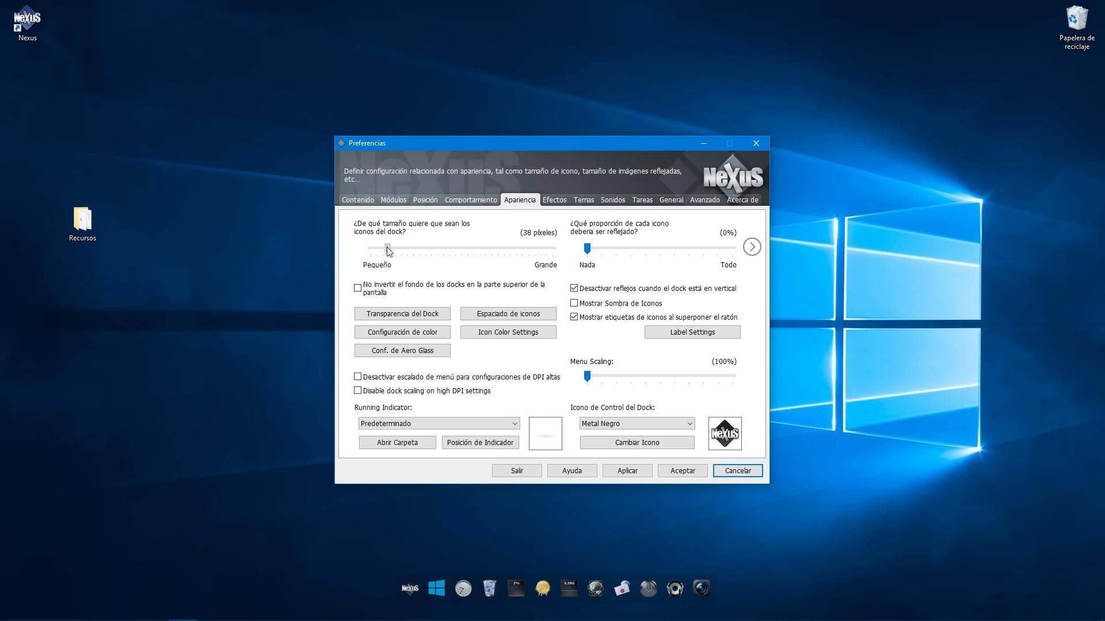
left_click_drag(389, 252, 391, 250)
left_click(636, 471)
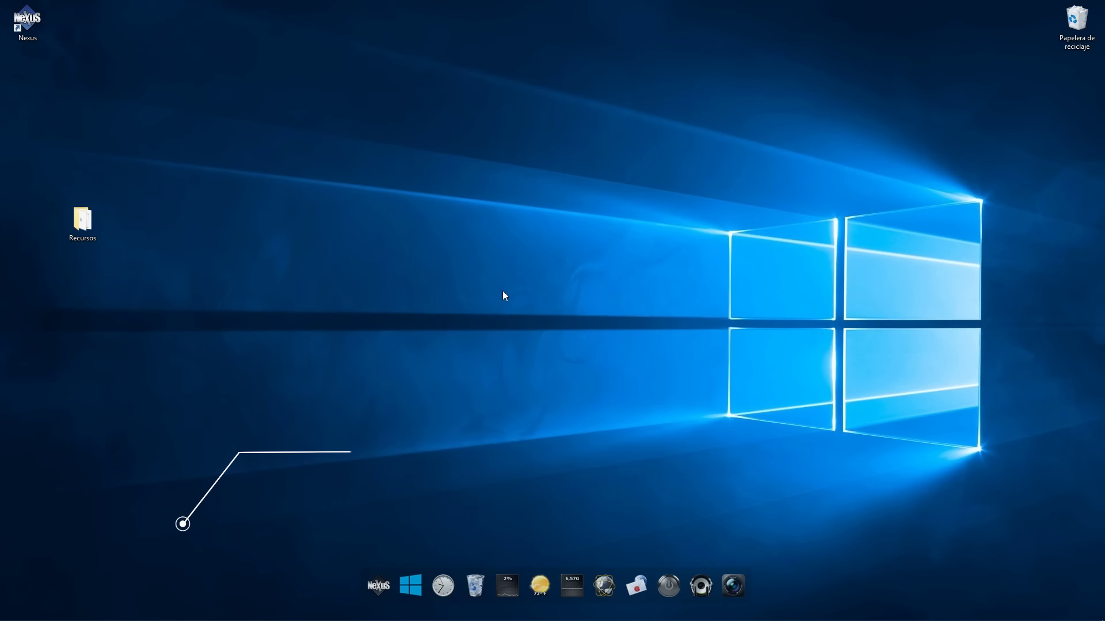
- Delete the Captura de Pantalla, Media Player and power icons from the dock, confirming their removal
right_click(736, 582)
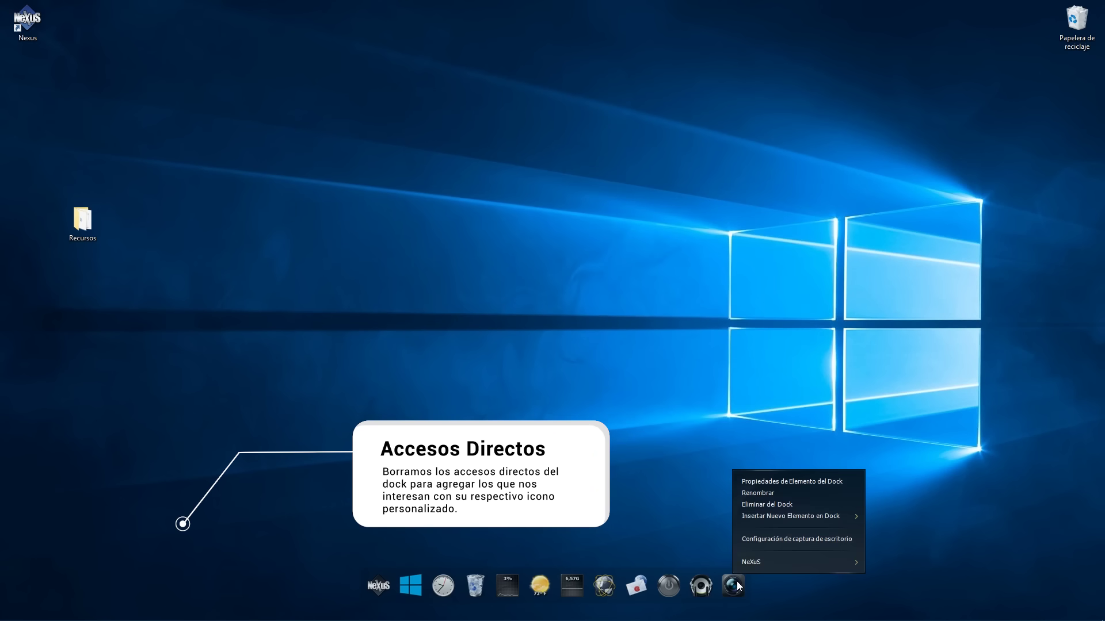
left_click(767, 506)
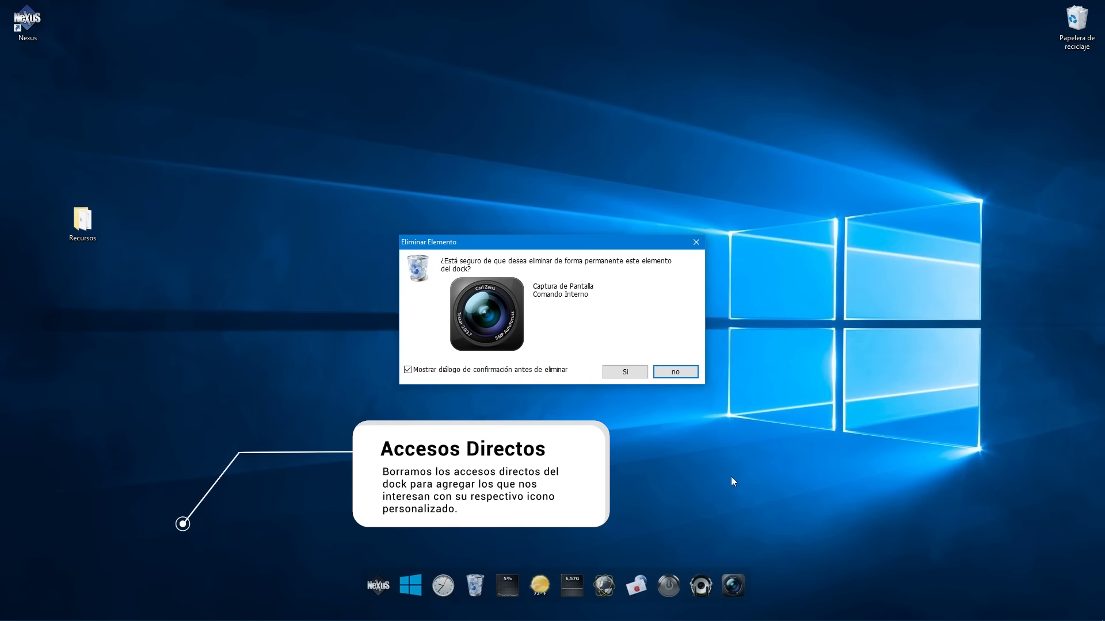
left_click(620, 374)
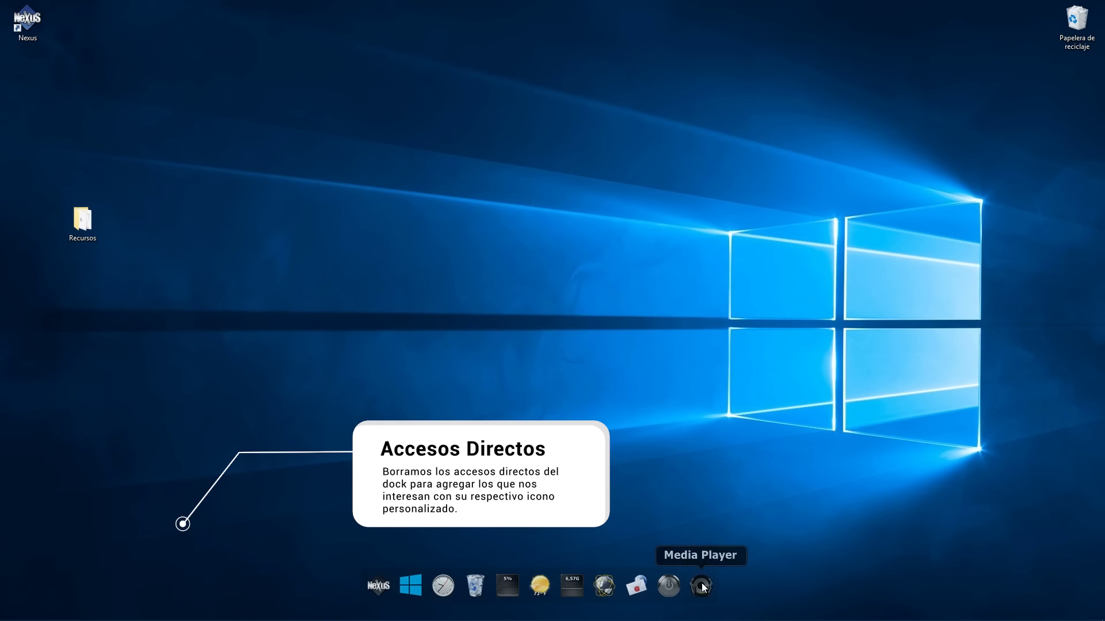
right_click(702, 587)
left_click(723, 499)
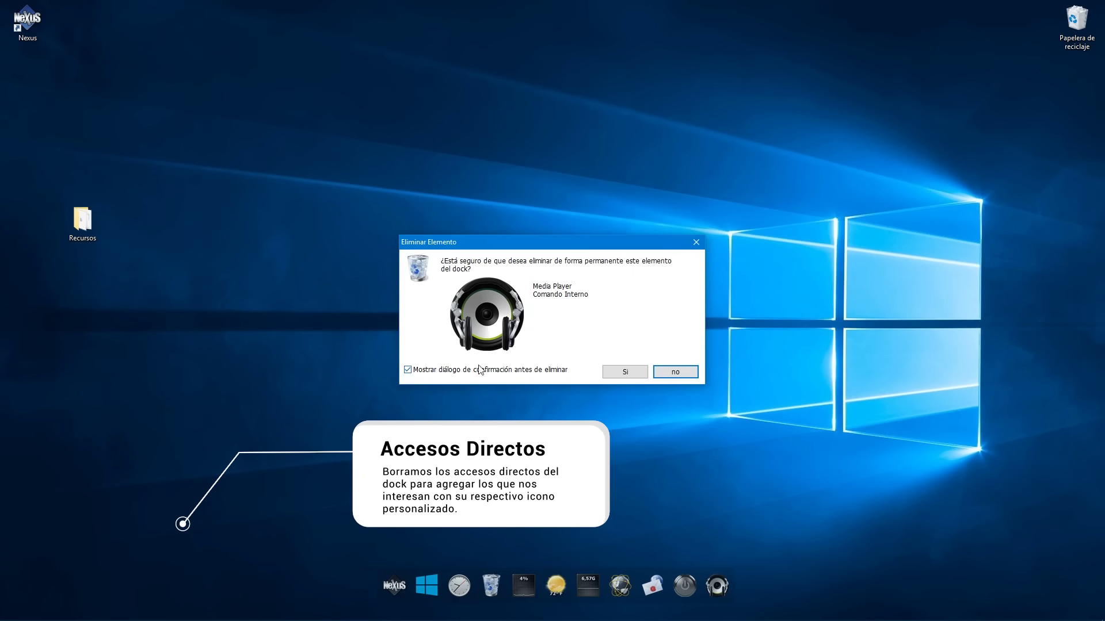
left_click(626, 373)
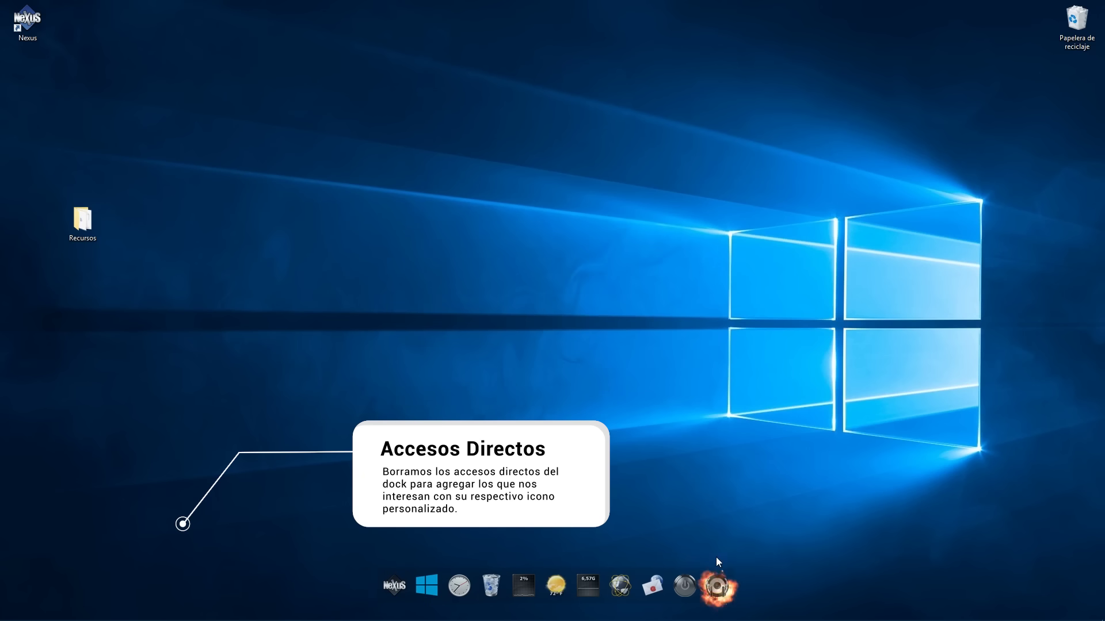
right_click(693, 585)
left_click(705, 527)
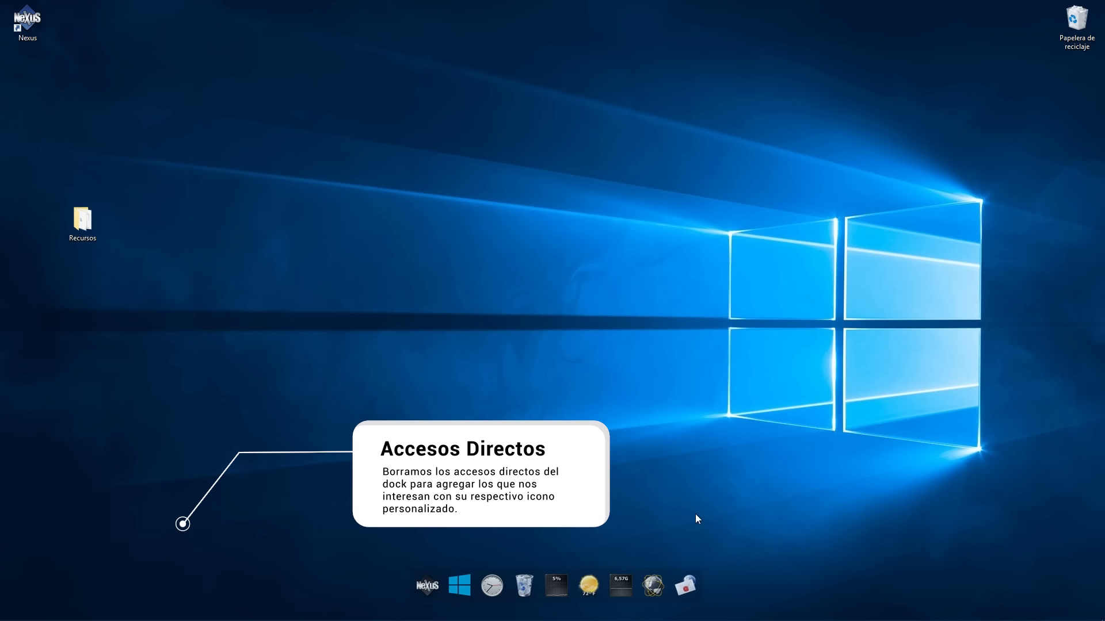
- Delete the mail shortcut, the globe icon and the memory meter from the dock
right_click(685, 583)
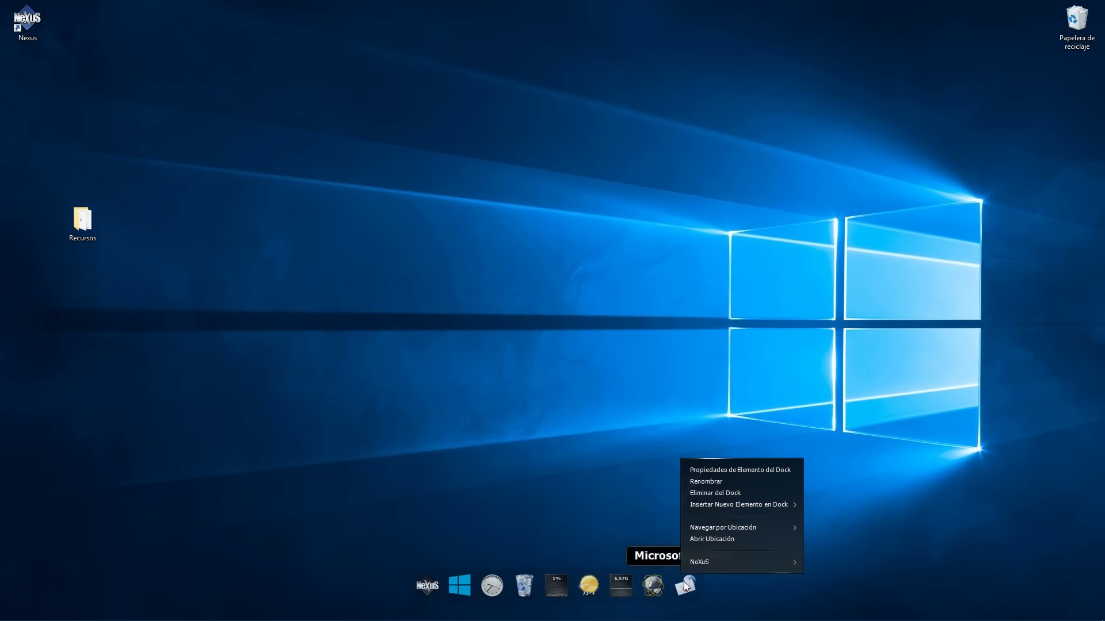
left_click(708, 498)
right_click(652, 588)
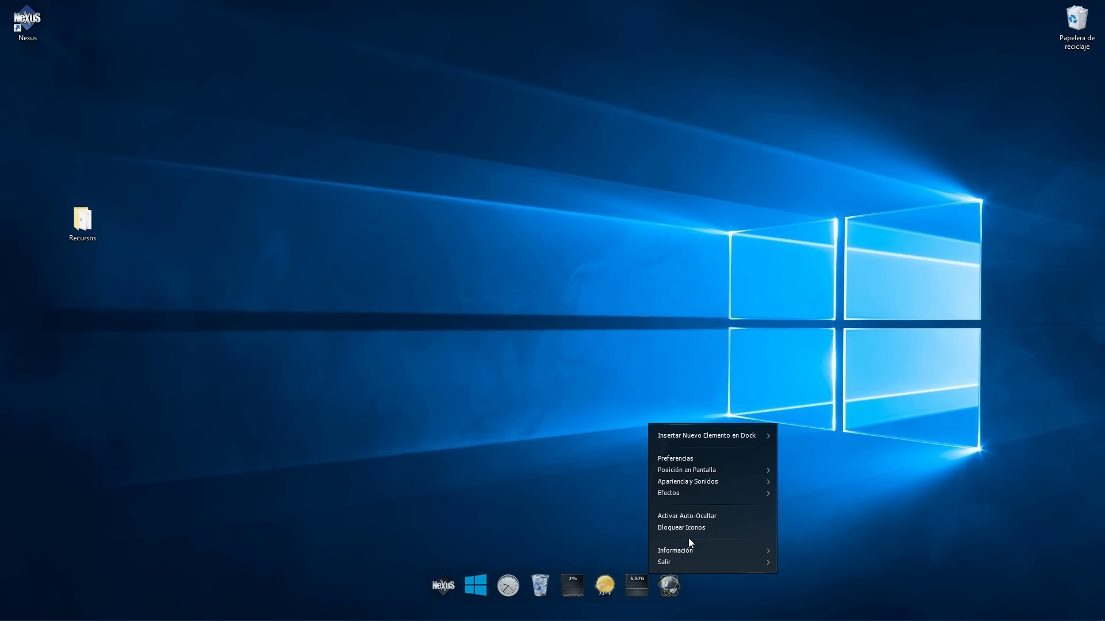
right_click(668, 587)
left_click(698, 496)
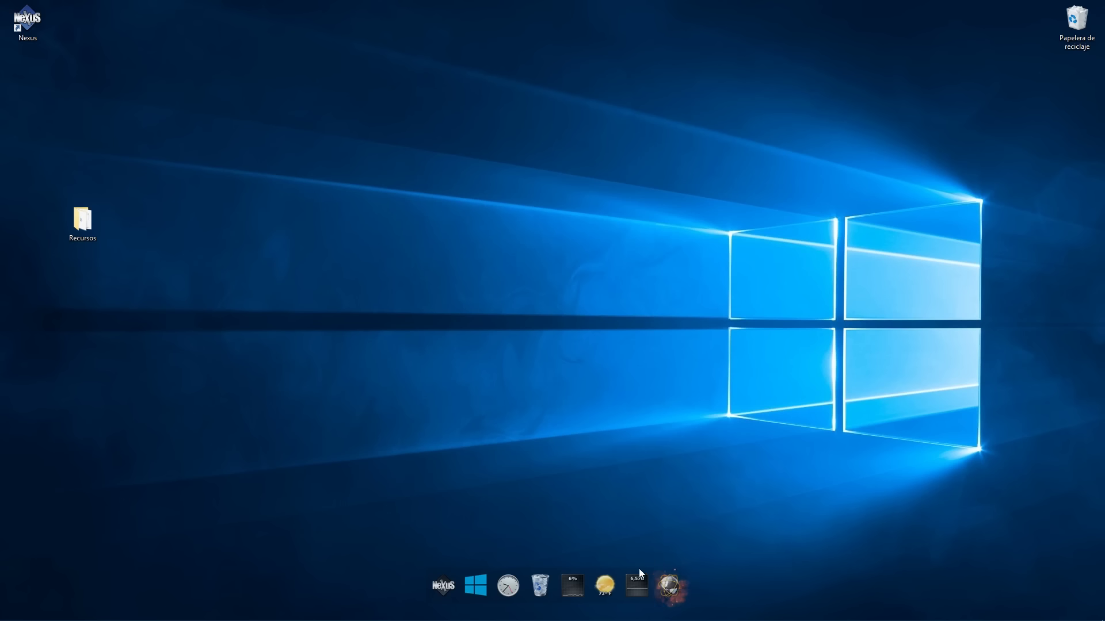
right_click(638, 585)
left_click(657, 432)
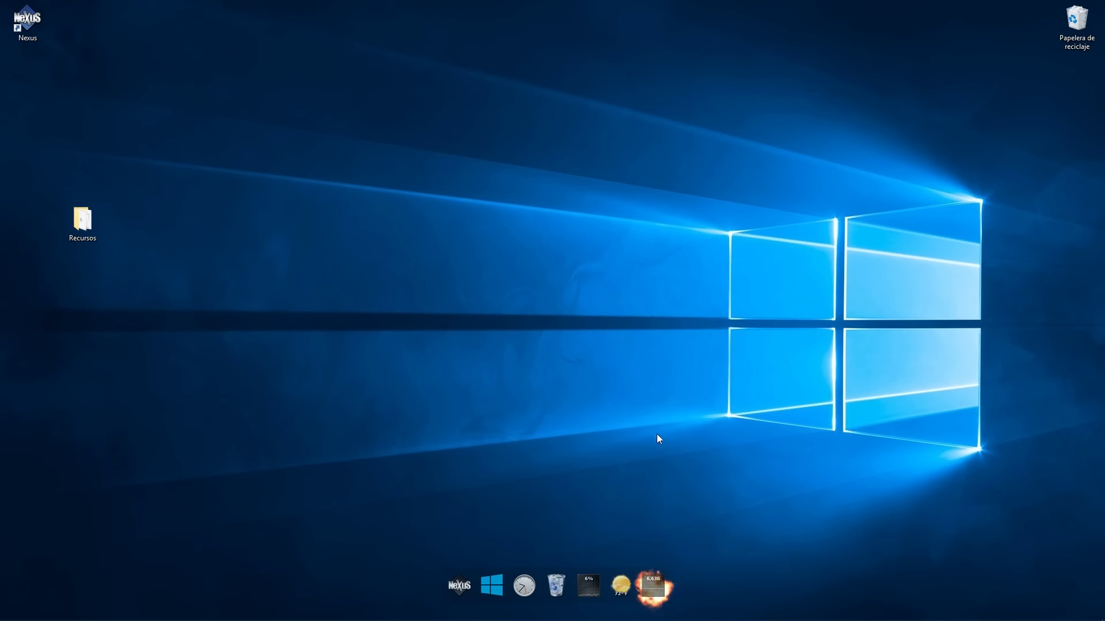
- Delete the processor meter, the weather monitor and the Papelera de Reciclaje from the dock
right_click(605, 584)
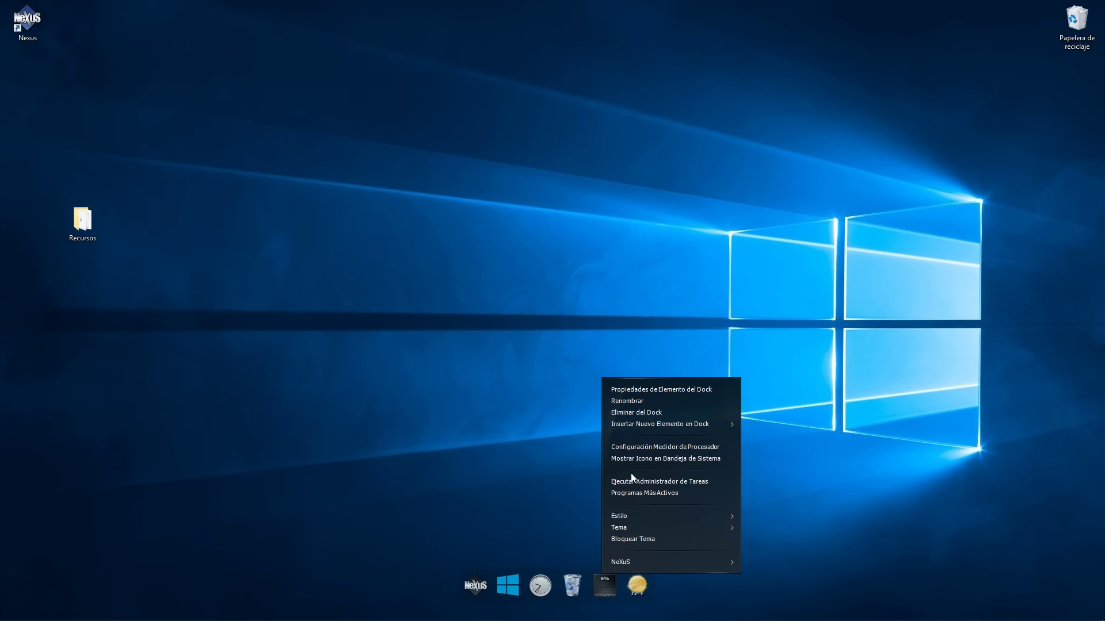
left_click(636, 412)
right_click(618, 582)
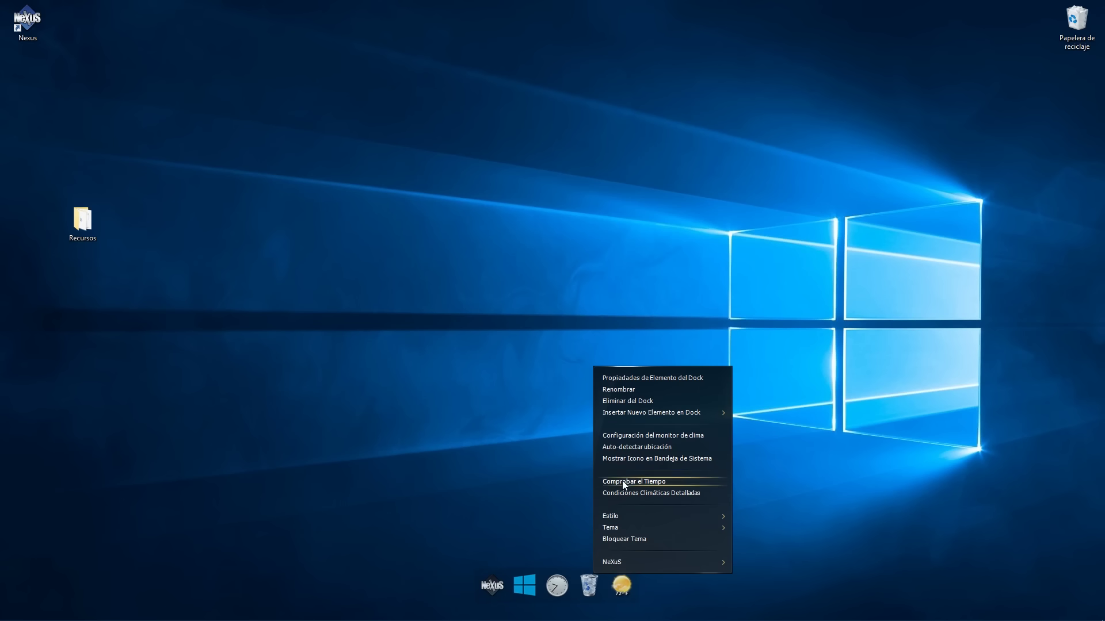
left_click(627, 401)
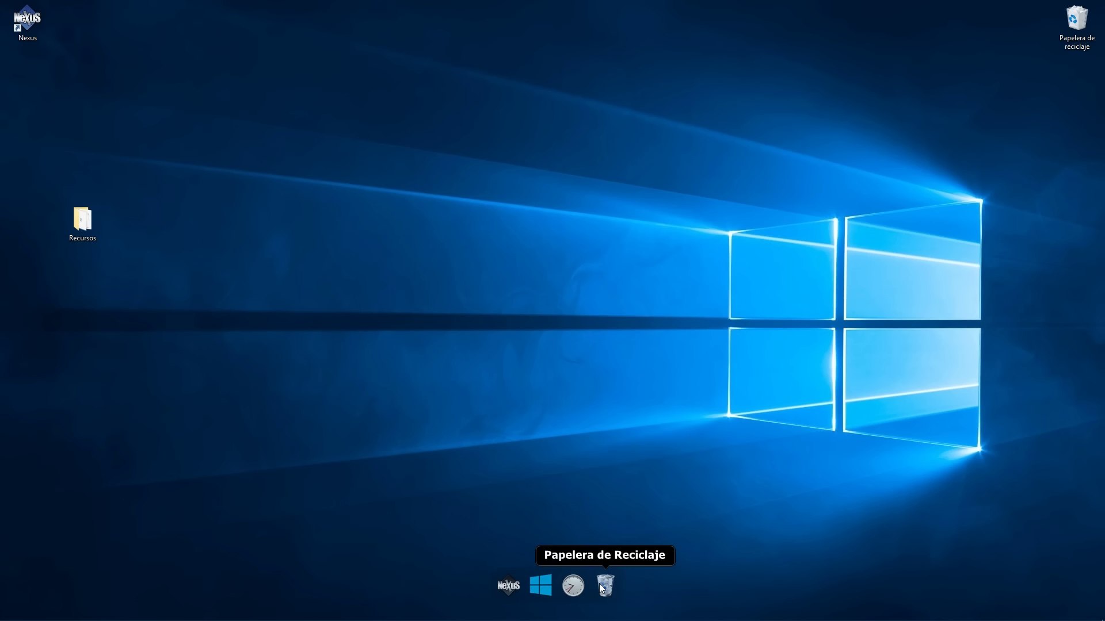
right_click(599, 587)
left_click(646, 429)
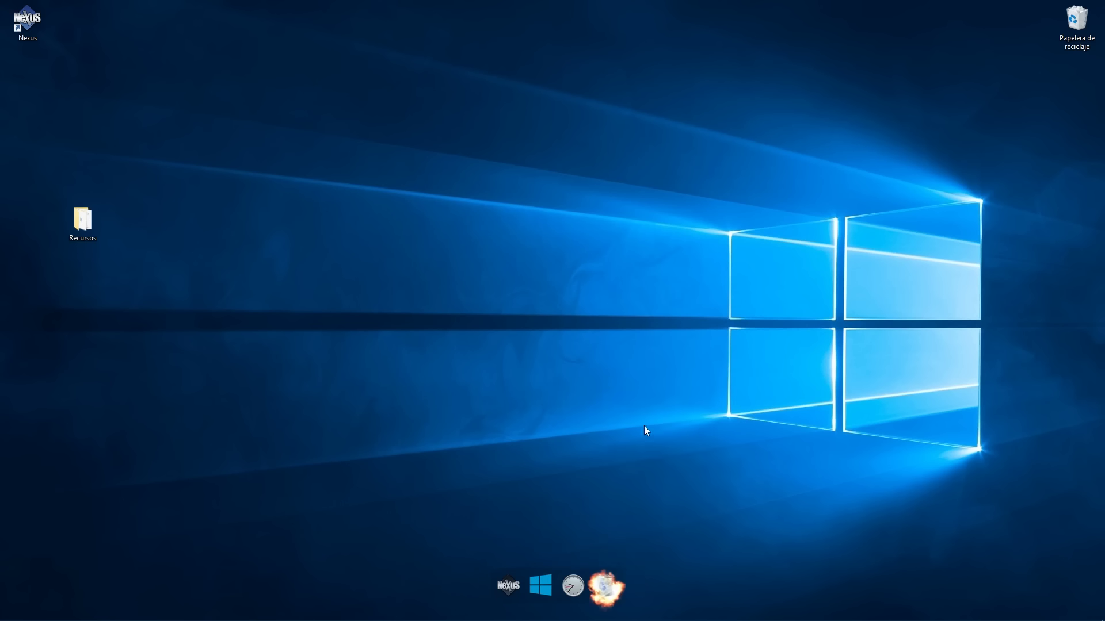
- Delete the clock and the Menú Inicio item, leaving only the NeXuS icon in the dock
right_click(588, 581)
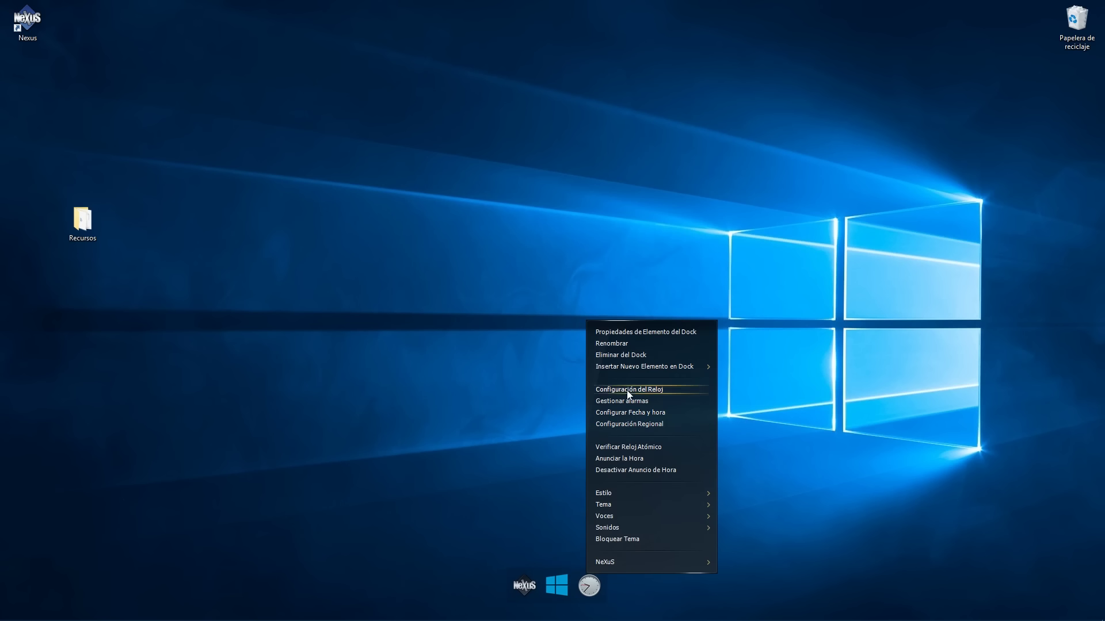
left_click(620, 356)
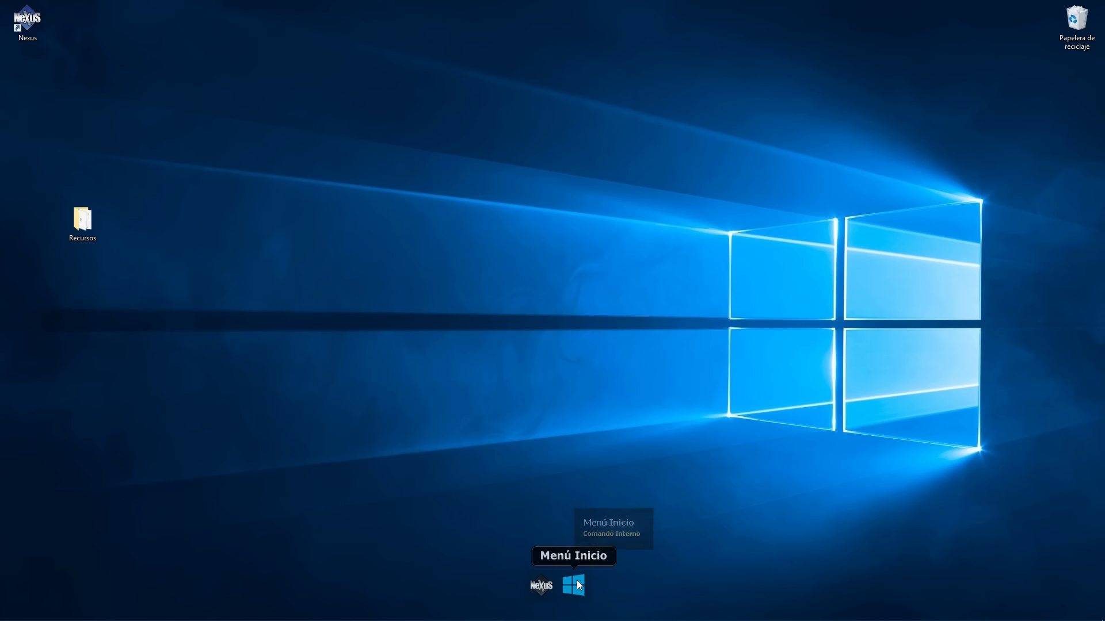
right_click(594, 584)
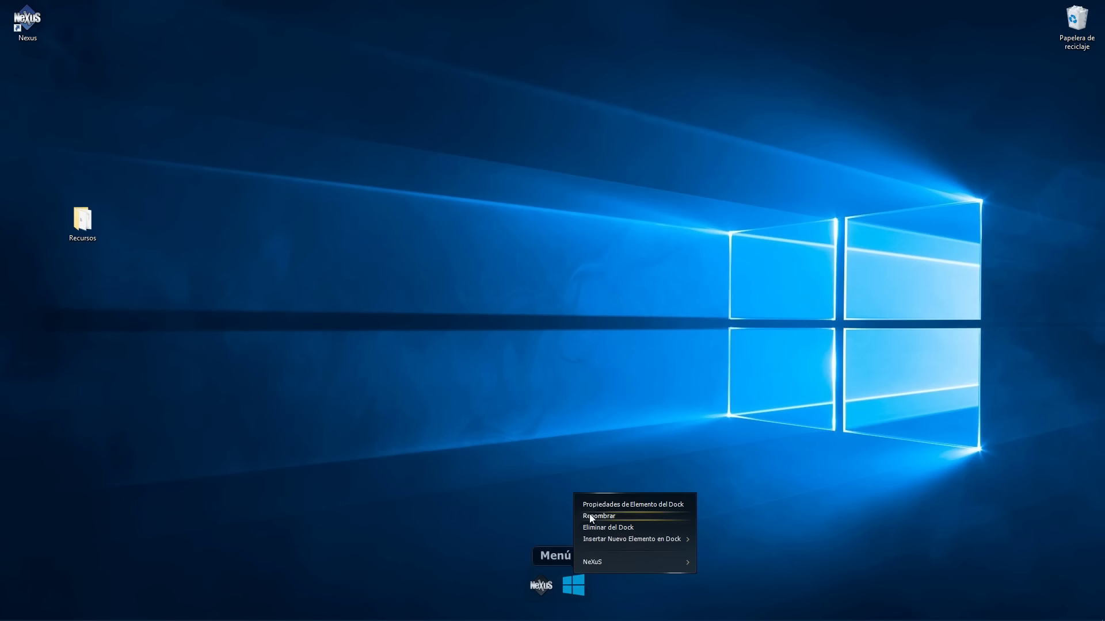
left_click(603, 528)
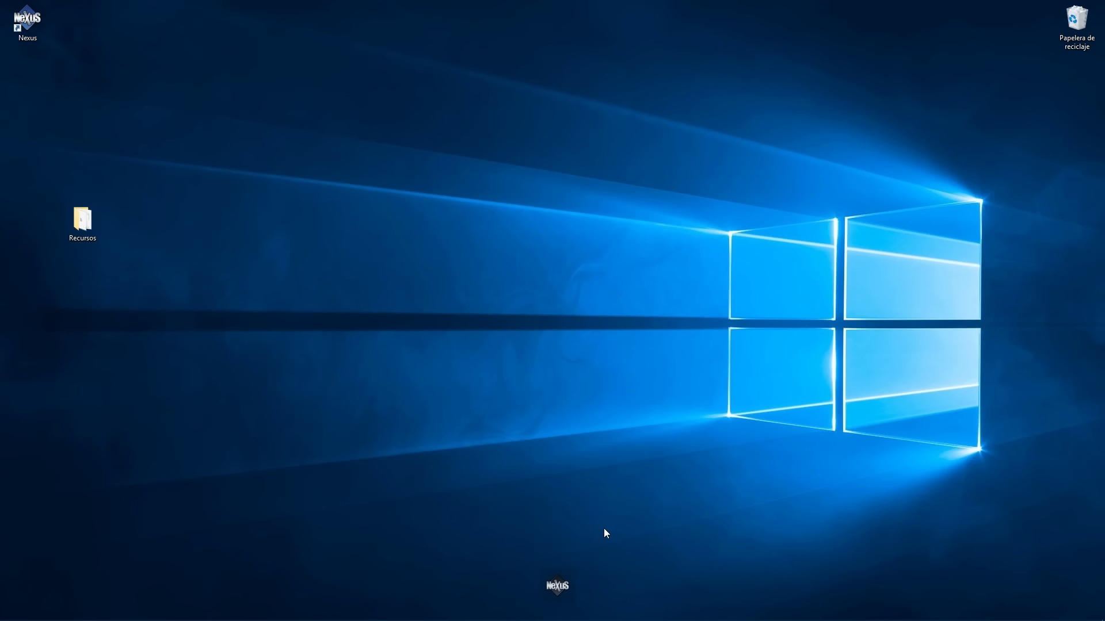
- Insert a new element in the dock and set its element type to Carpeta
right_click(558, 585)
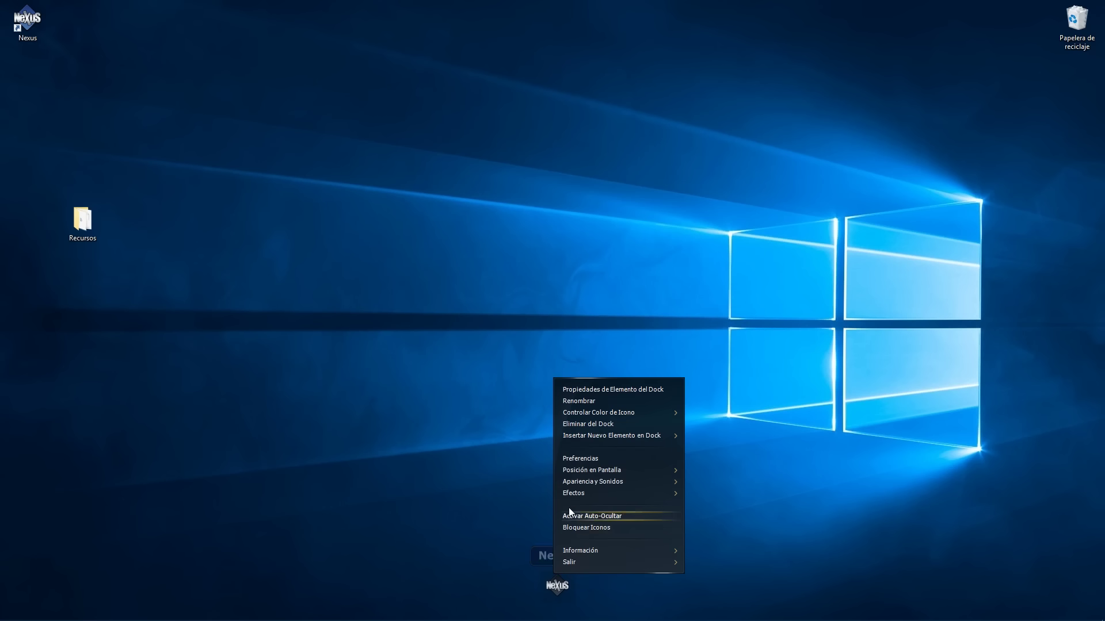
mouse_move(592, 437)
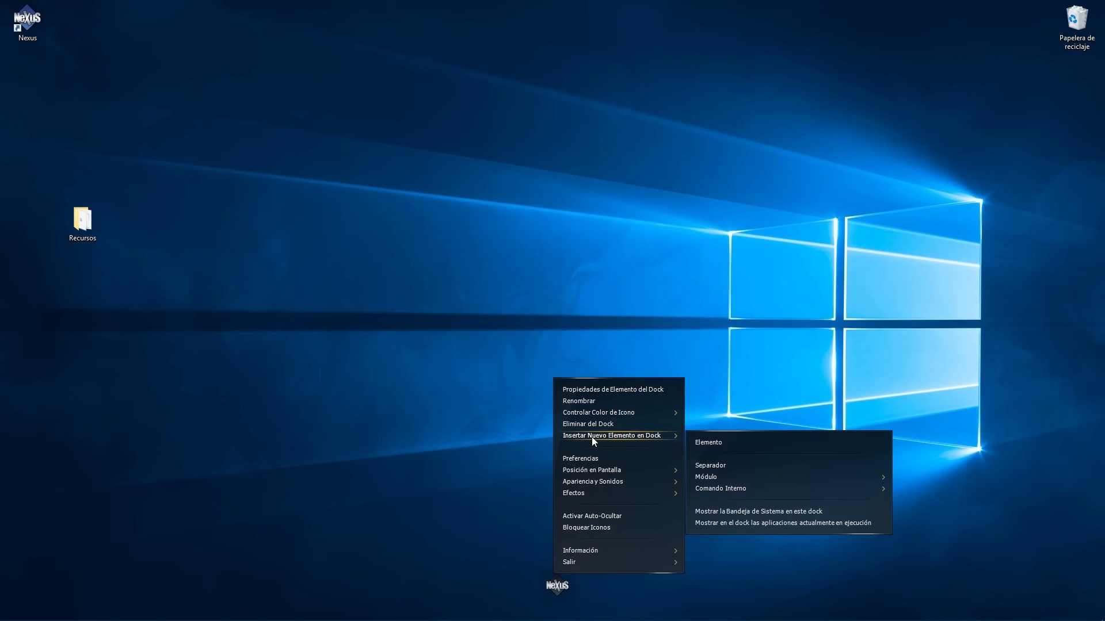
left_click(706, 439)
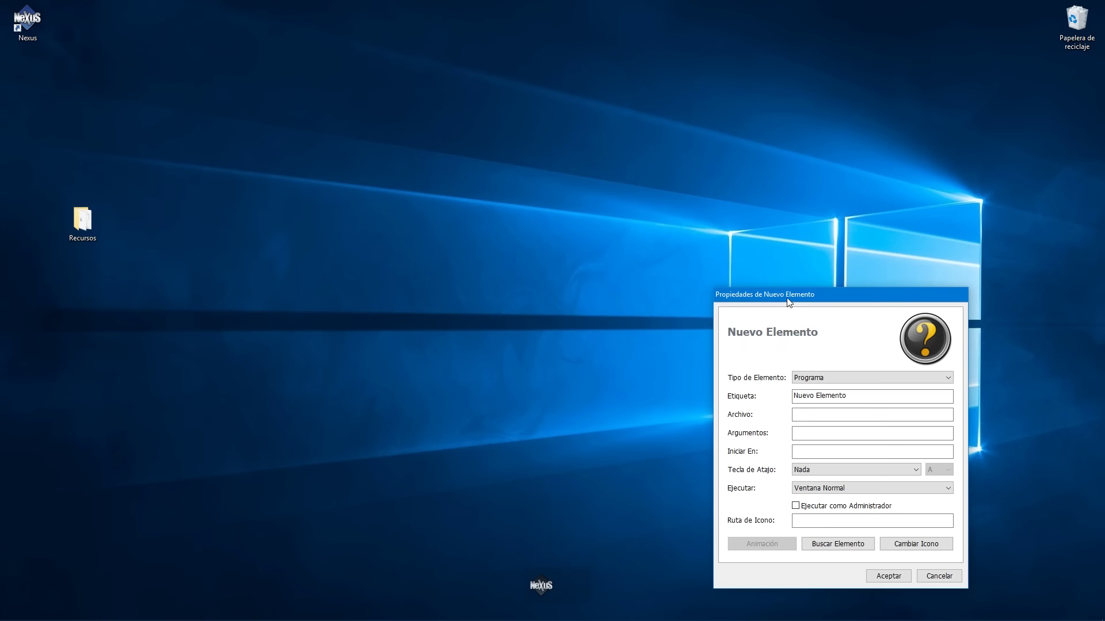
left_click_drag(834, 299, 695, 198)
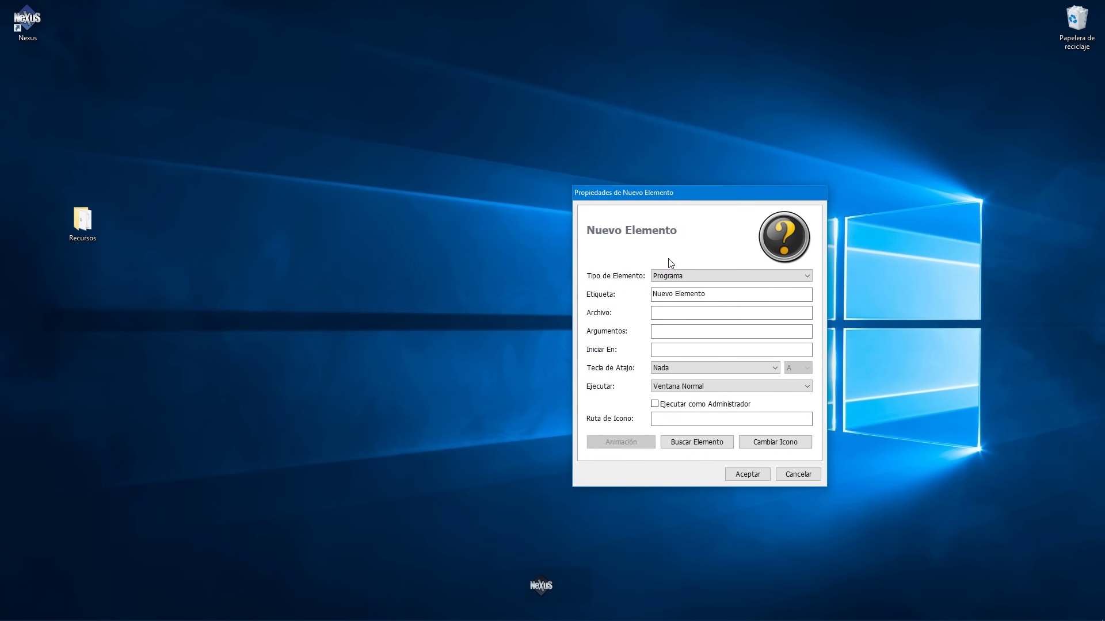
left_click(690, 280)
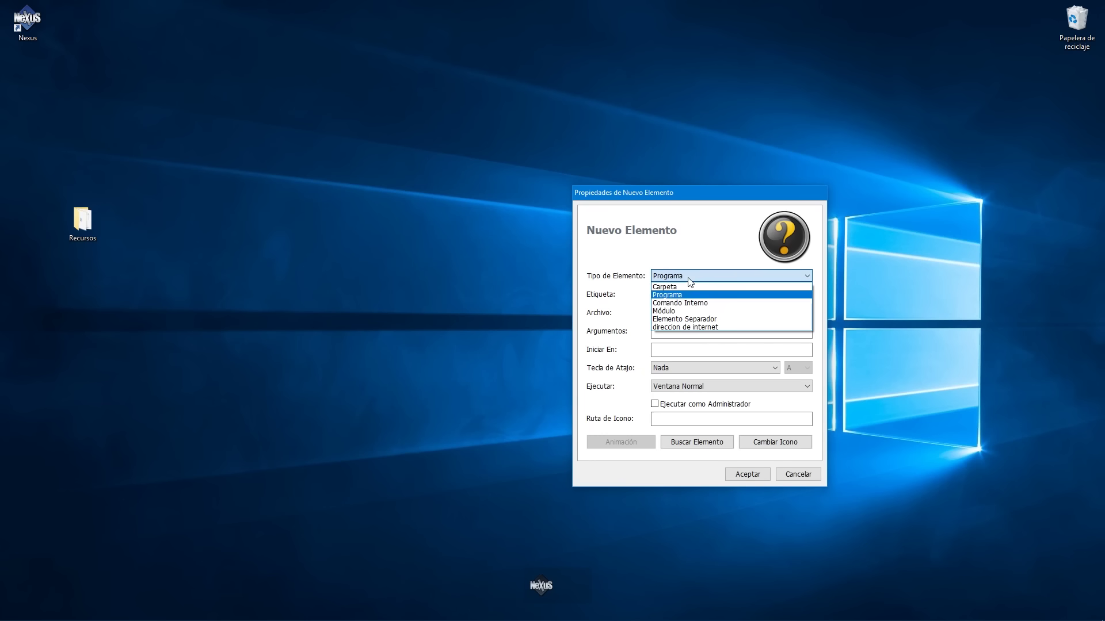
left_click(681, 288)
- Label the new folder element Documentos
left_click(690, 294)
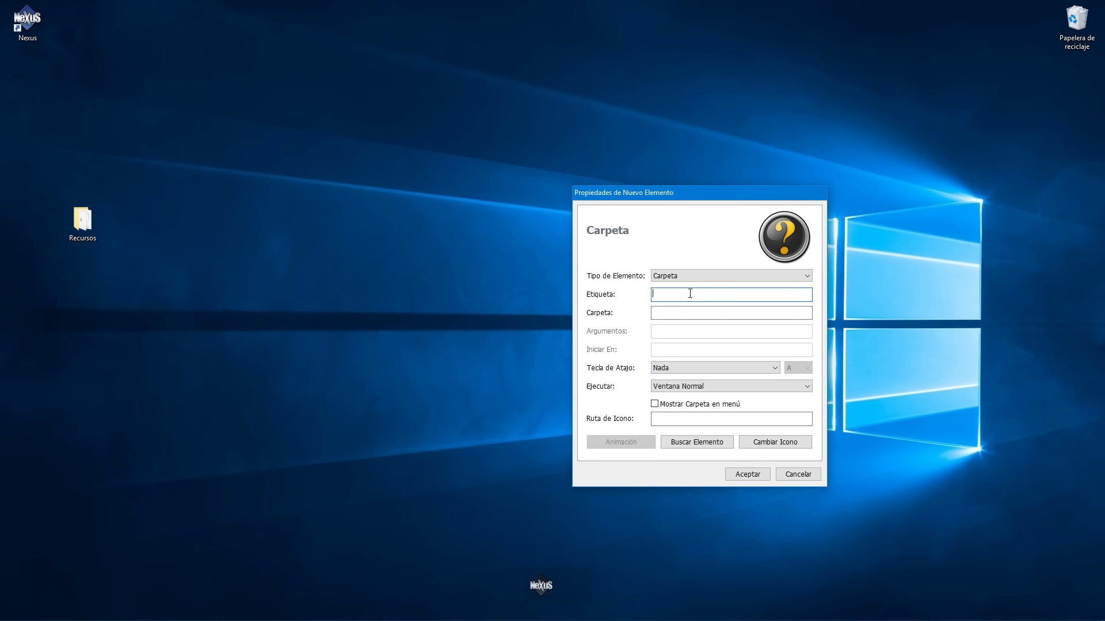
type("Documn")
key("BackSpace")
key("BackSpace")
key("BackSpace")
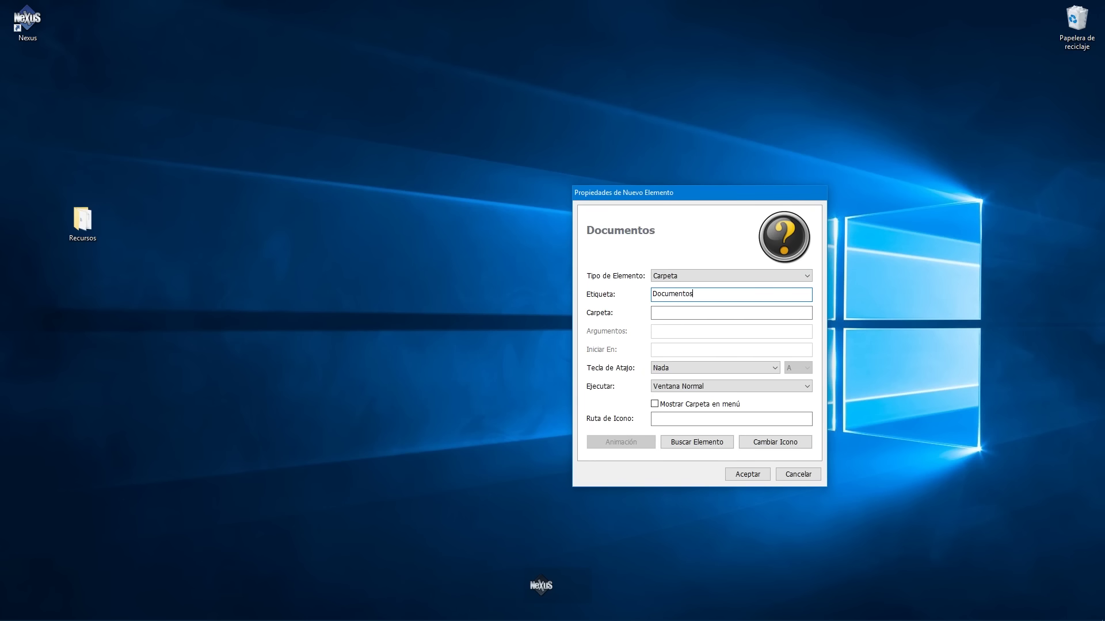
key("Tab")
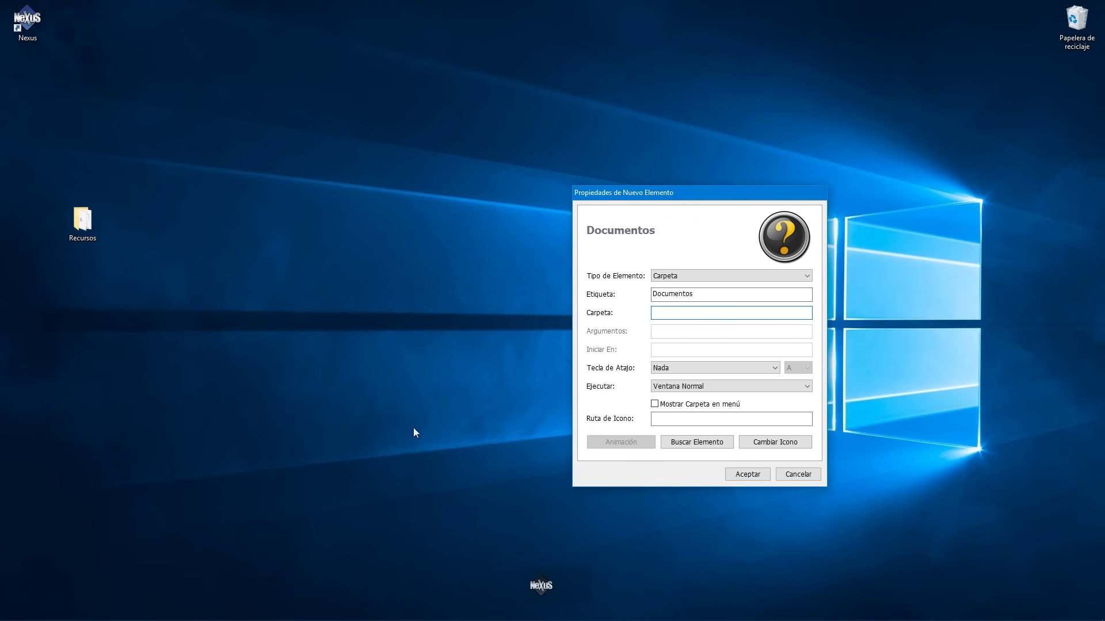
- Switch to File Explorer and copy the location path from the Documentos folder's properties
left_click(93, 611)
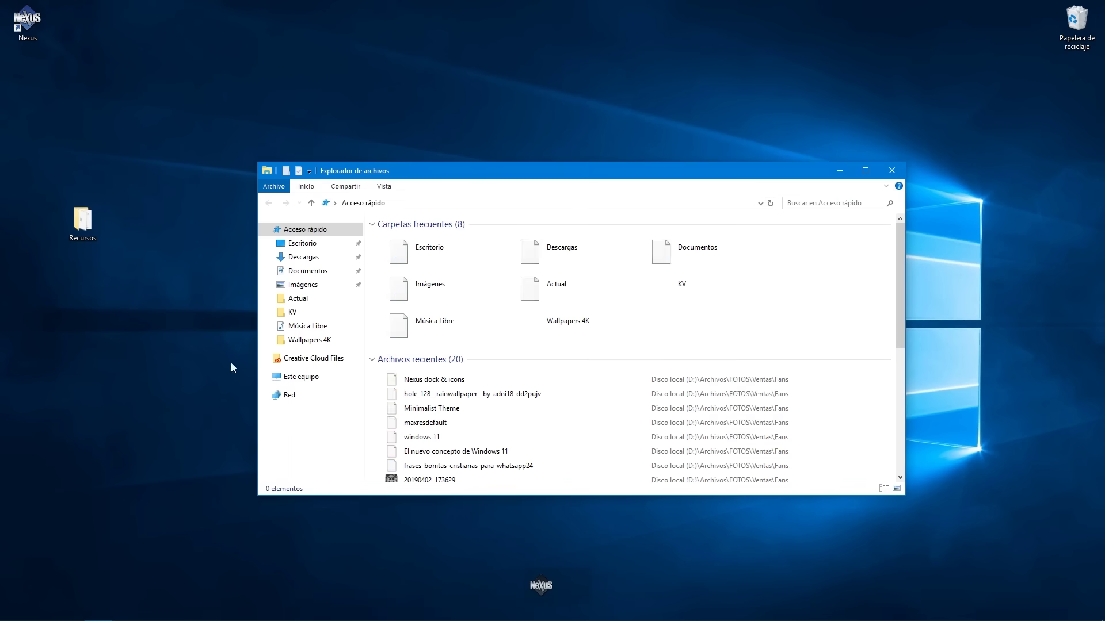
left_click(307, 271)
right_click(311, 270)
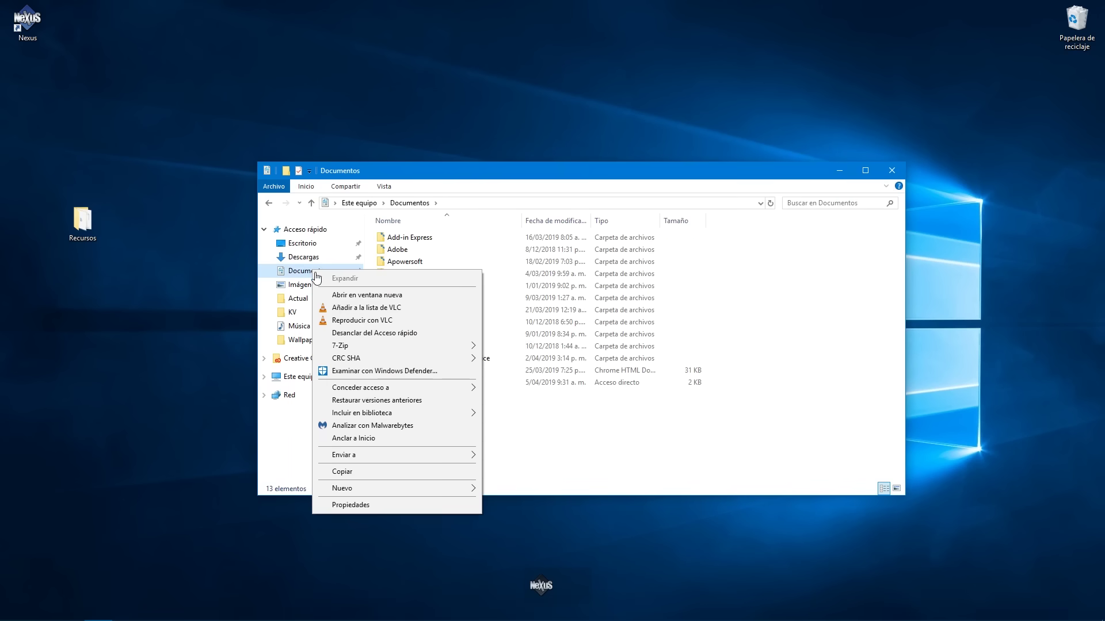
left_click(362, 506)
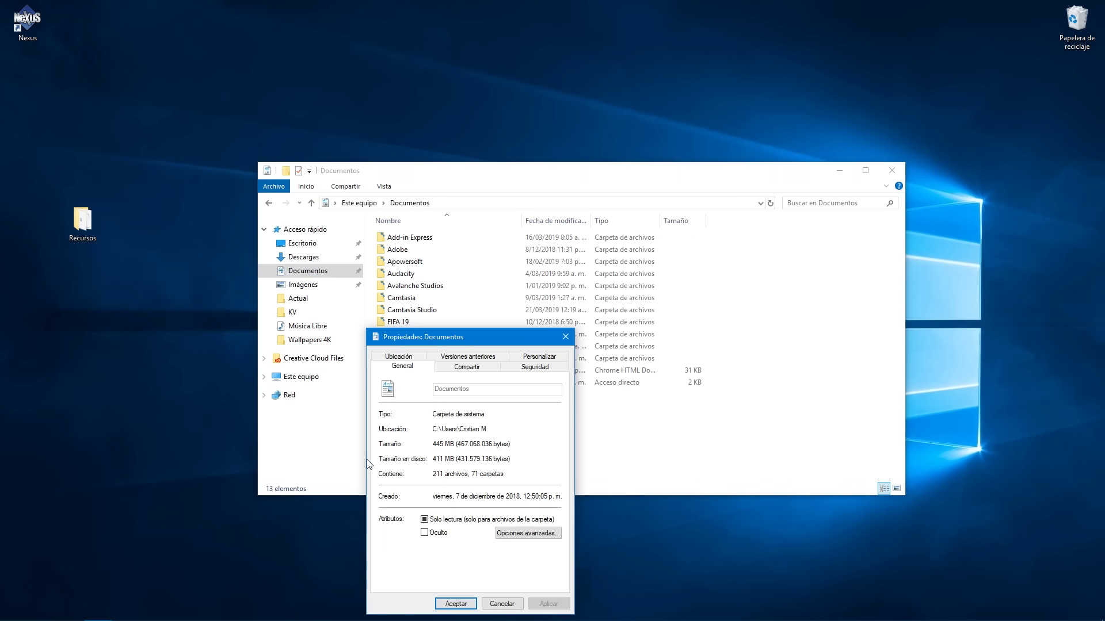
left_click(413, 356)
key("ctrl+c")
right_click(478, 453)
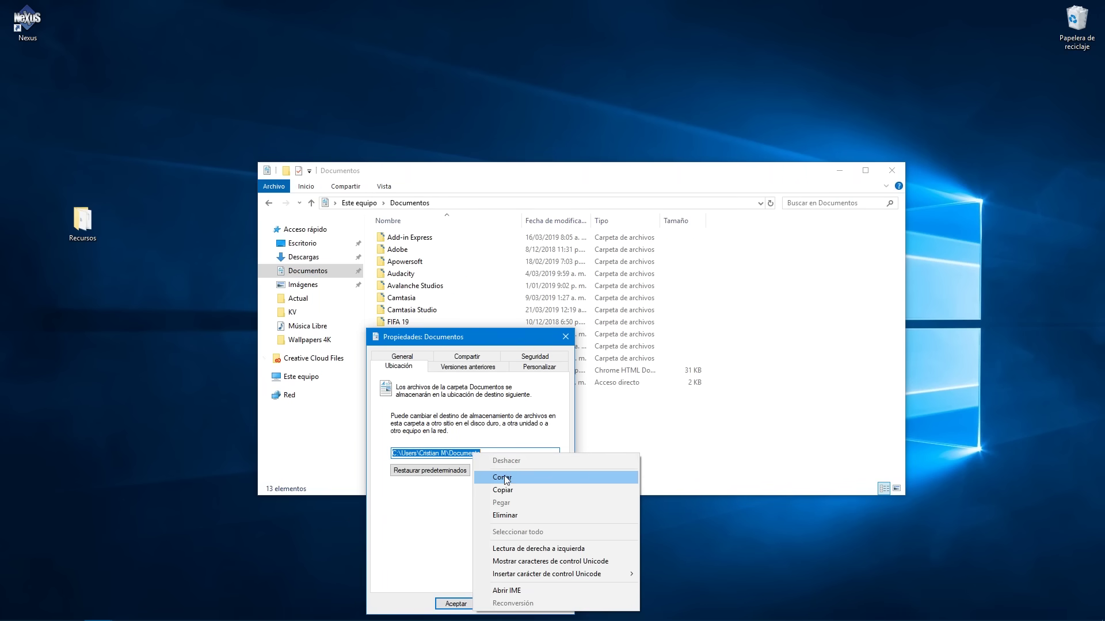
left_click(515, 493)
left_click(562, 337)
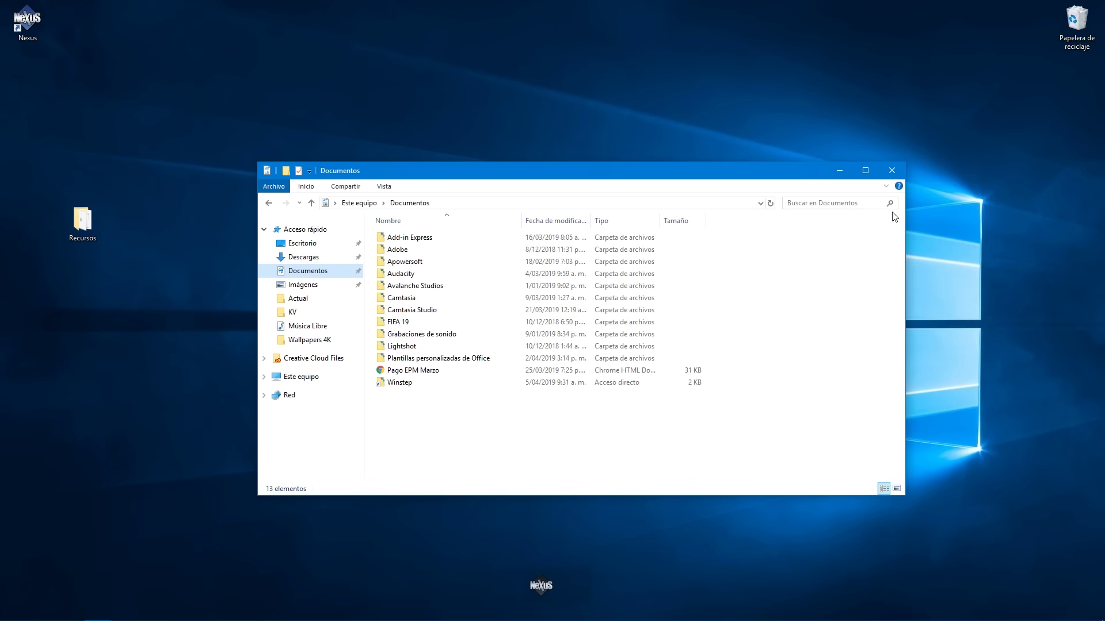
- Close File Explorer and paste the copied path as the Documentos element's folder
left_click(892, 171)
right_click(665, 314)
left_click(692, 361)
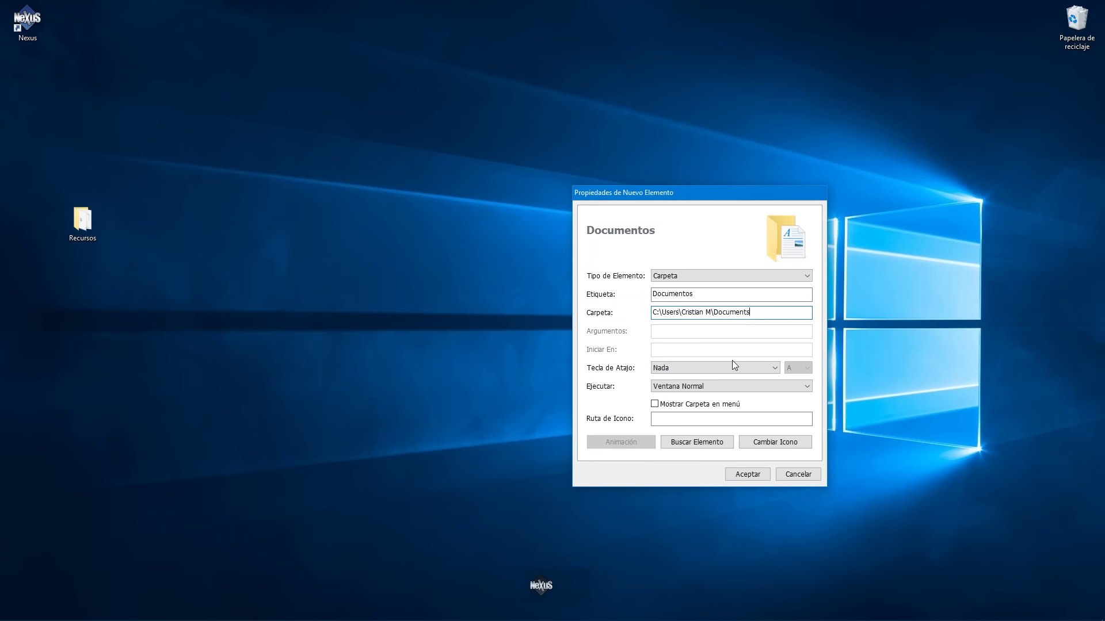
- Browse for a custom icon in the desktop's Recursos folder, moving and resizing the file browser clear of the other dialogs
left_click(783, 442)
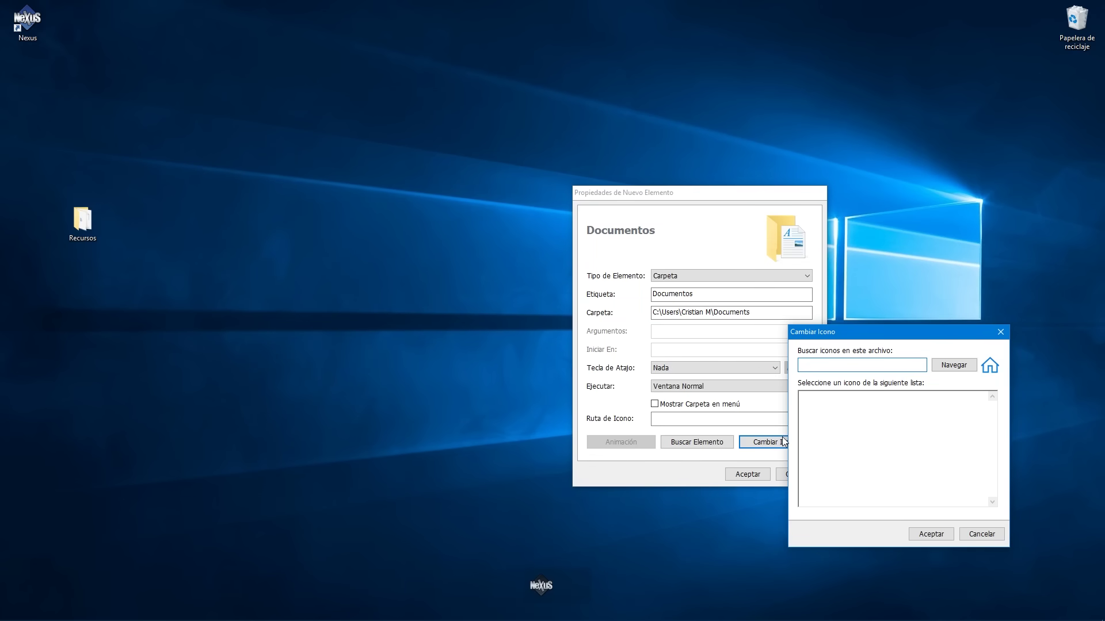
left_click(949, 364)
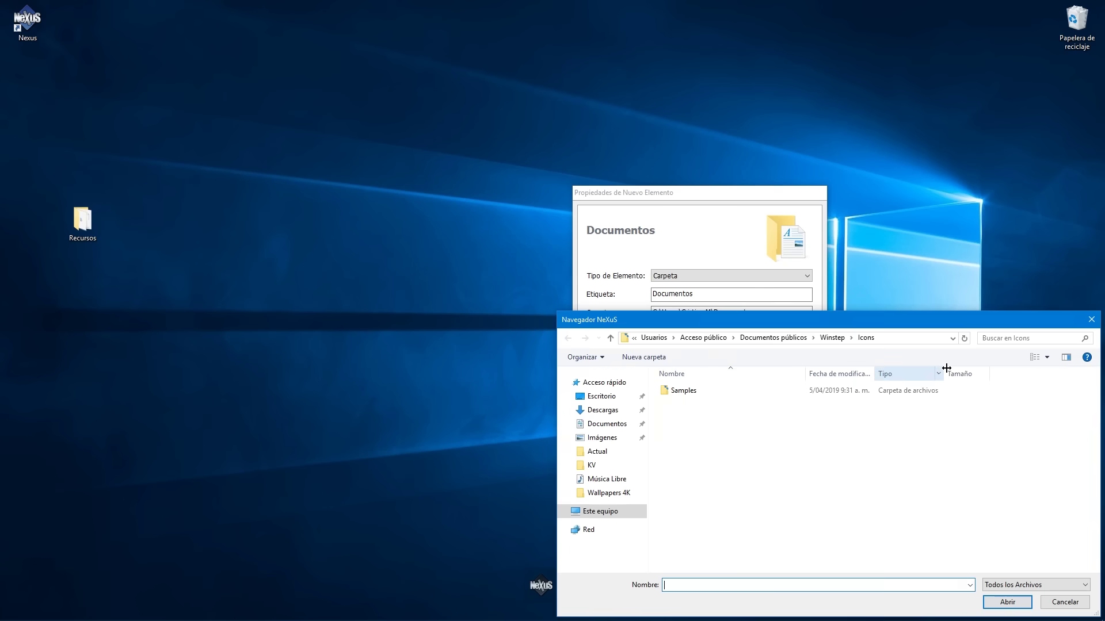
left_click(601, 396)
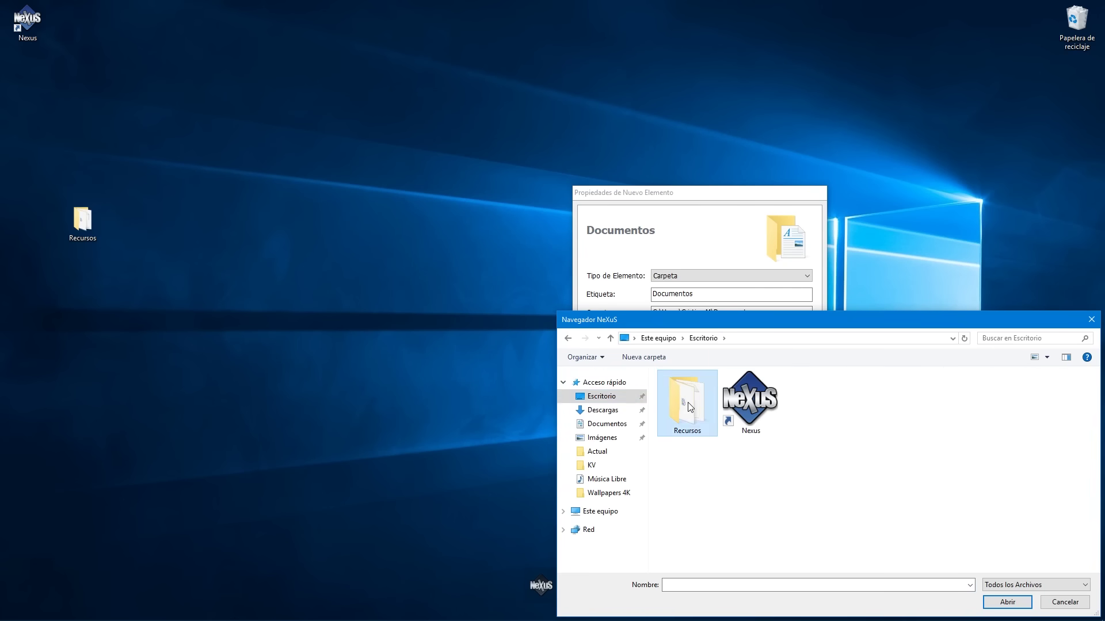
double_click(683, 397)
left_click_drag(717, 325, 355, 235)
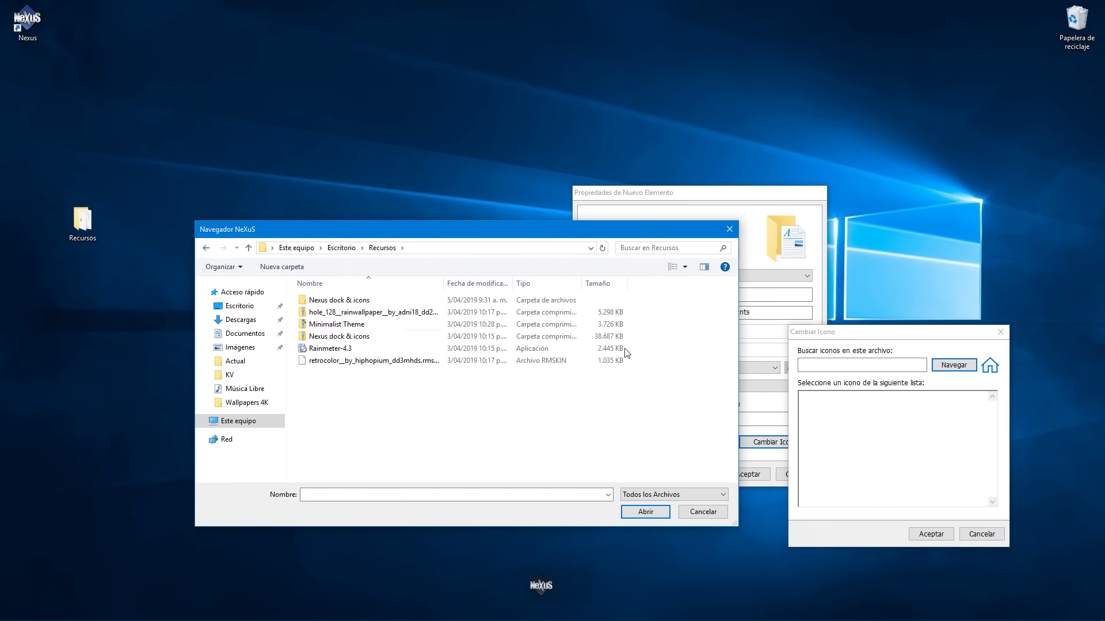
left_click_drag(739, 384, 532, 377)
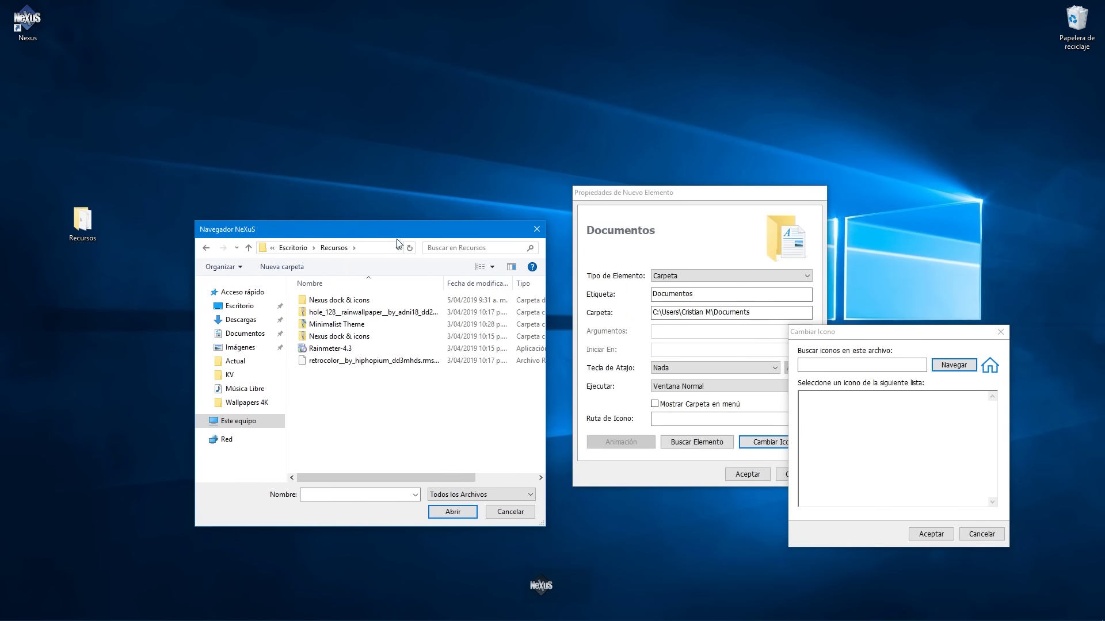
left_click_drag(397, 230, 301, 176)
left_click_drag(99, 296, 19, 295)
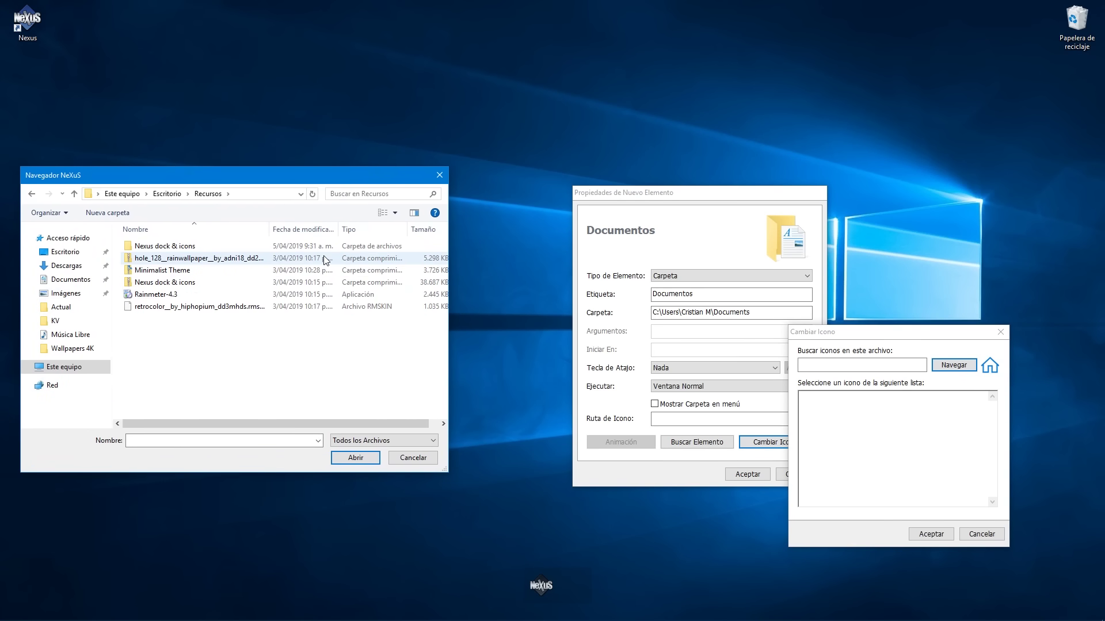
- Assign the Document_alt icon from the My Icons folder in Nexus dock & icons and accept the Documentos element
double_click(173, 246)
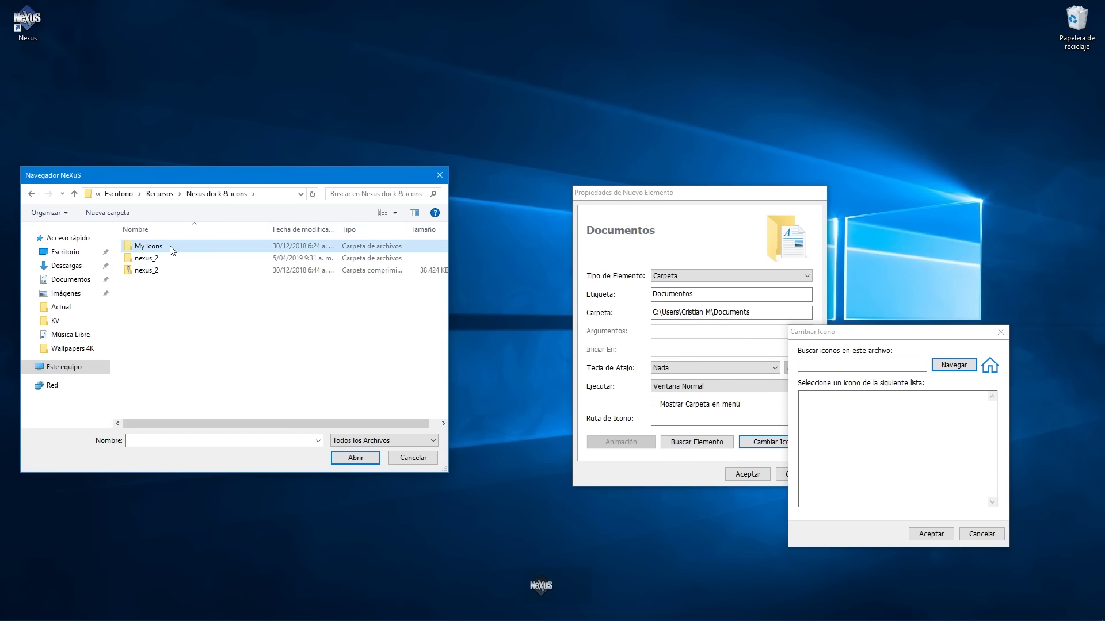
double_click(153, 246)
left_click(152, 268)
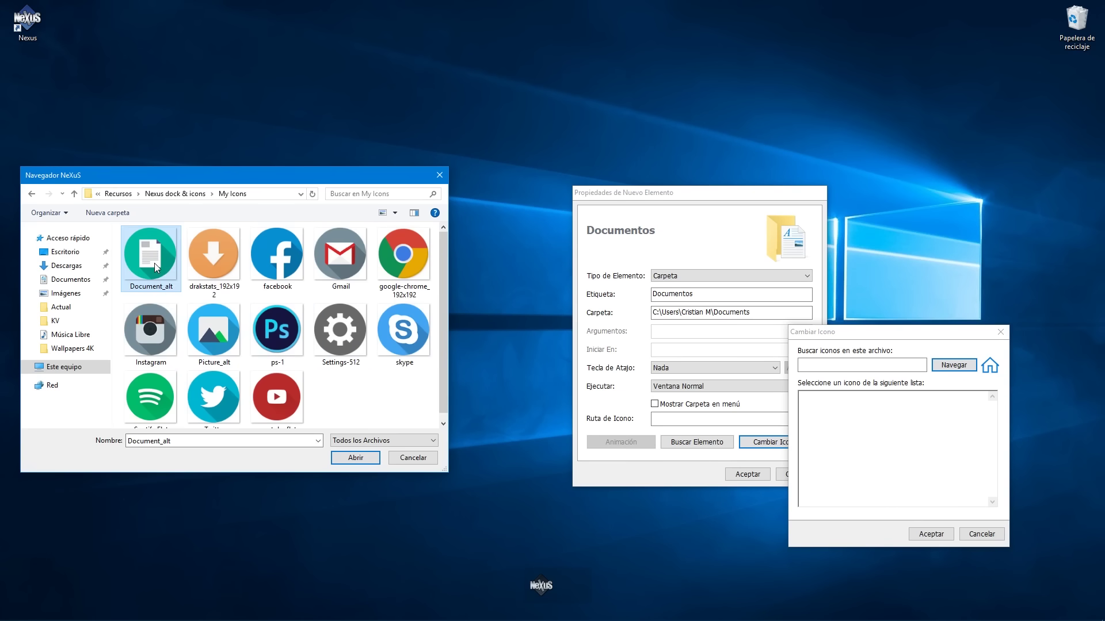
left_click(355, 458)
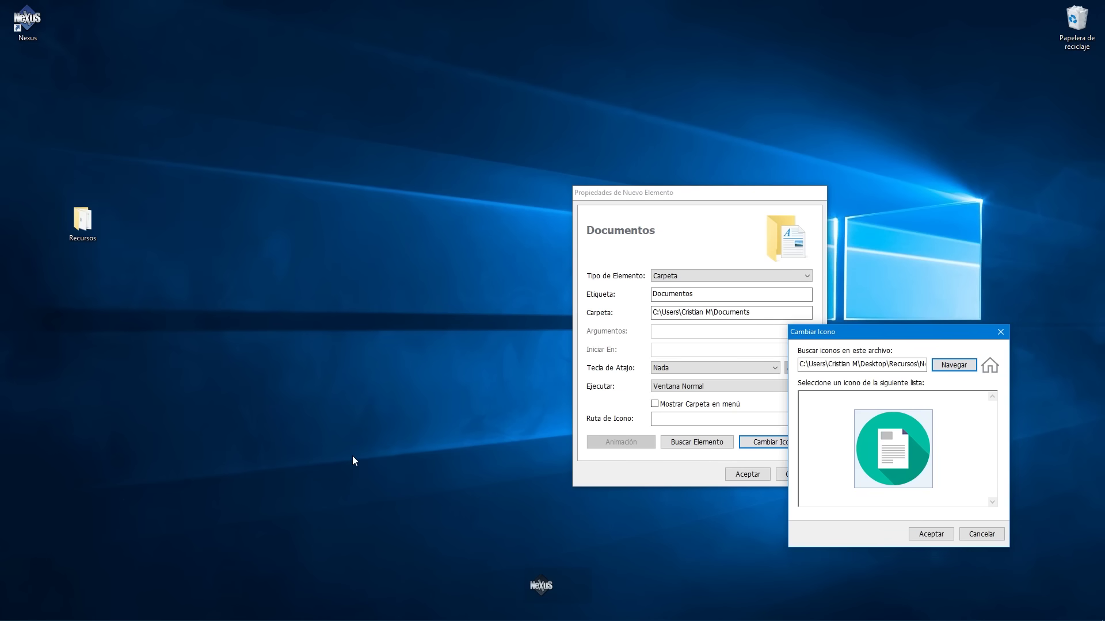
left_click(934, 535)
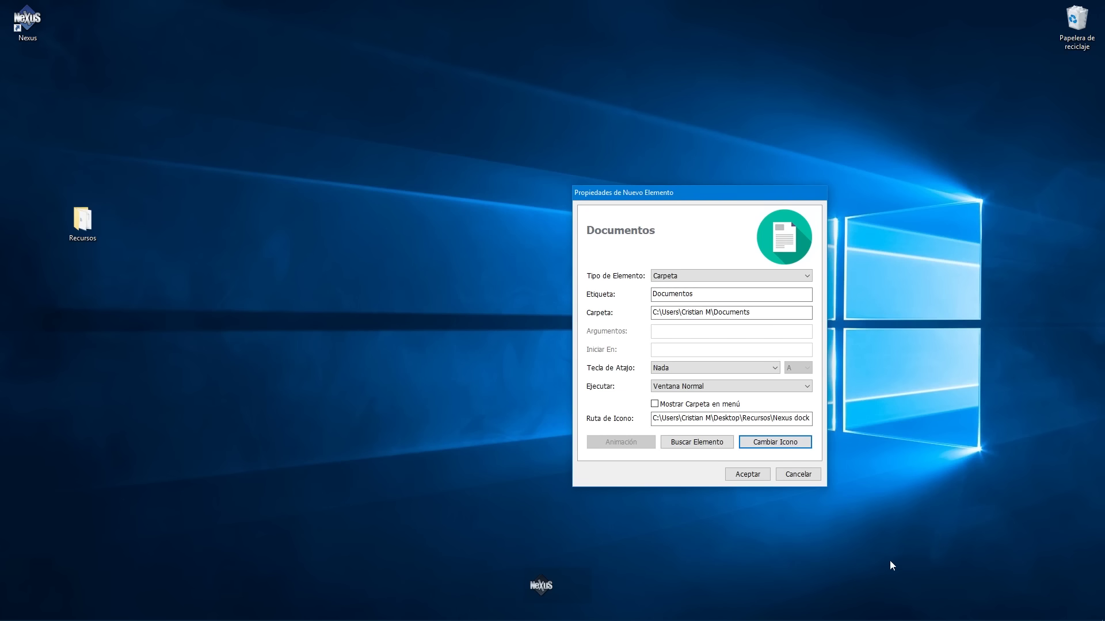
left_click(759, 477)
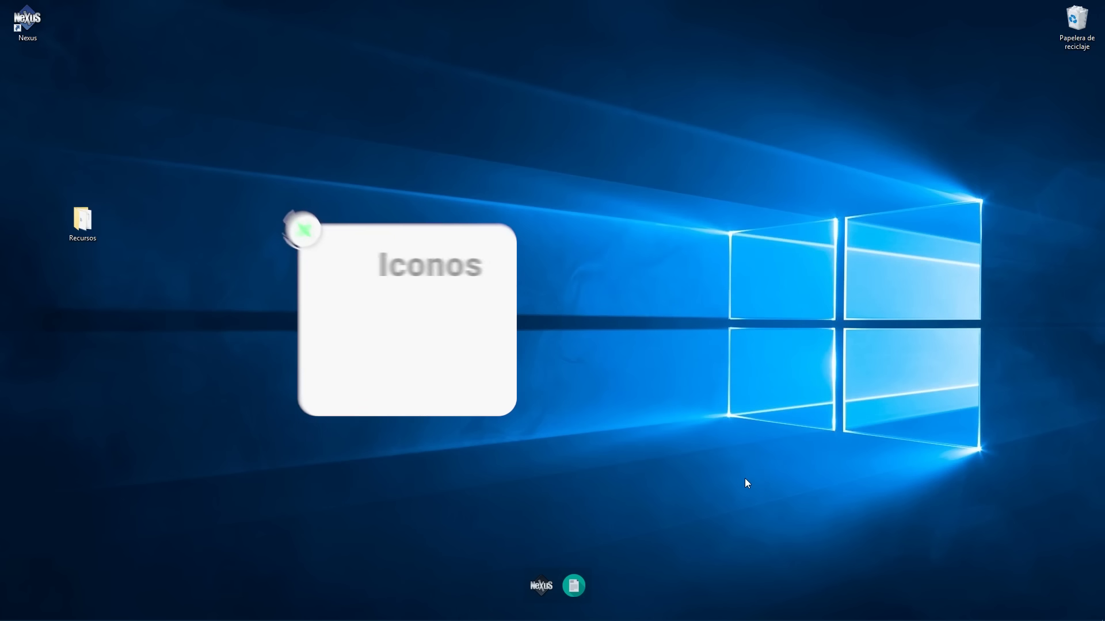
- Insert another dock element of type Carpeta and label it Descargas
right_click(579, 587)
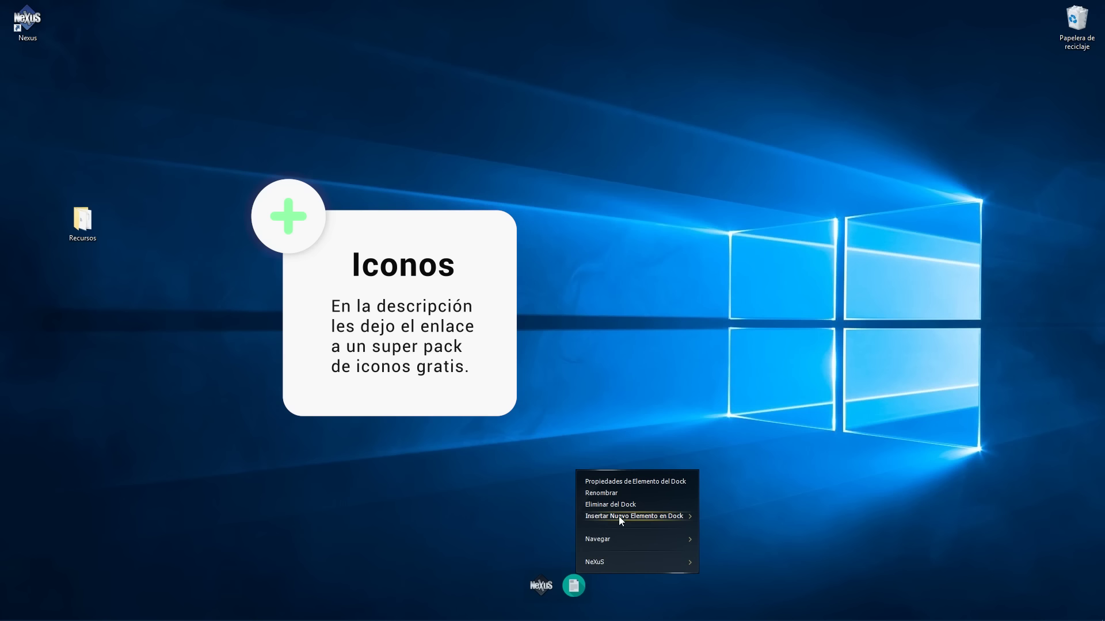
mouse_move(619, 516)
left_click(720, 520)
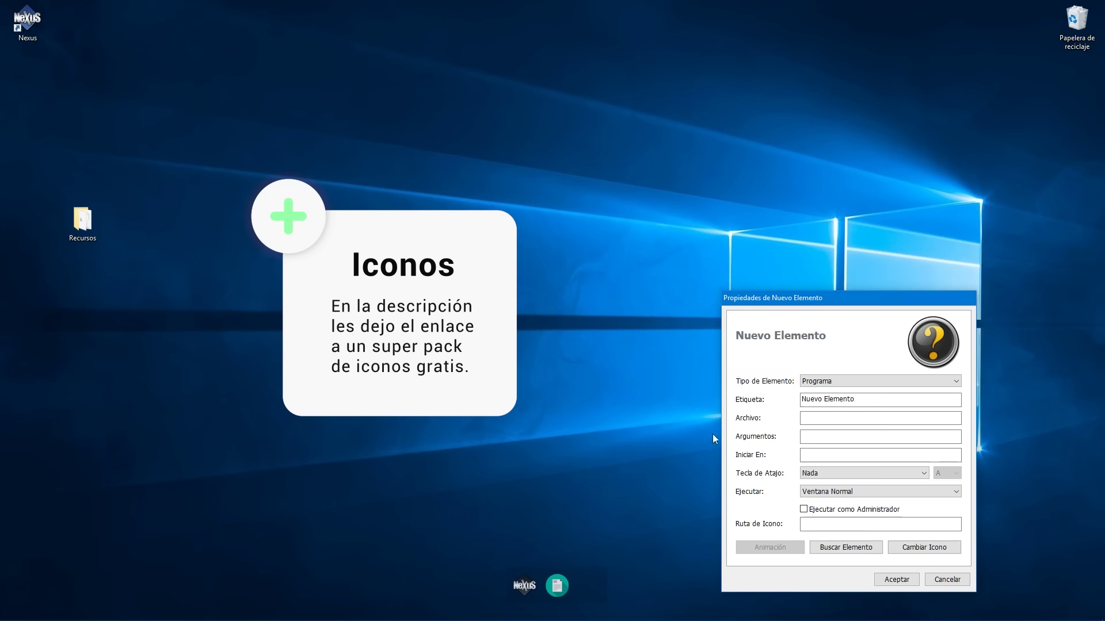
left_click(837, 383)
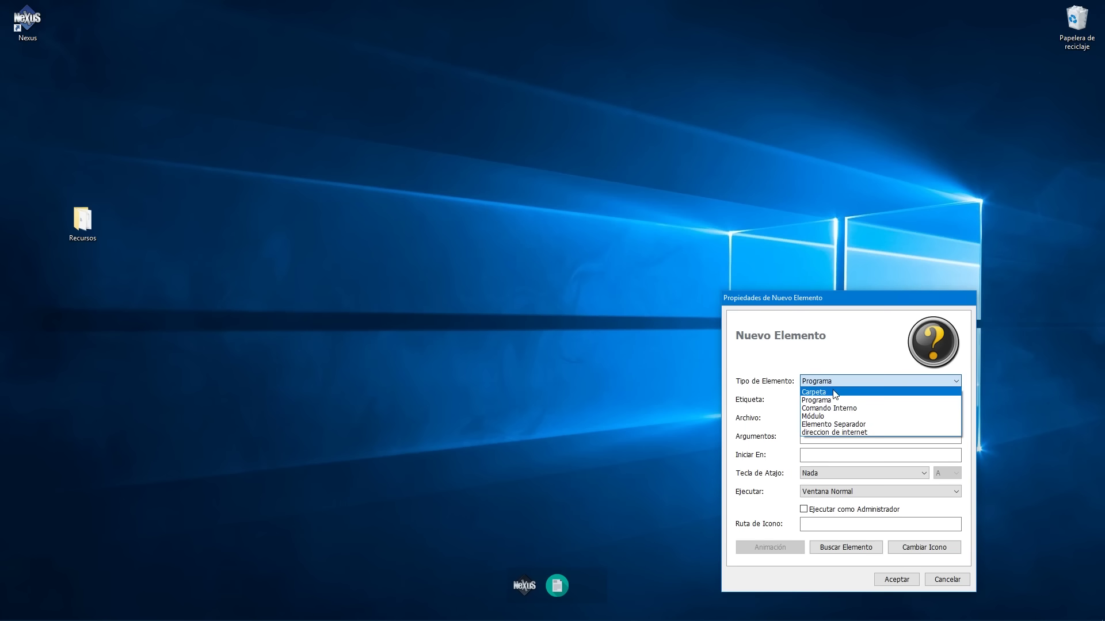
left_click(834, 393)
left_click(815, 402)
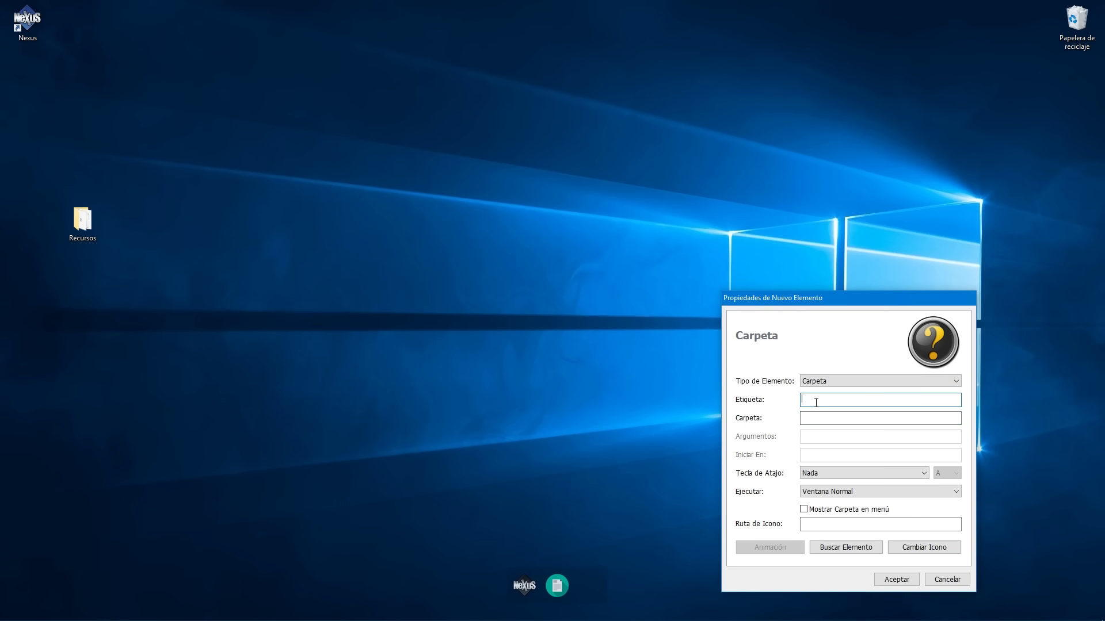
type("Descargas")
left_click(826, 418)
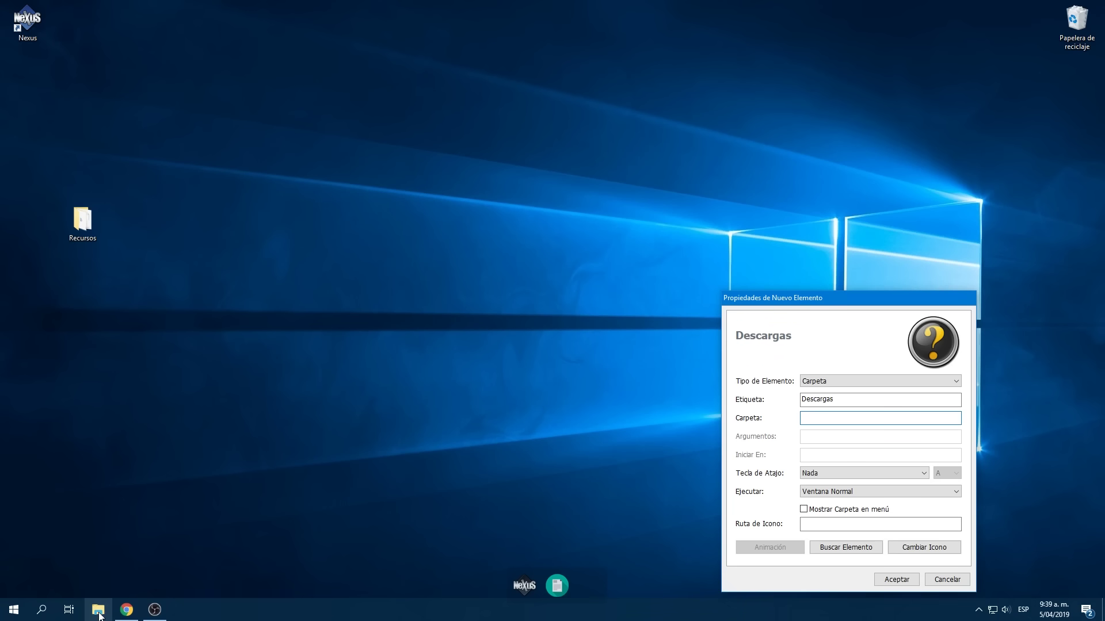
- Switch to File Explorer and copy the location path from the Descargas folder's properties
left_click(27, 22)
left_click(98, 610)
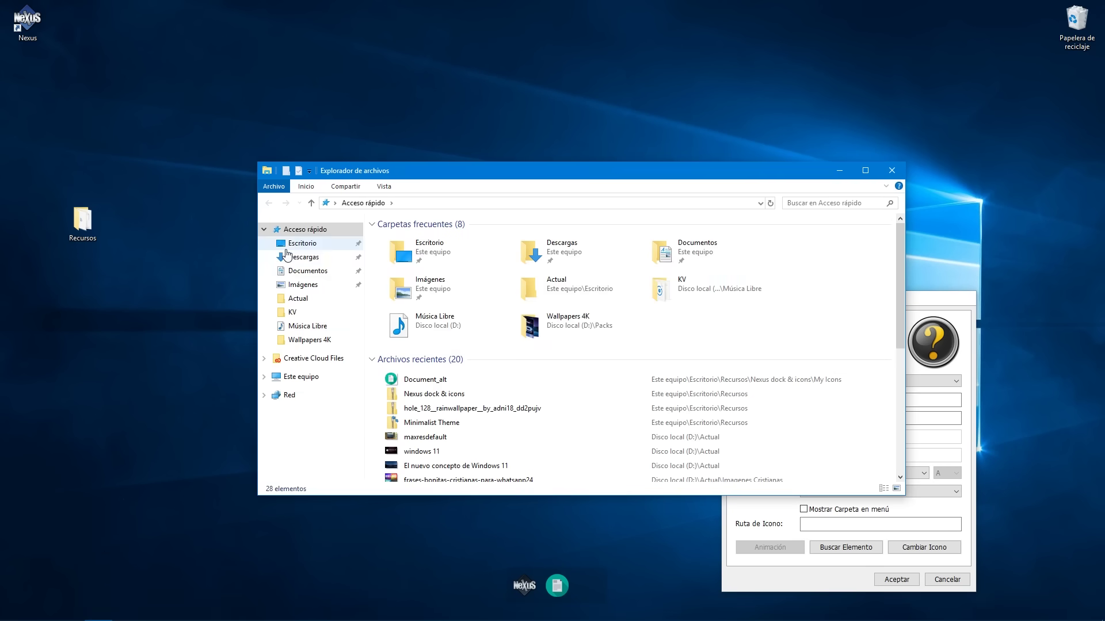
right_click(303, 257)
left_click(345, 490)
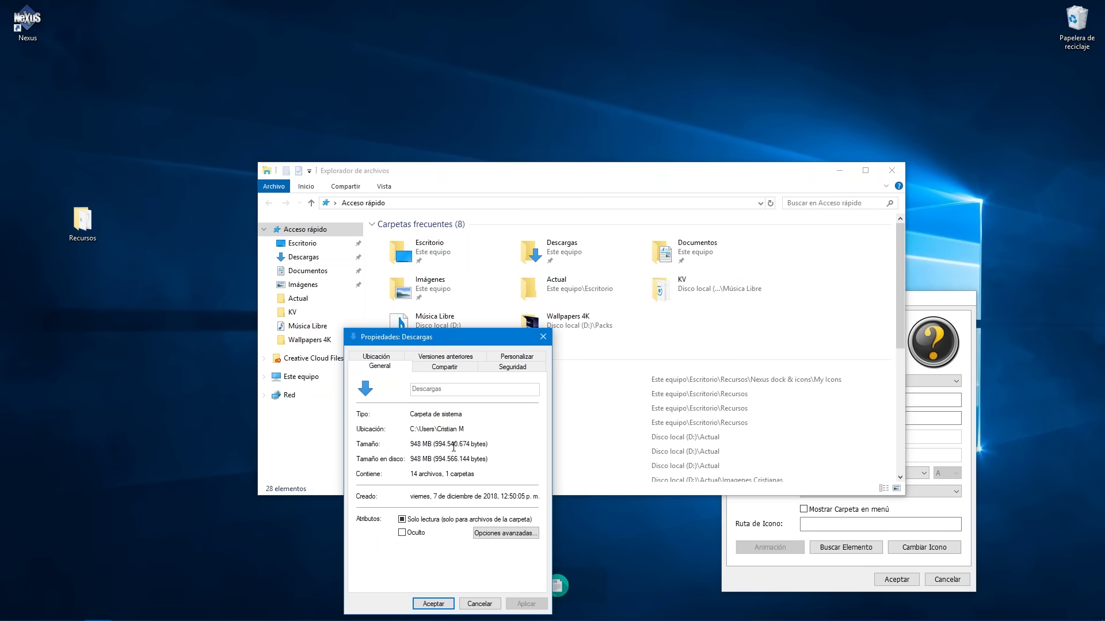
left_click(374, 362)
key("ctrl+c")
right_click(439, 453)
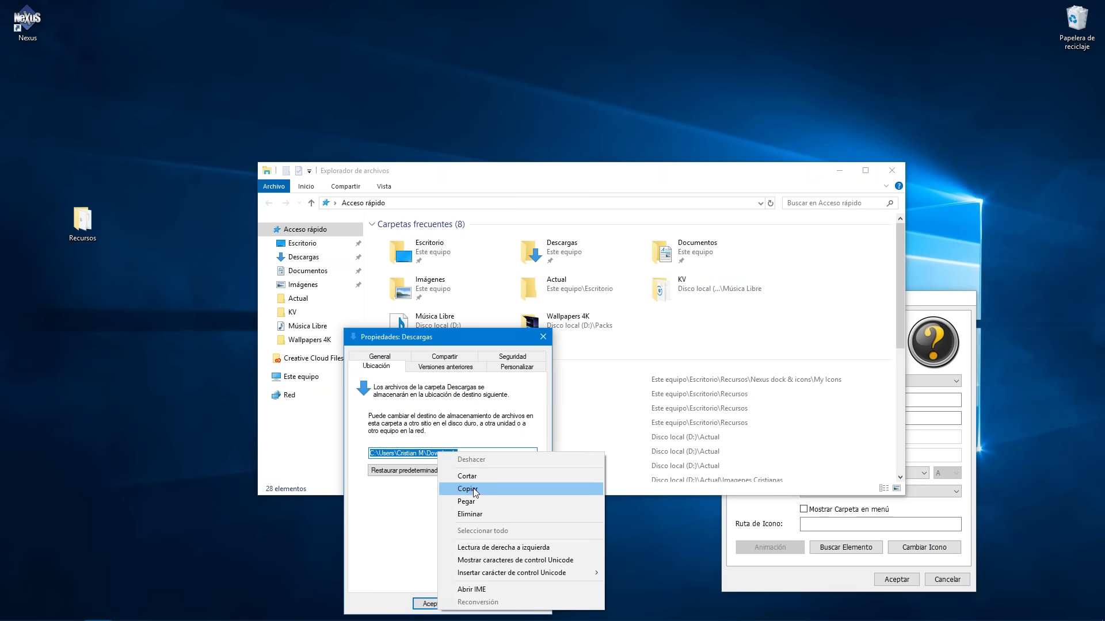
left_click(477, 486)
left_click(542, 337)
- Close File Explorer and paste the copied Downloads path as the folder of the Descargas element
left_click(891, 171)
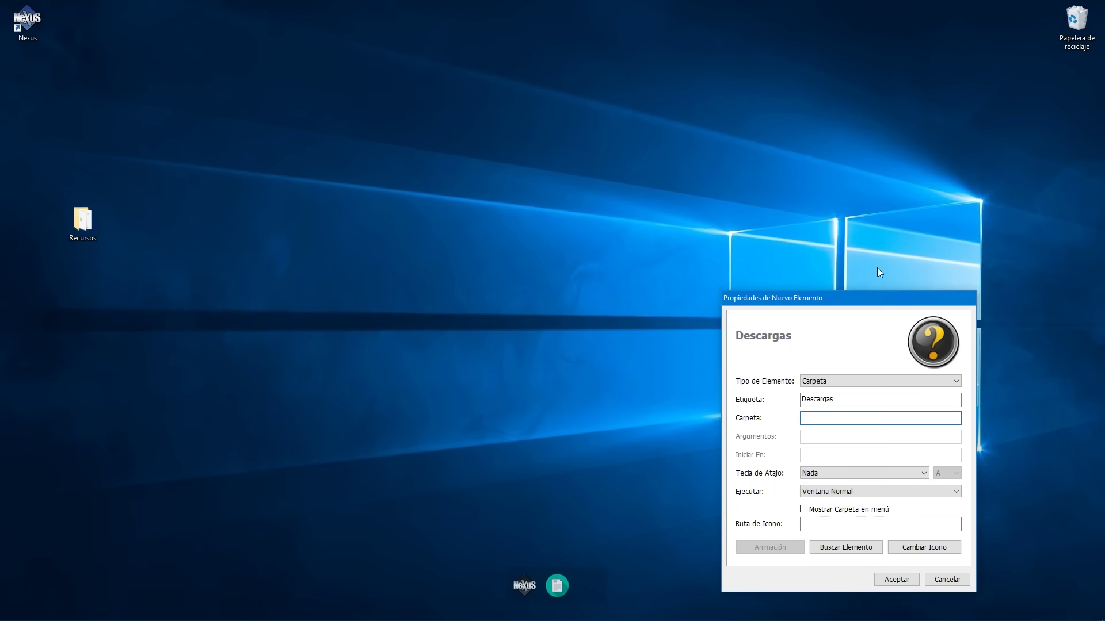
right_click(817, 419)
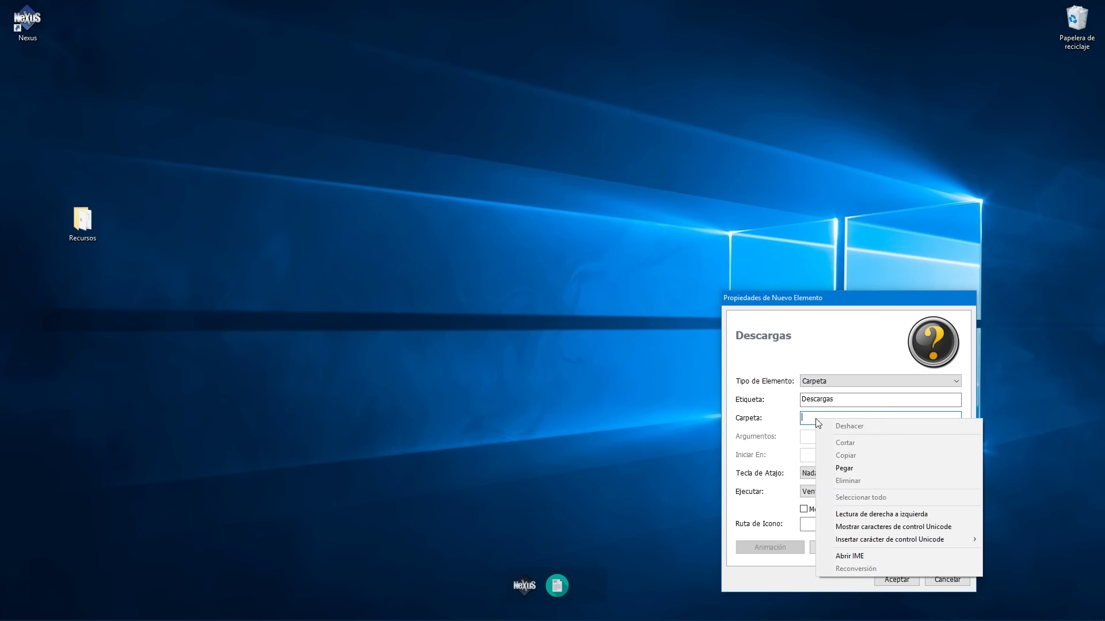
left_click(838, 468)
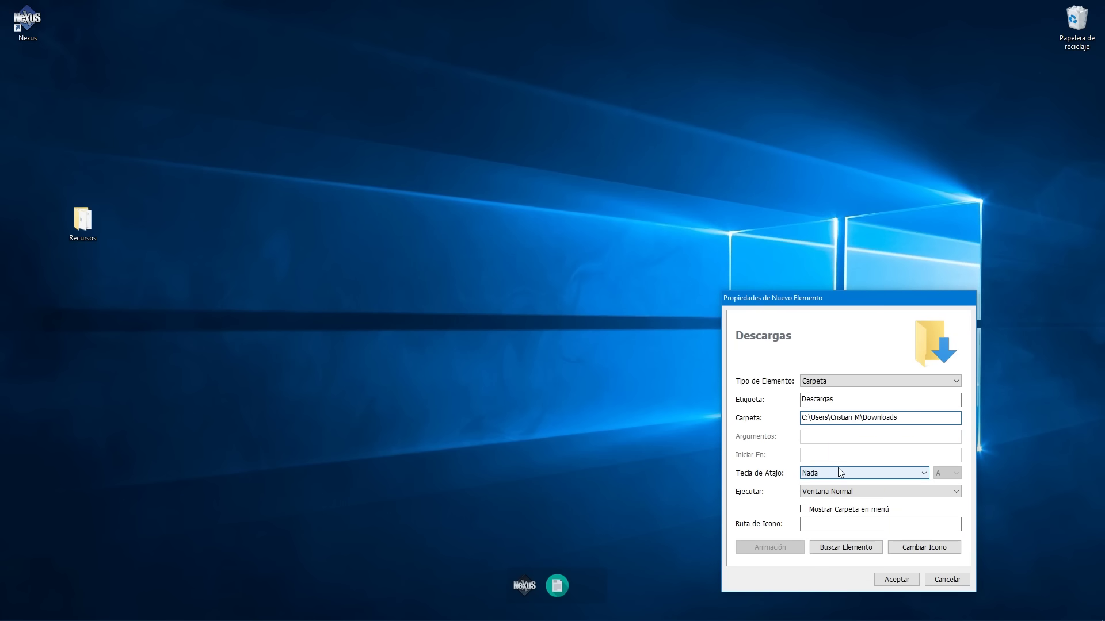
- Assign the drakstats_192x192 icon from the My Icons folder and accept the Descargas element
left_click(921, 548)
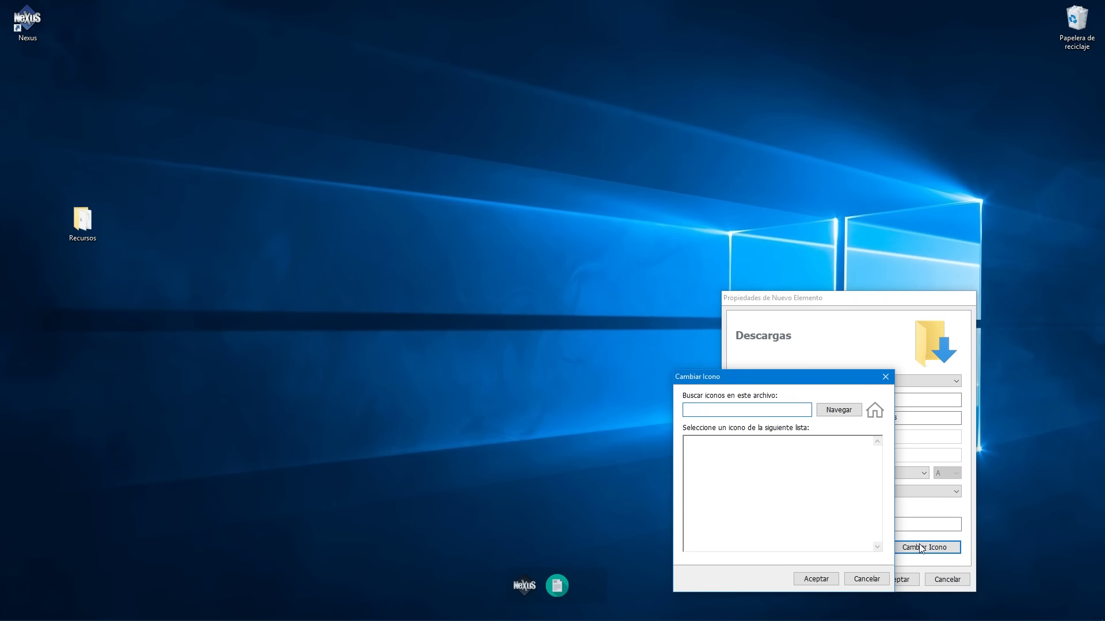
left_click(844, 412)
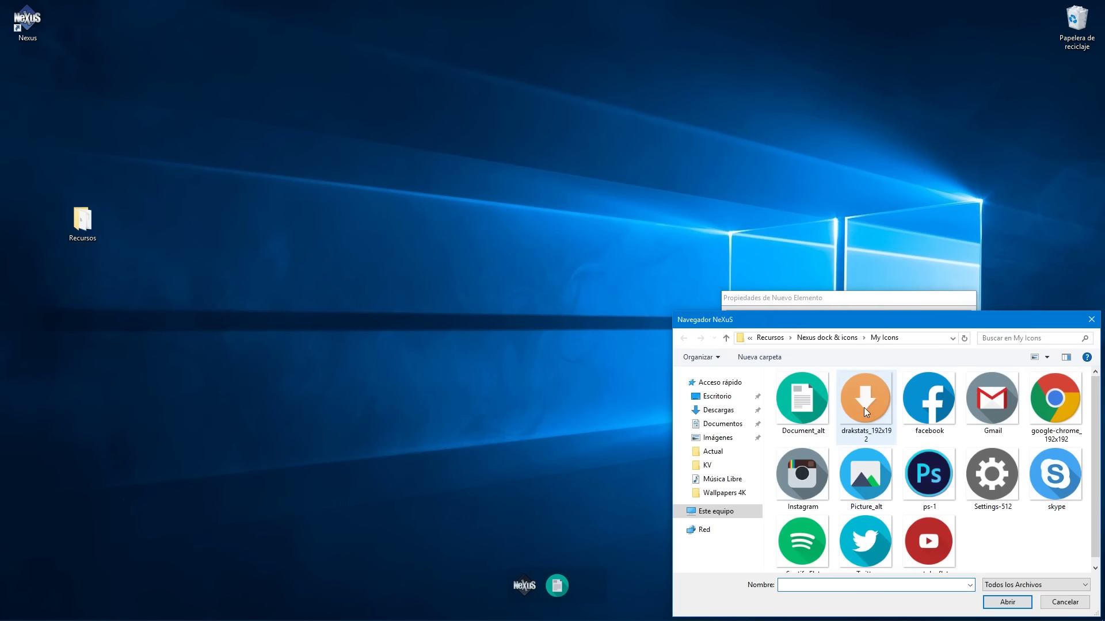
left_click(866, 410)
left_click(1007, 602)
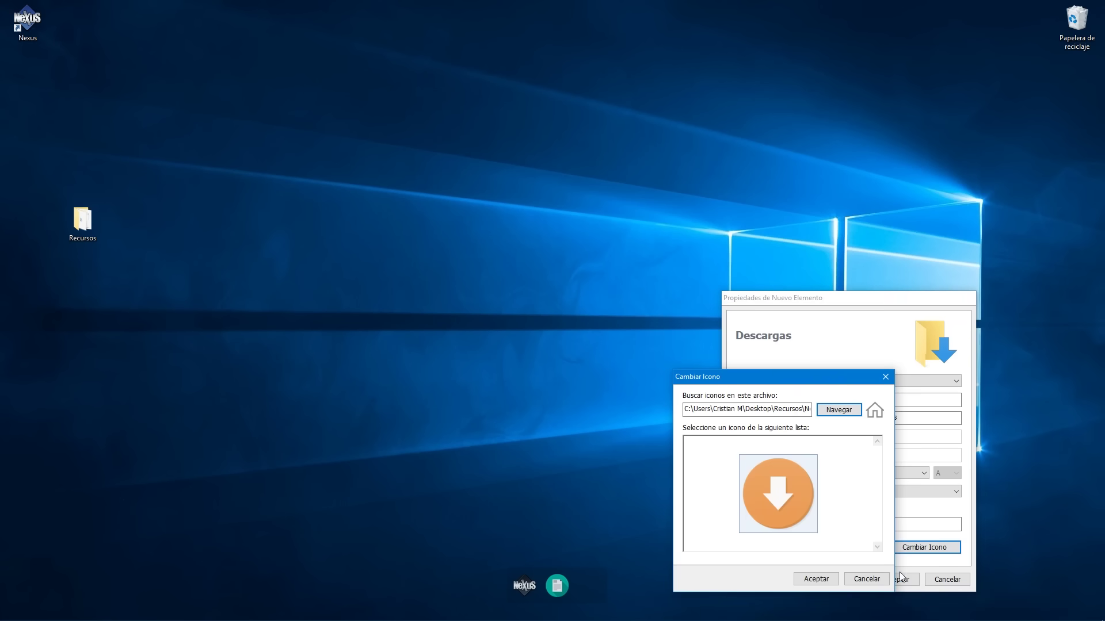
left_click(823, 584)
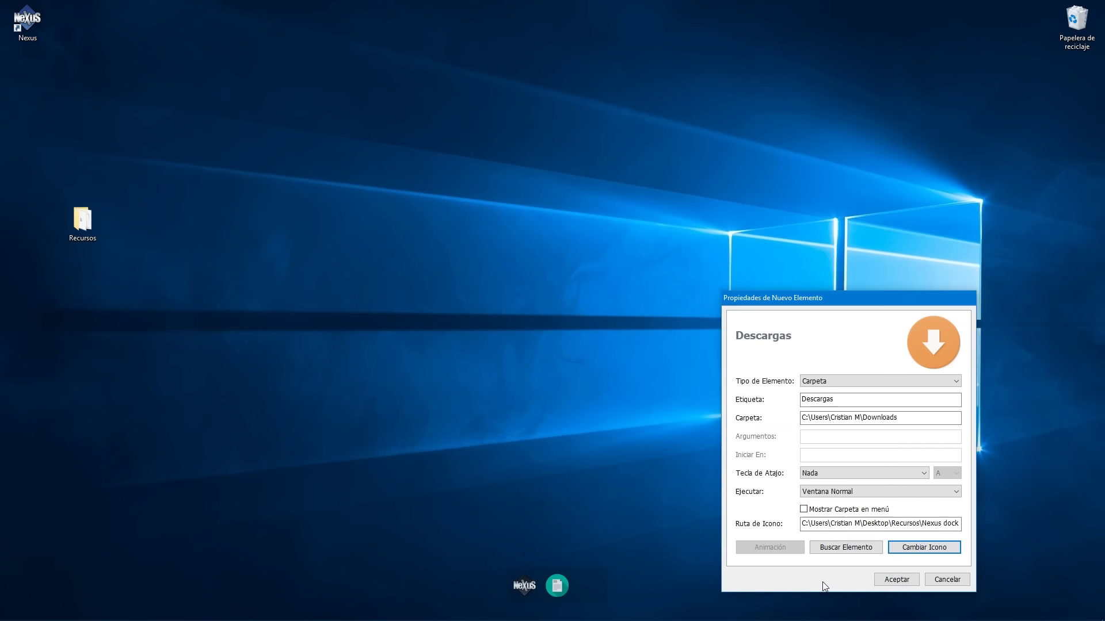
left_click(897, 579)
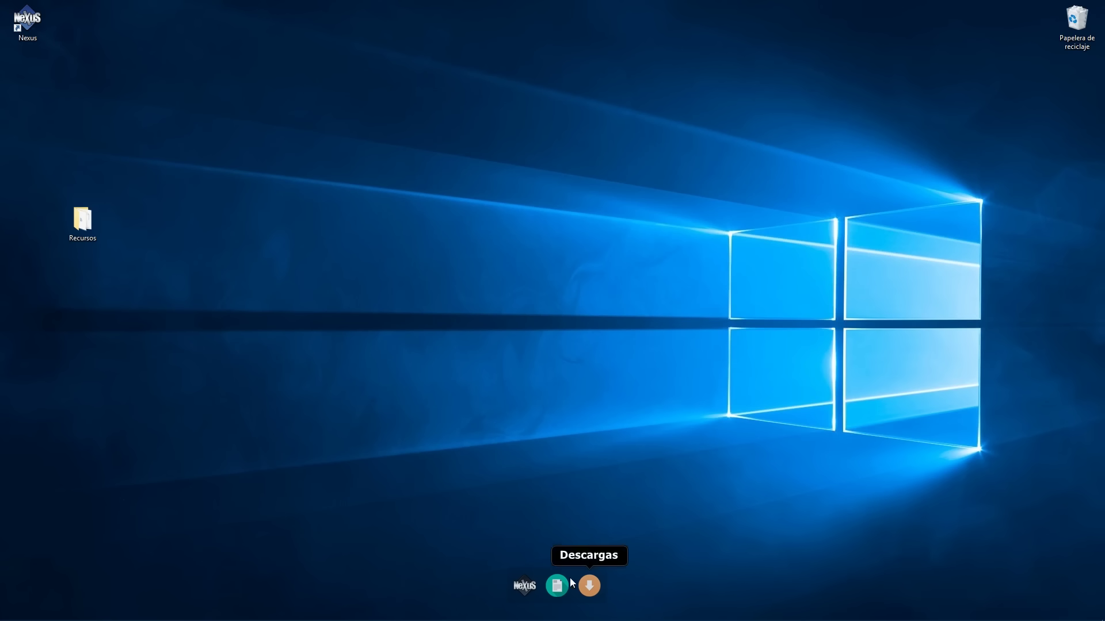
- Insert a new dock element and set its type to direccion de internet
right_click(523, 586)
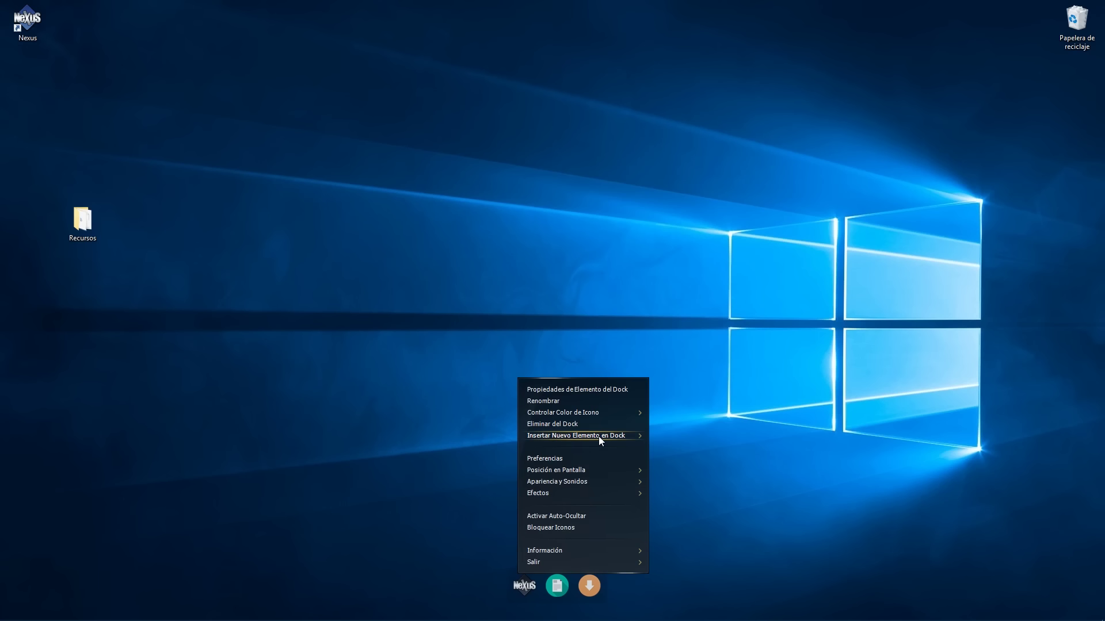
mouse_move(599, 437)
left_click(676, 440)
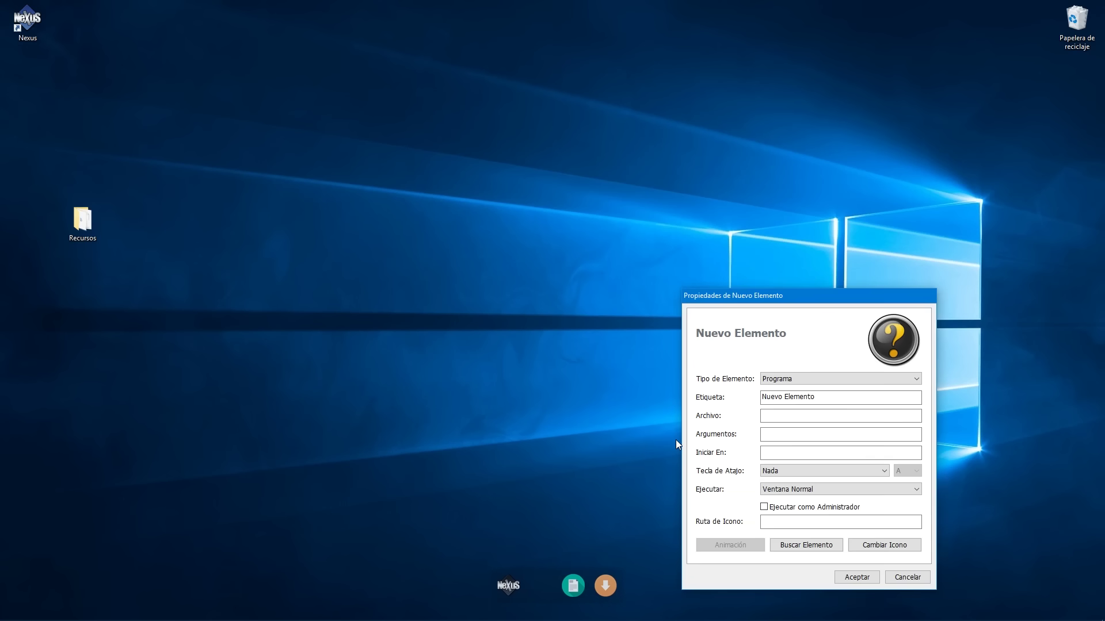
left_click(802, 380)
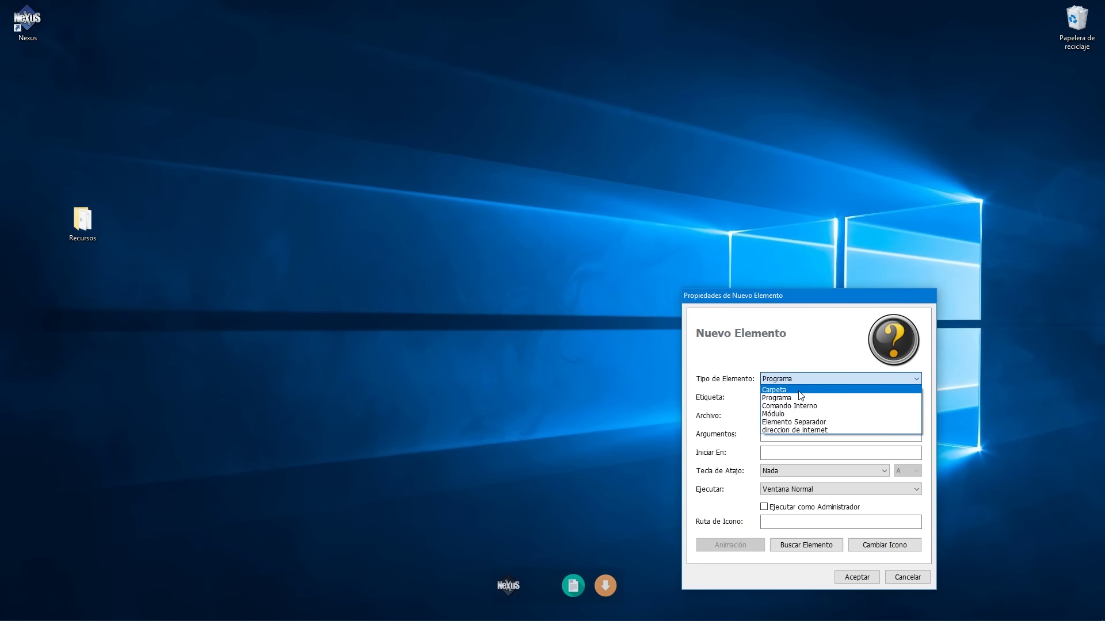
left_click(793, 430)
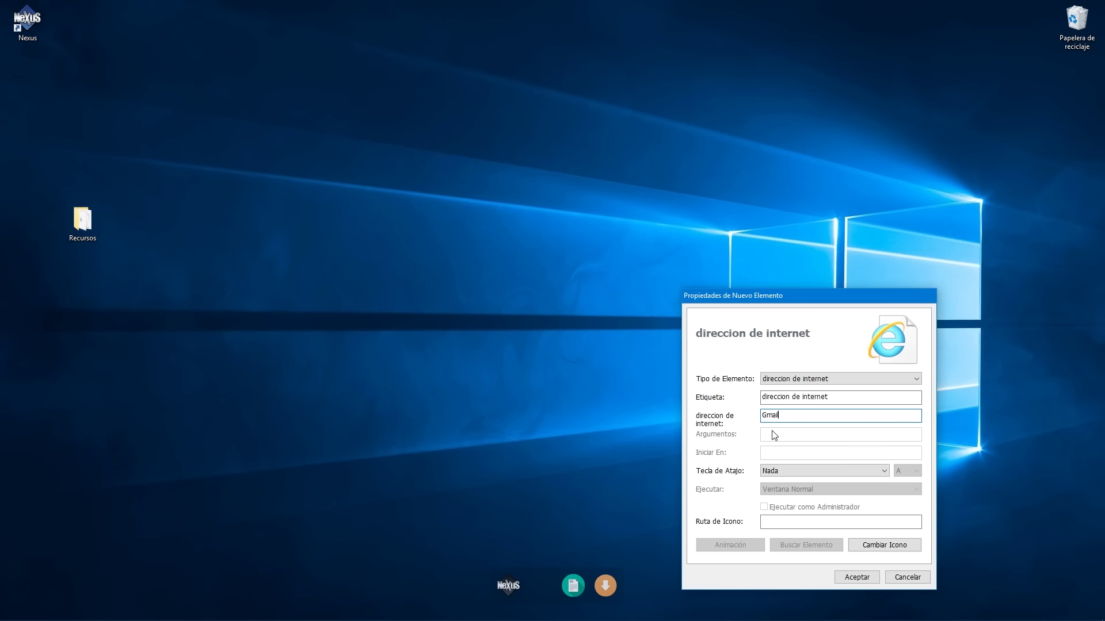
left_click(787, 417)
type("Gmail")
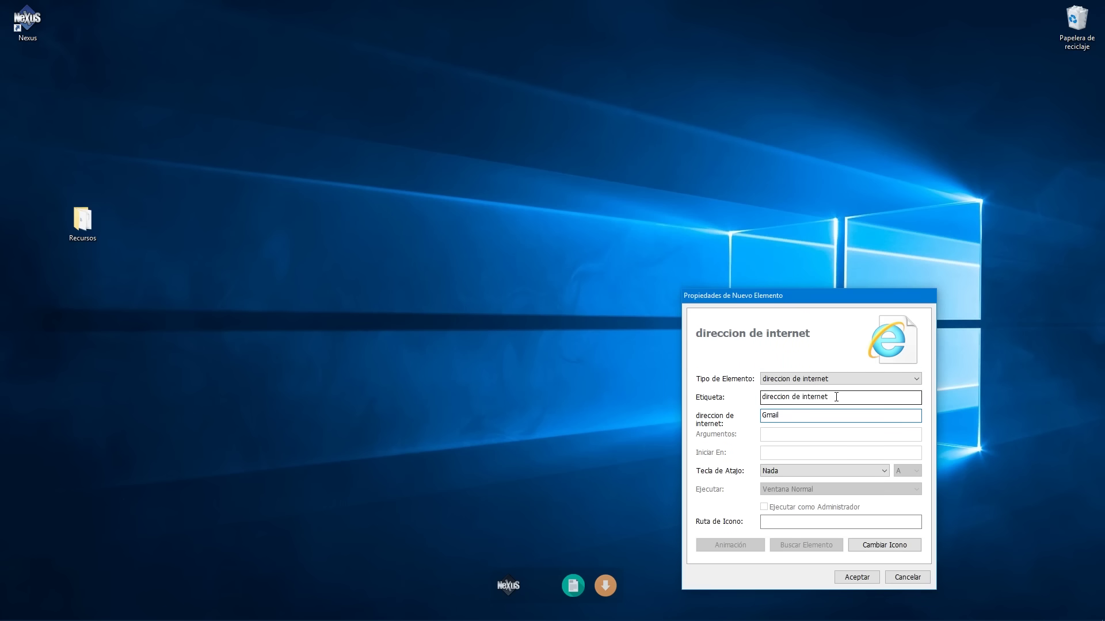
left_click_drag(838, 396, 779, 397)
key("BackSpace")
key("Tab")
left_click(775, 415)
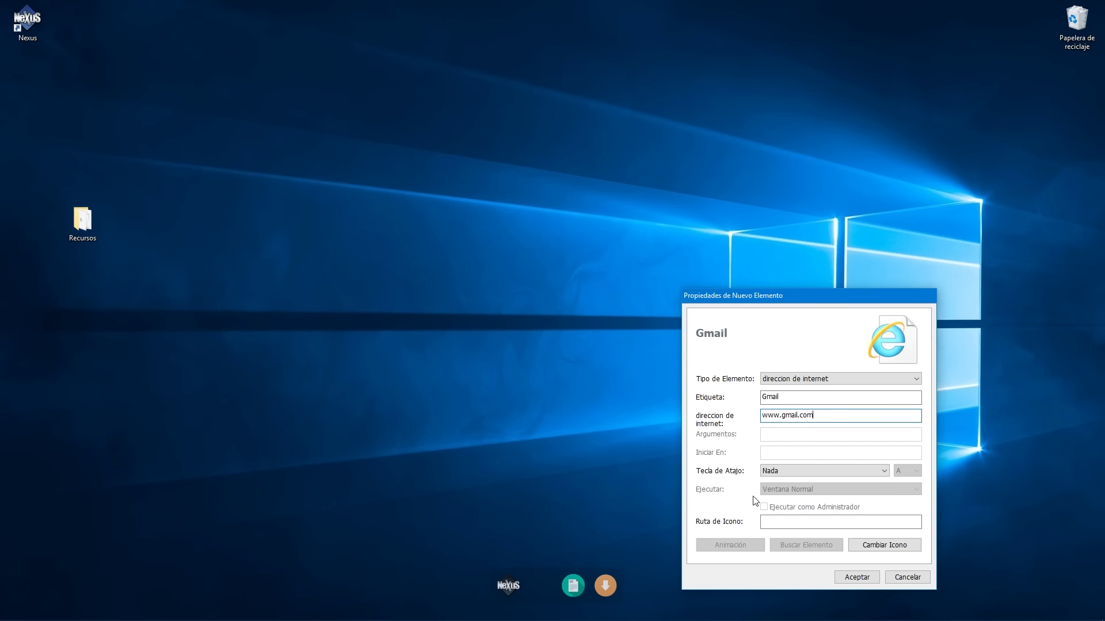
- Assign the Gmail icon from the My Icons folder and accept the Gmail element
left_click(874, 546)
left_click(798, 410)
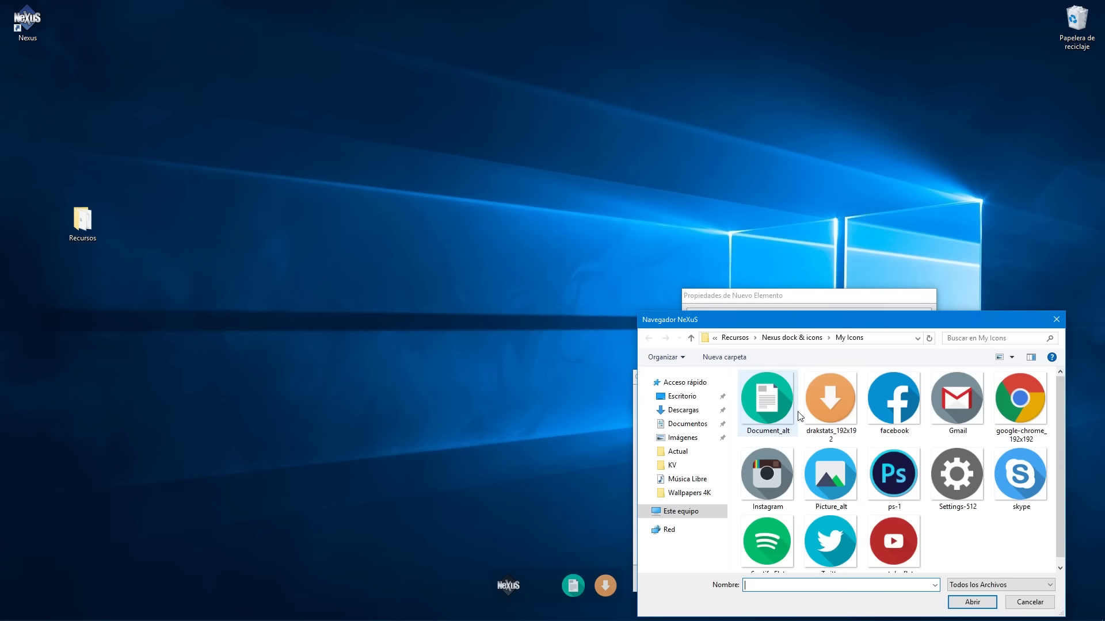
left_click(956, 403)
left_click(971, 601)
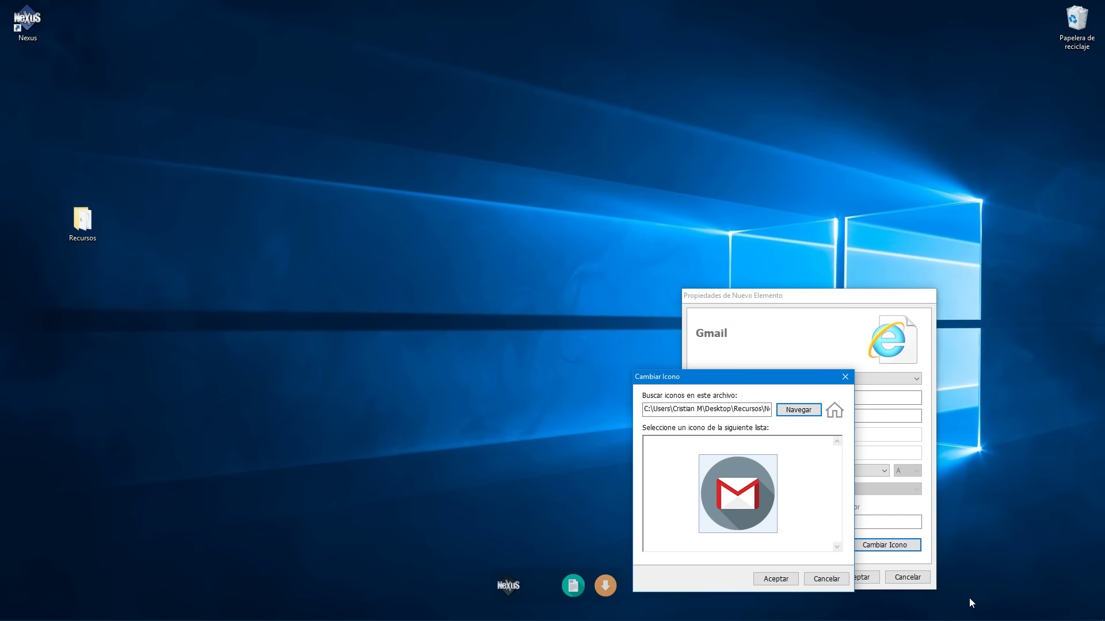
left_click(771, 580)
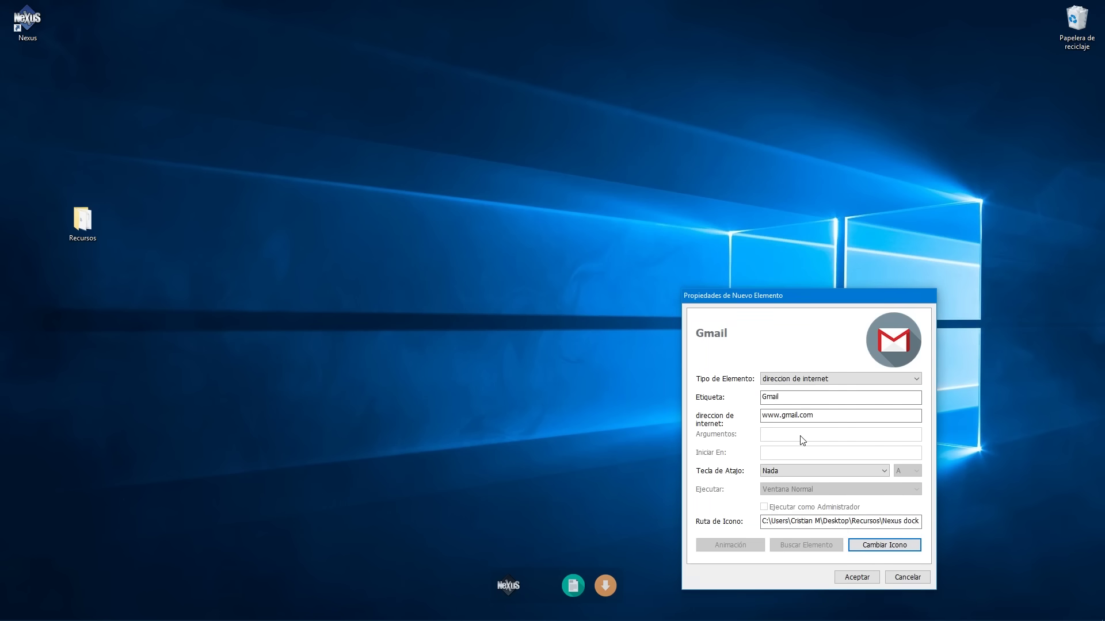
left_click(870, 579)
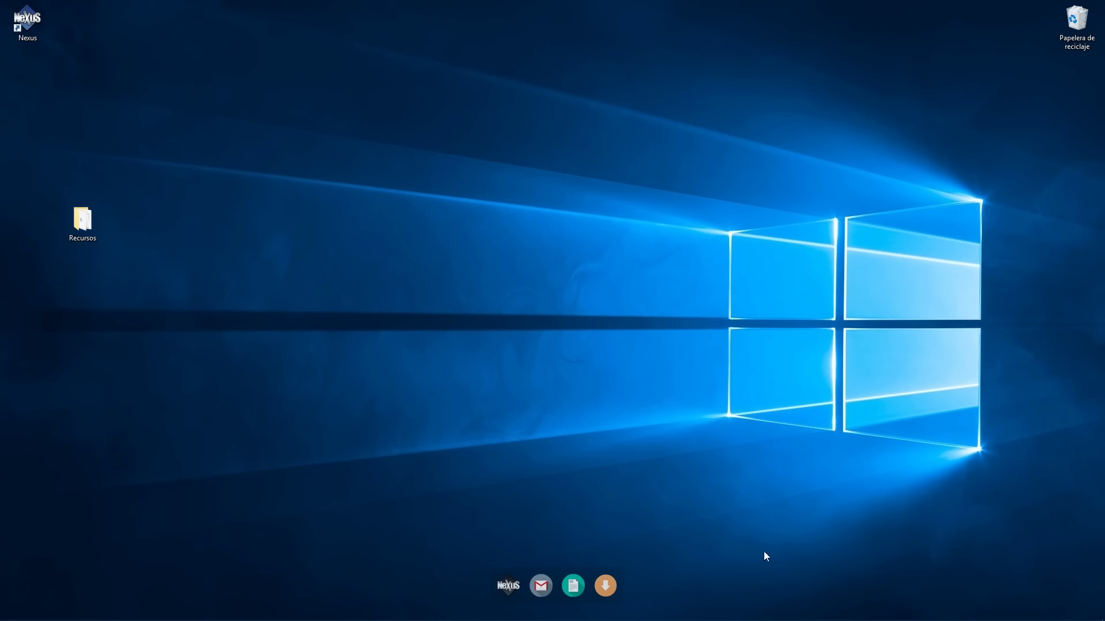
- Insert another dock element next to Gmail, choosing direccion de internet as its type
right_click(503, 573)
mouse_move(598, 429)
left_click(667, 440)
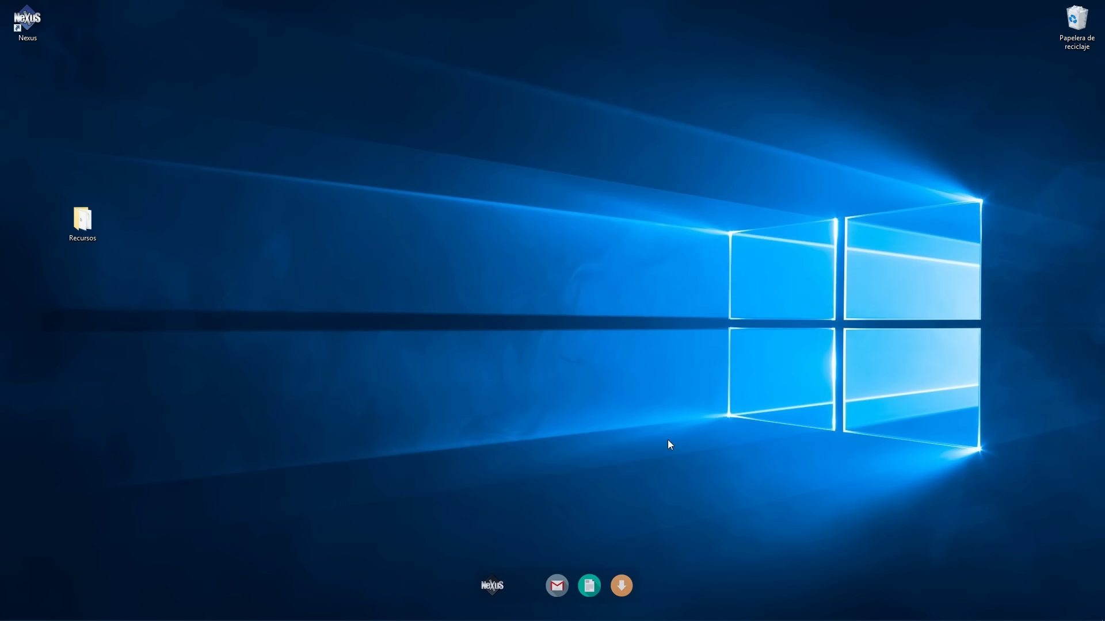
left_click(801, 381)
left_click(794, 434)
left_click(756, 397)
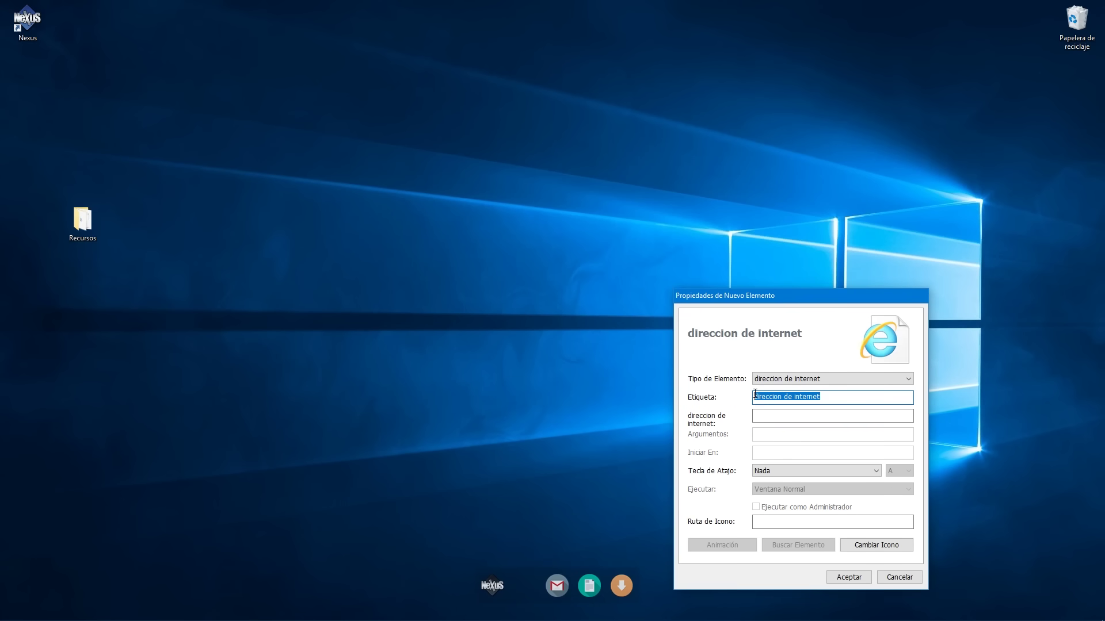
type("Facebook.co")
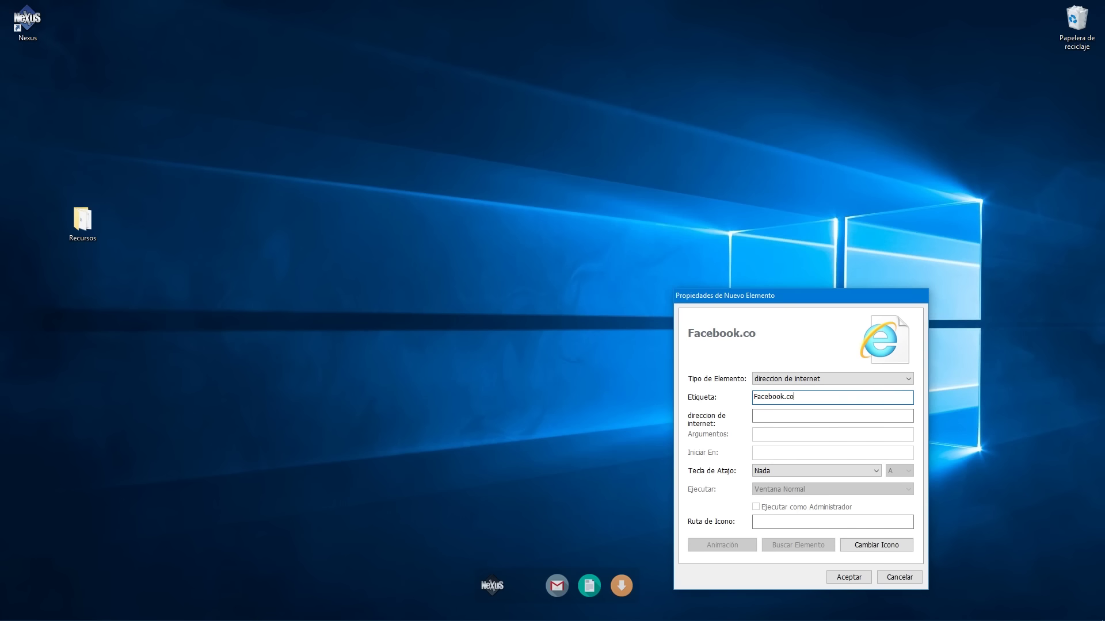
type("m")
left_click(753, 397)
type("www.")
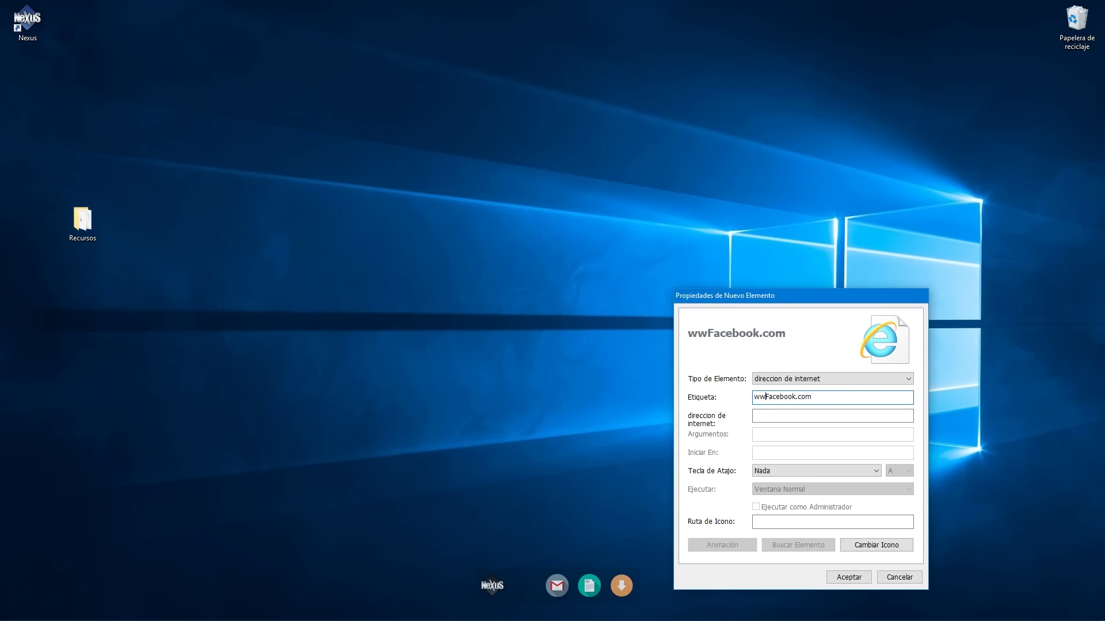
key("Delete")
type("f")
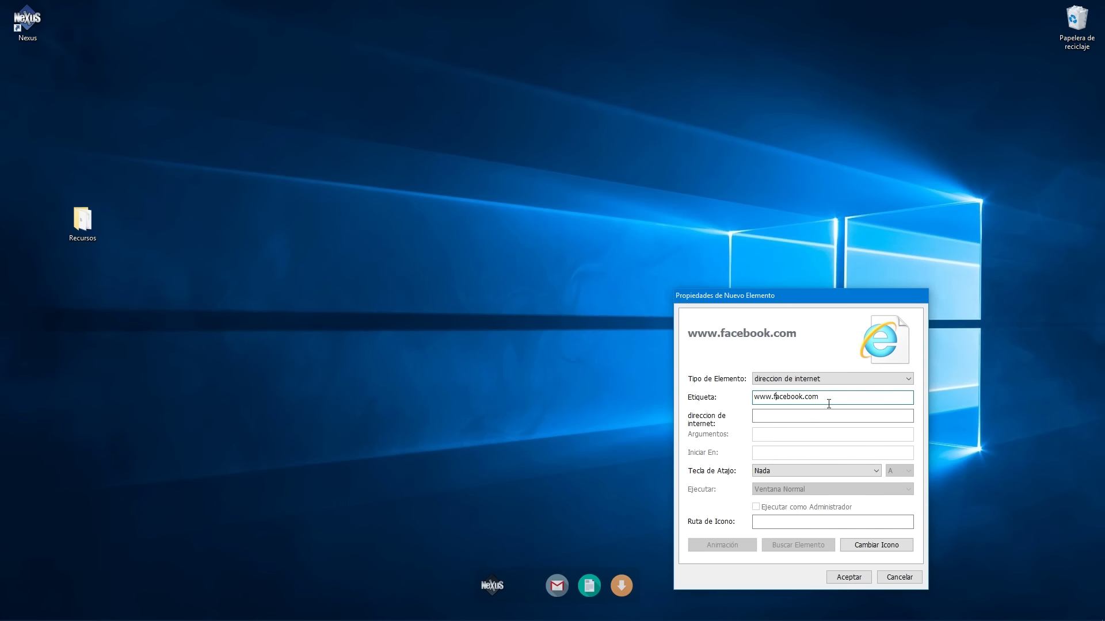
double_click(793, 397)
key("BackSpace")
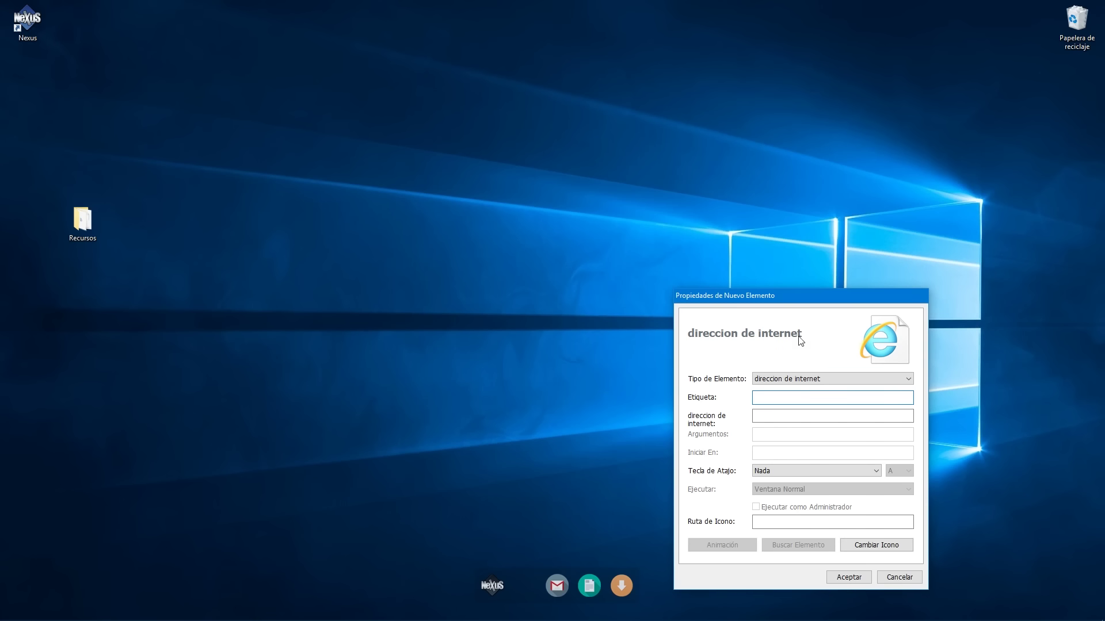
type("Facebook")
key("Tab")
type("www")
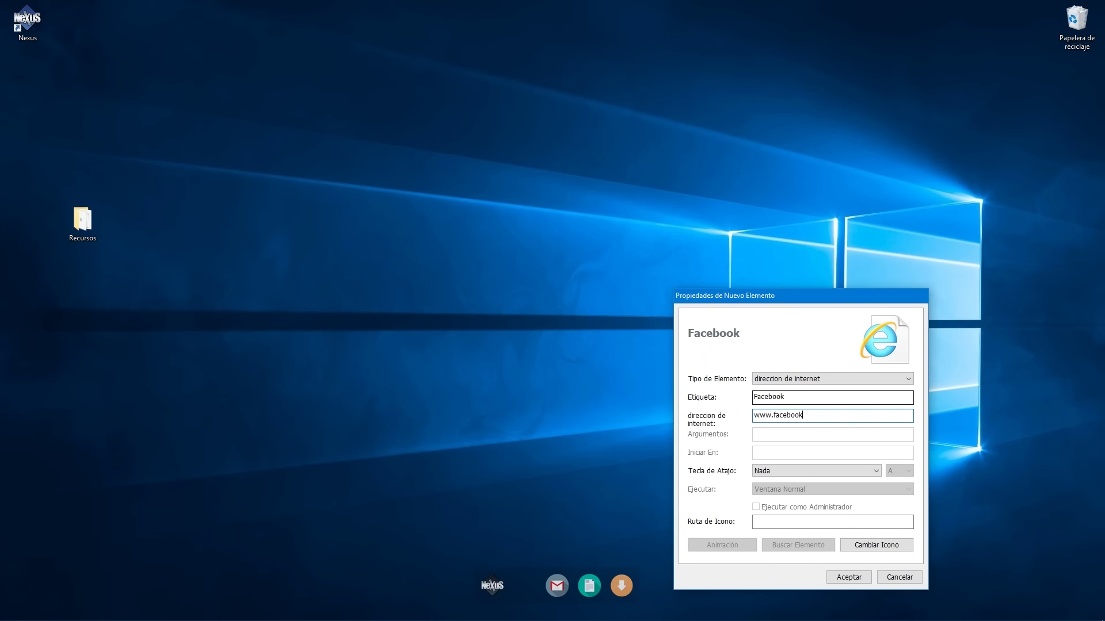
- Assign the facebook icon from the My Icons folder and accept the Facebook element
left_click(873, 546)
left_click(928, 399)
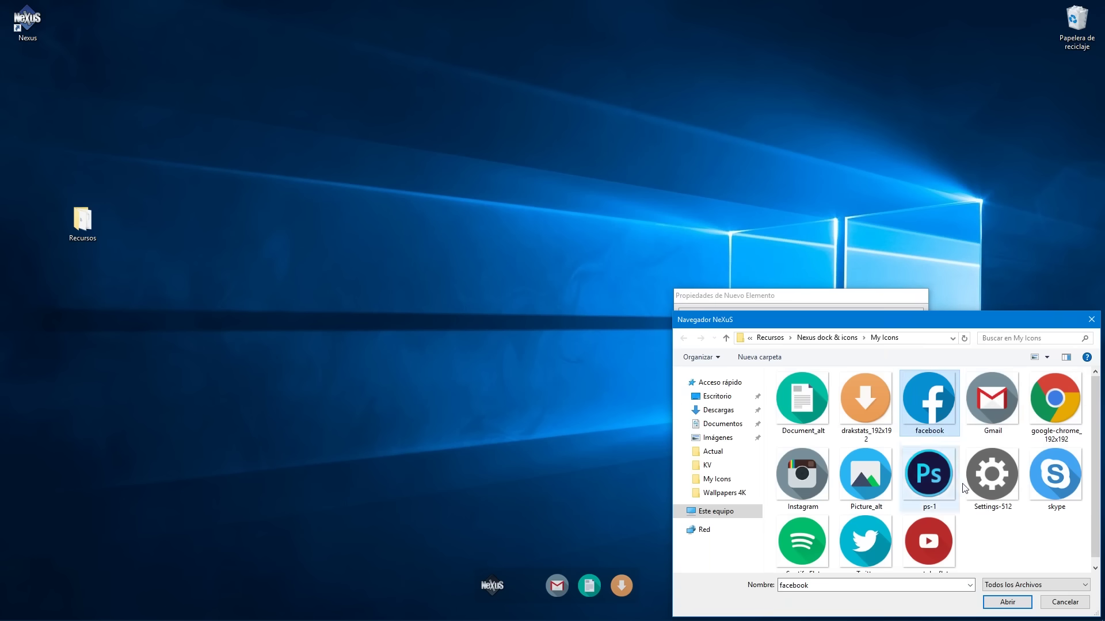
left_click(1006, 601)
left_click(1020, 581)
left_click(861, 579)
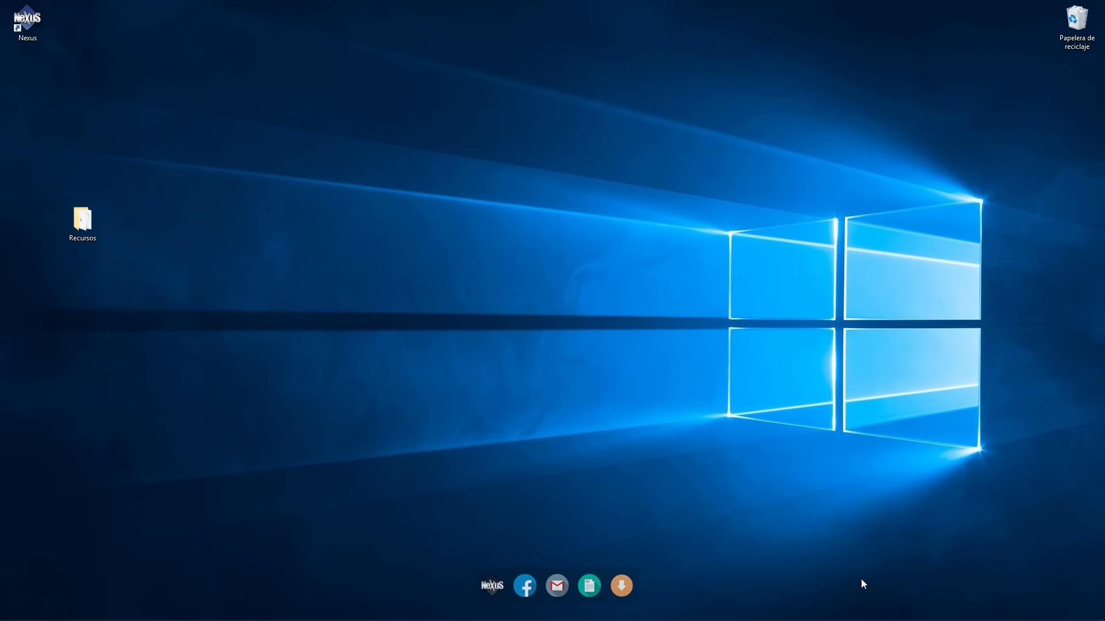
- Insert another dock element of type direccion de internet, label it Skype and fill in Skype's web address
right_click(604, 594)
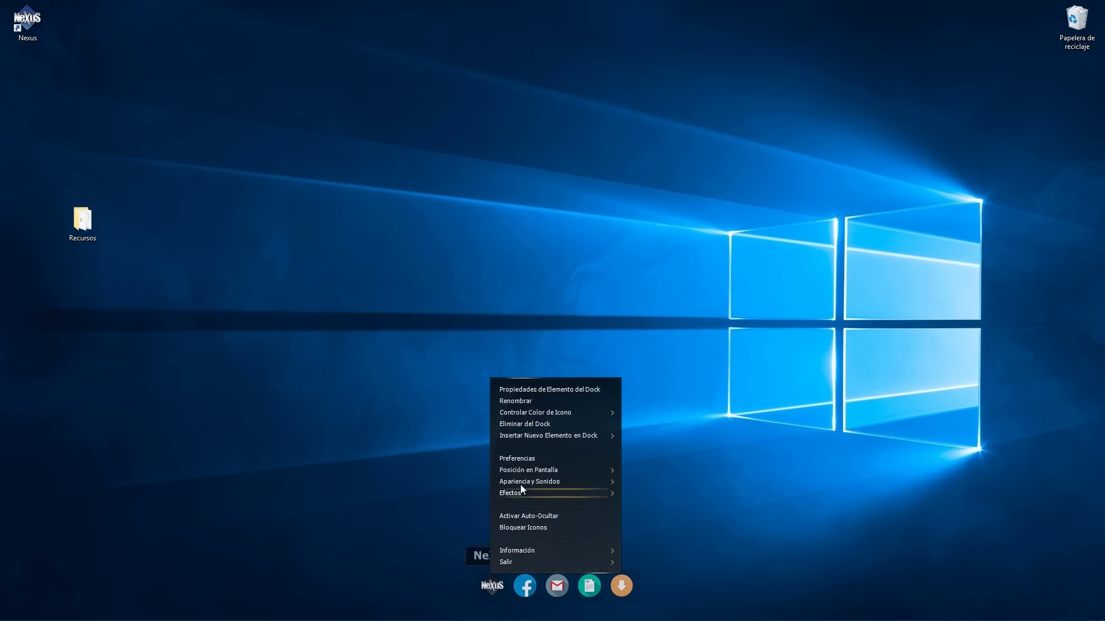
left_click(537, 439)
left_click(829, 379)
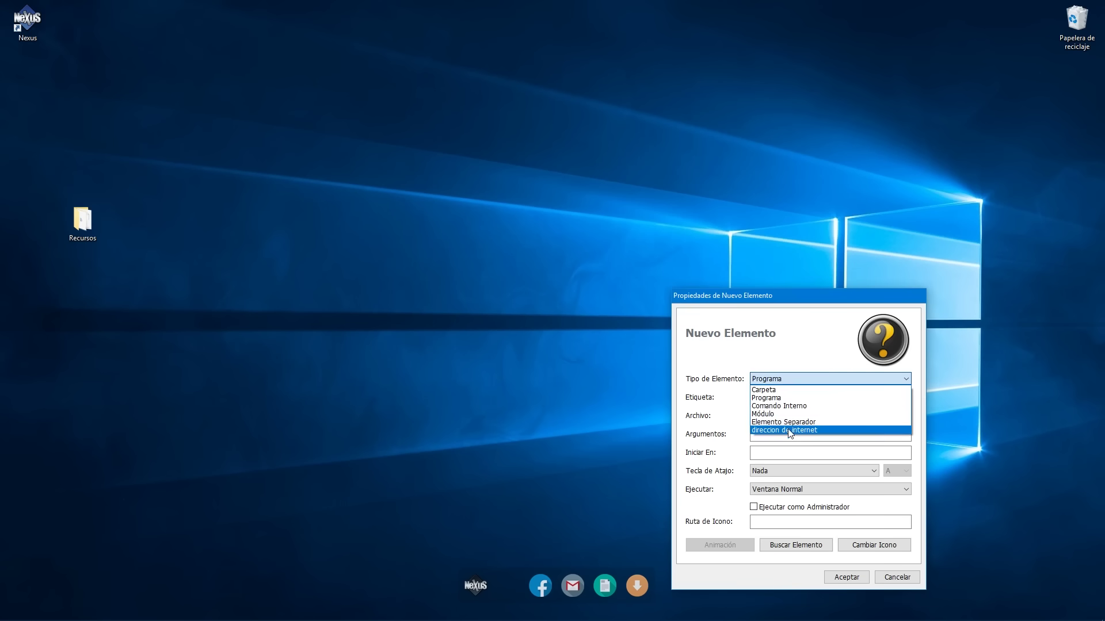
left_click(786, 432)
left_click_drag(820, 397, 737, 394)
type("Skype")
left_click(829, 415)
type("www")
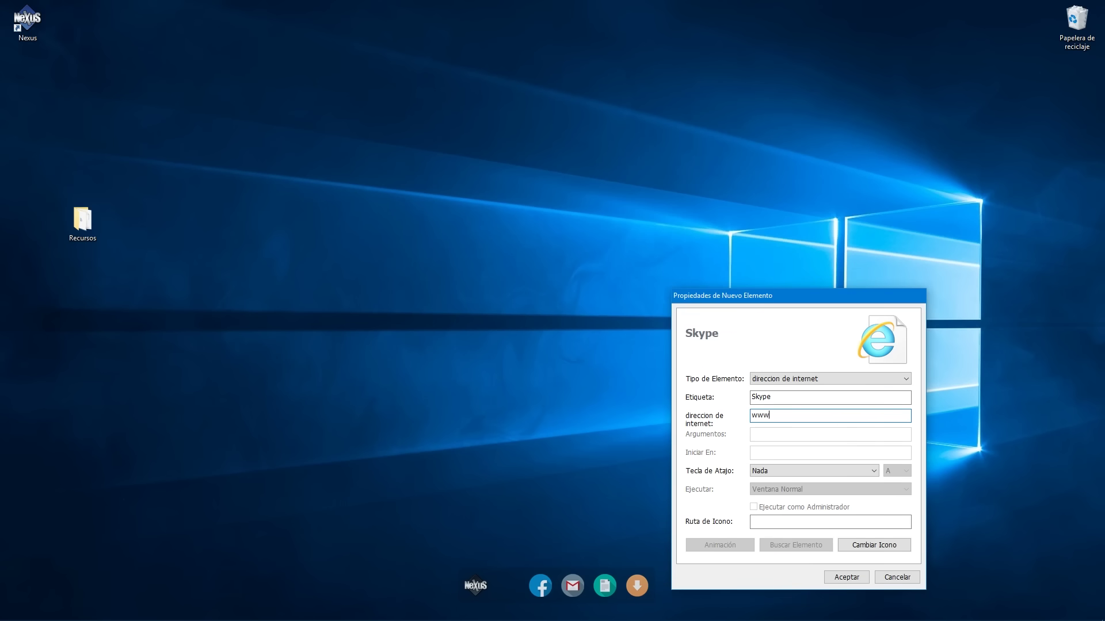
- Assign the skype icon from the My Icons folder and accept the Skype element
left_click(862, 541)
left_click(801, 410)
left_click(1020, 475)
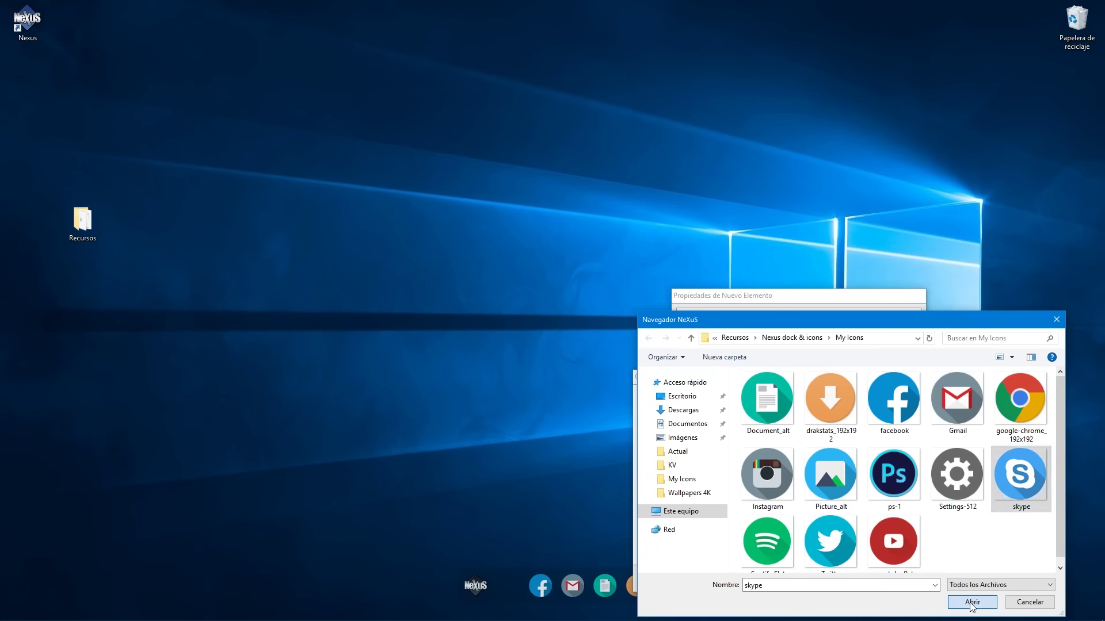
left_click(972, 602)
left_click(785, 575)
left_click(846, 577)
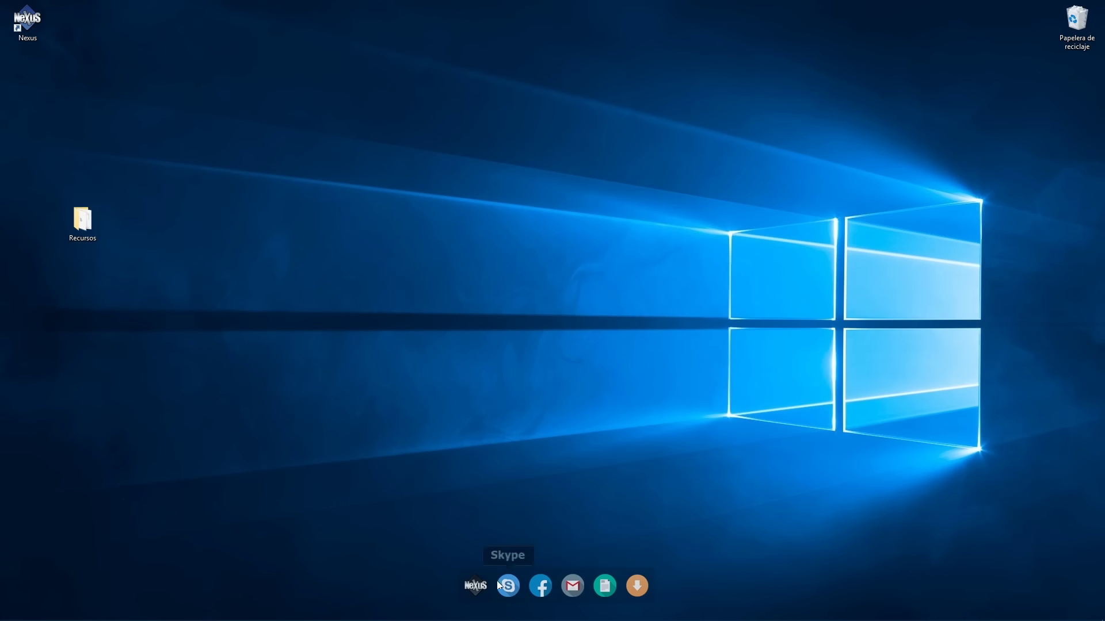
- Insert a new dock element of type direccion de internet, label it Youtube and fill in YouTube's web address
right_click(507, 585)
mouse_move(523, 442)
left_click(634, 440)
left_click(978, 351)
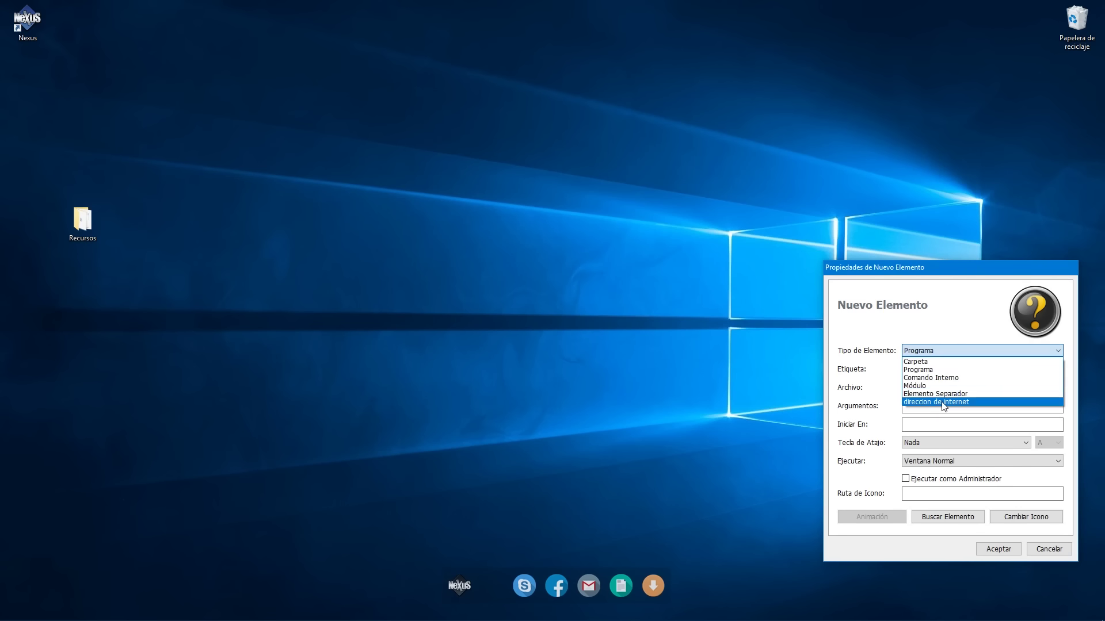
left_click(932, 397)
type("Youtube")
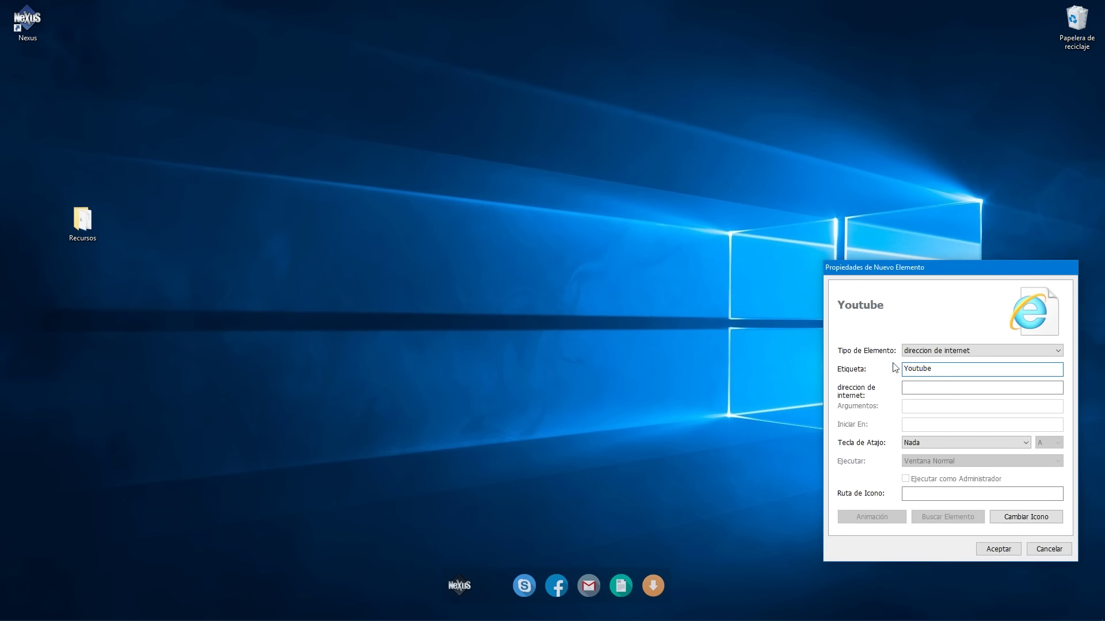
left_click(931, 386)
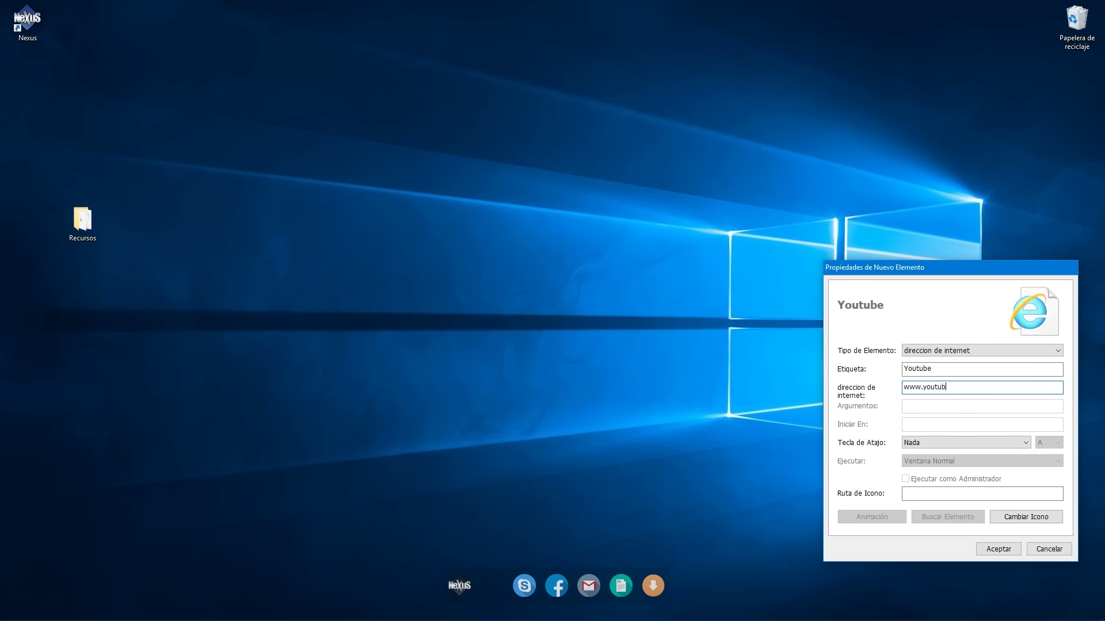
- Assign the red YouTube icon from the My Icons folder and accept the Youtube element
left_click(1025, 516)
left_click(957, 408)
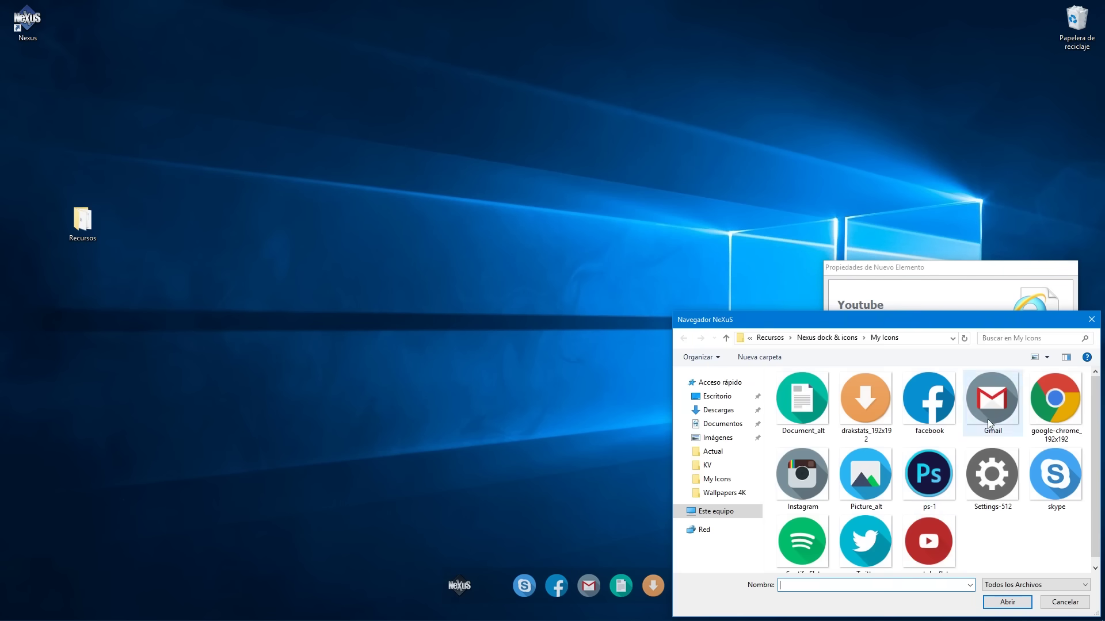
left_click(927, 535)
left_click(1003, 599)
left_click(907, 579)
left_click(998, 549)
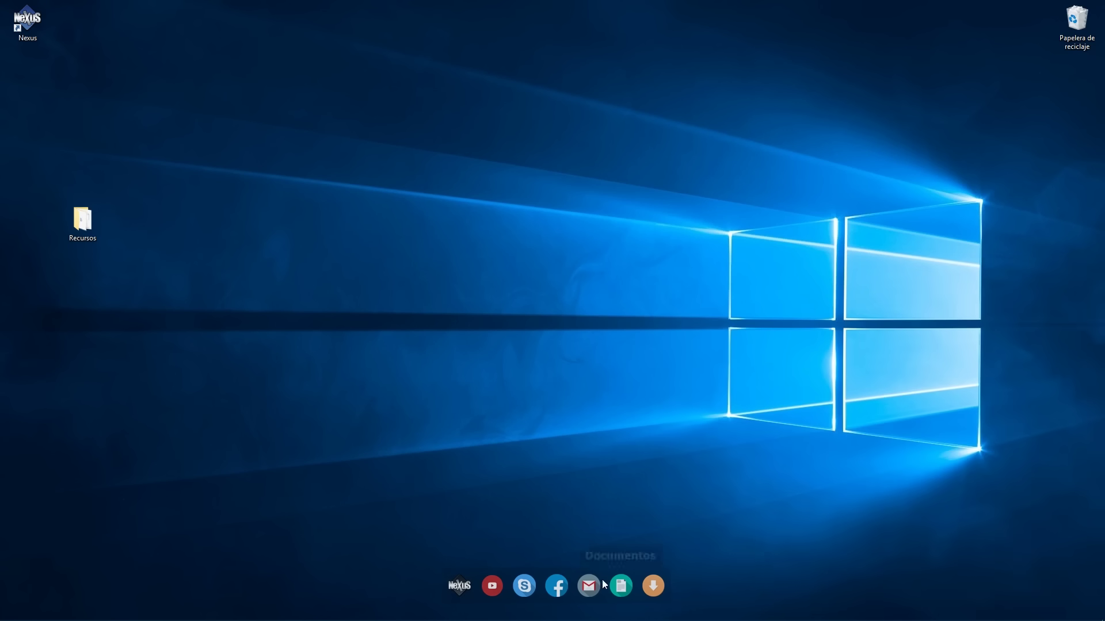
- Insert a new dock element of type Carpeta and label it Imagenes
right_click(461, 585)
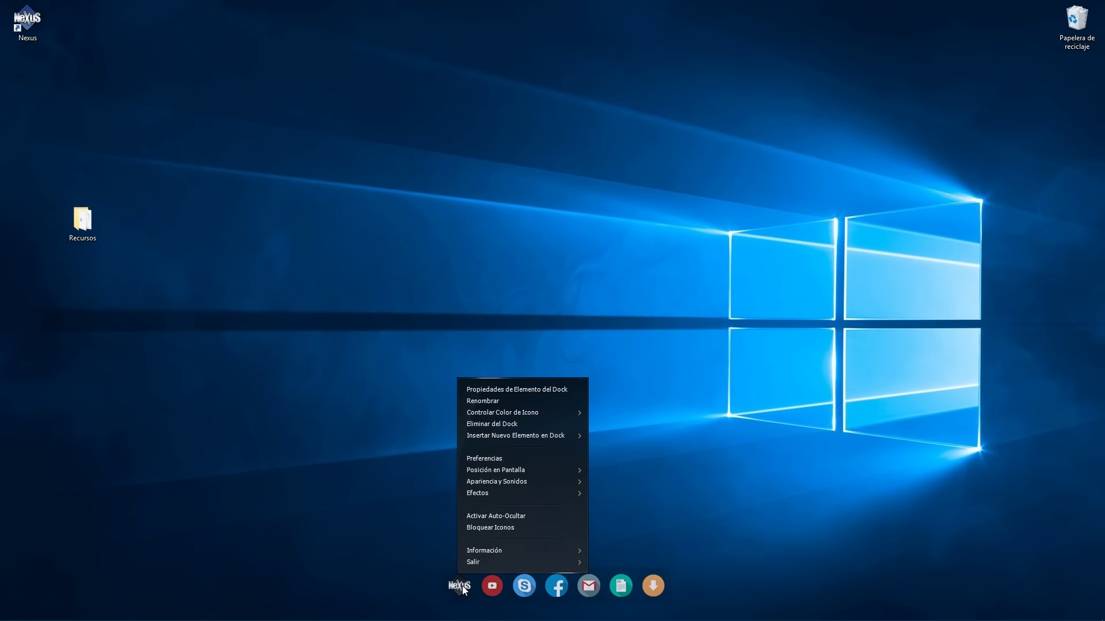
mouse_move(545, 434)
left_click(610, 370)
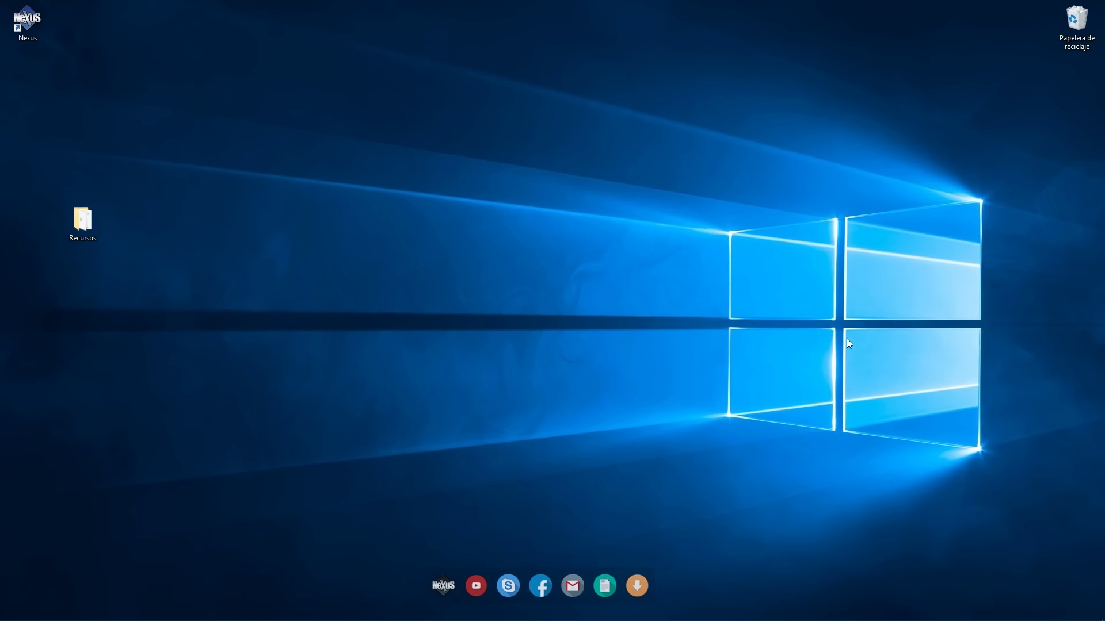
left_click(952, 284)
left_click(955, 294)
left_click_drag(961, 190, 784, 215)
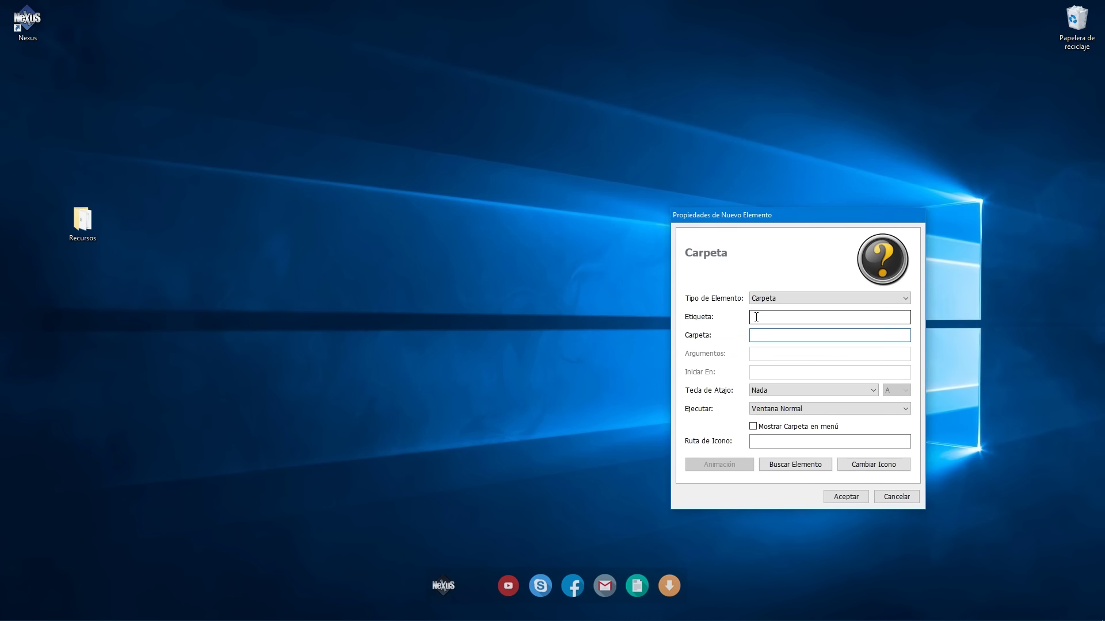
type("Imagenes")
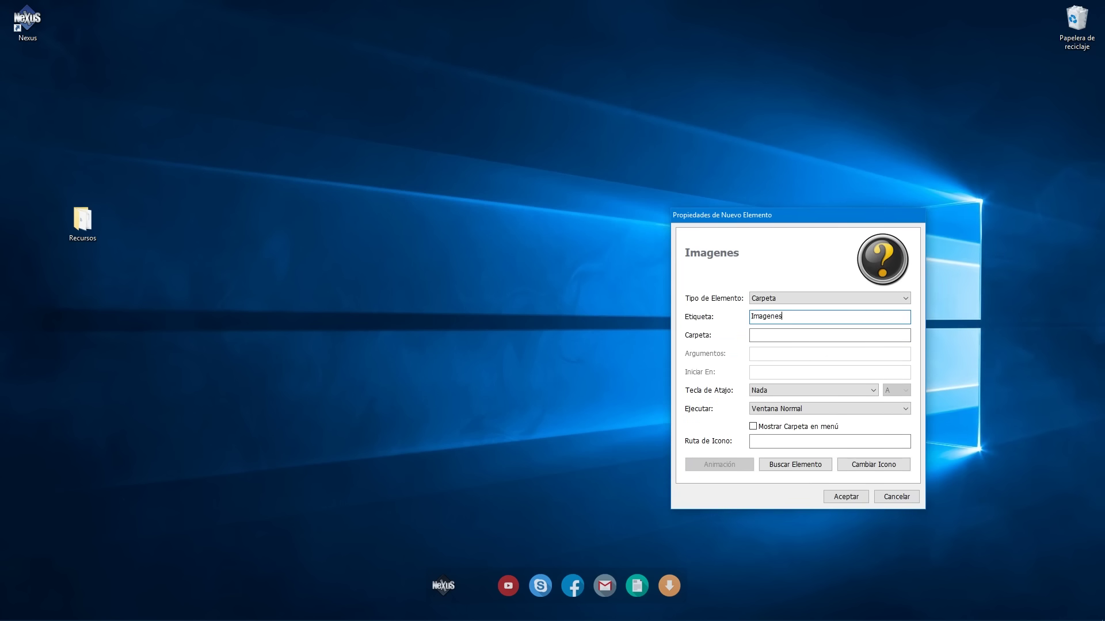
- Copy the path of the Imágenes folder from the location shown in its folder properties
left_click(786, 335)
double_click(82, 220)
left_click(303, 284)
right_click(303, 284)
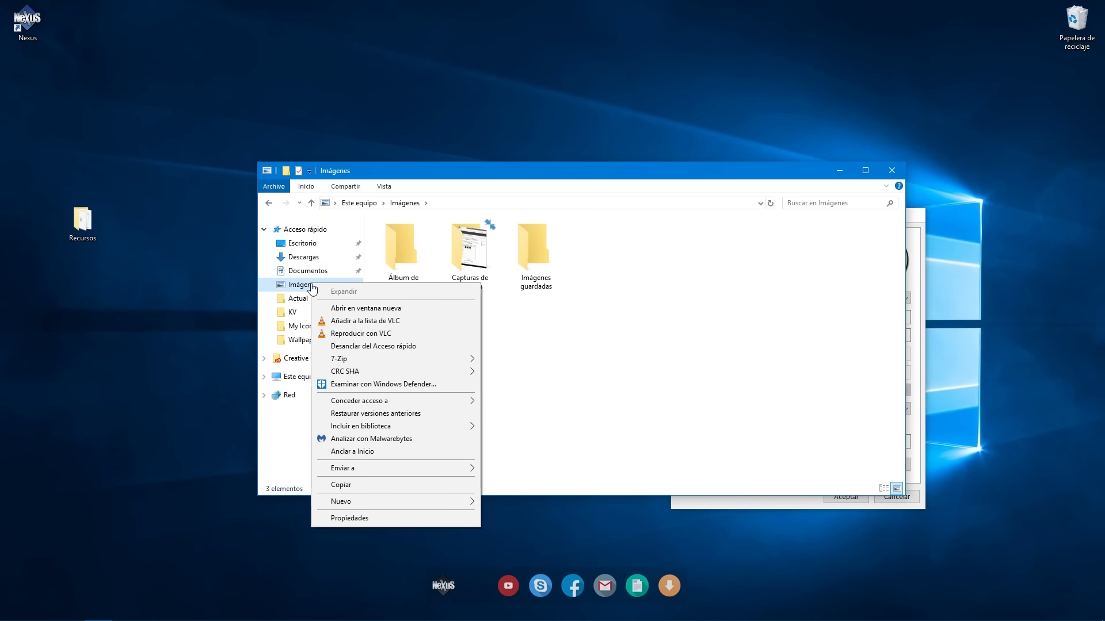
left_click(331, 520)
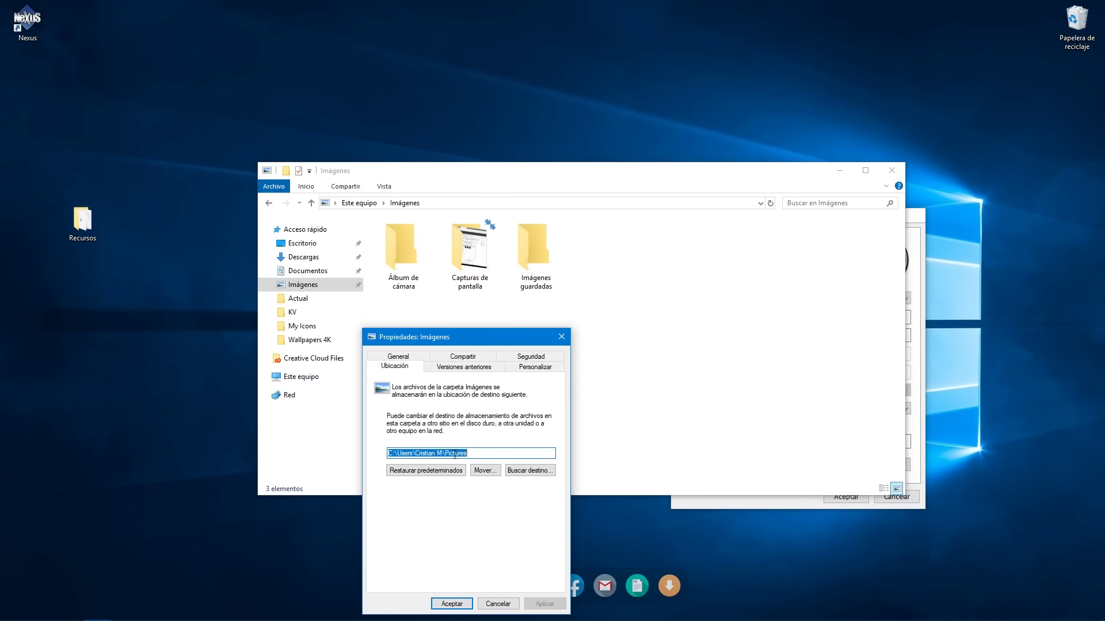
right_click(455, 454)
left_click(477, 492)
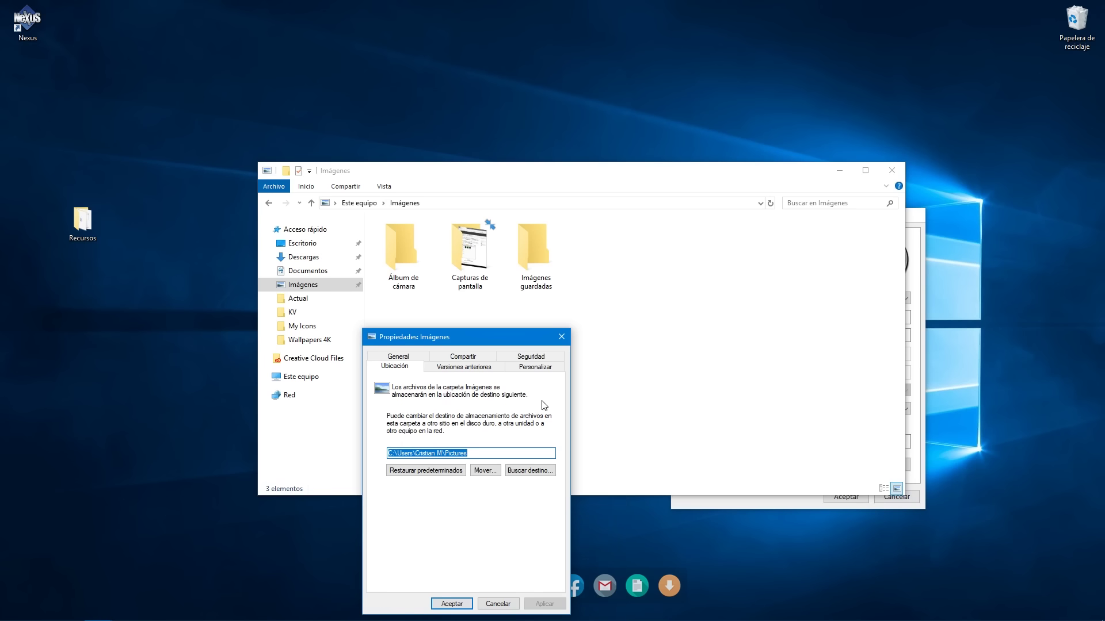
- Close the folder properties and Explorer window, and paste the copied Pictures path as the Imagenes element's folder
left_click(561, 338)
left_click(891, 170)
right_click(777, 335)
left_click(782, 382)
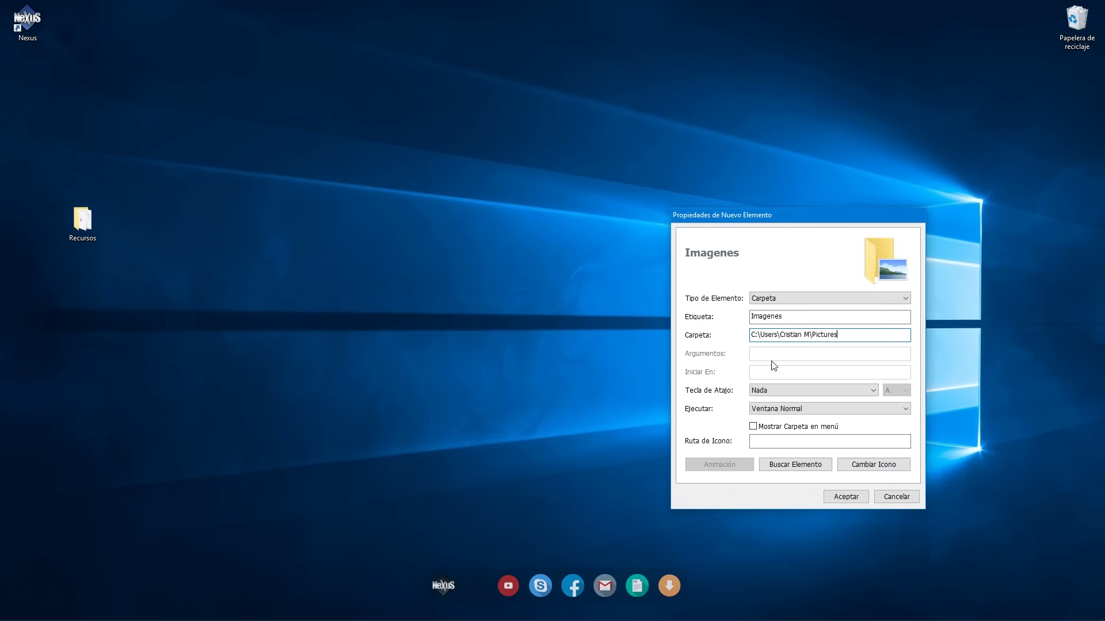
- Assign the Picture_alt icon from the My Icons folder and accept the Imagenes element
left_click(870, 466)
left_click(1042, 398)
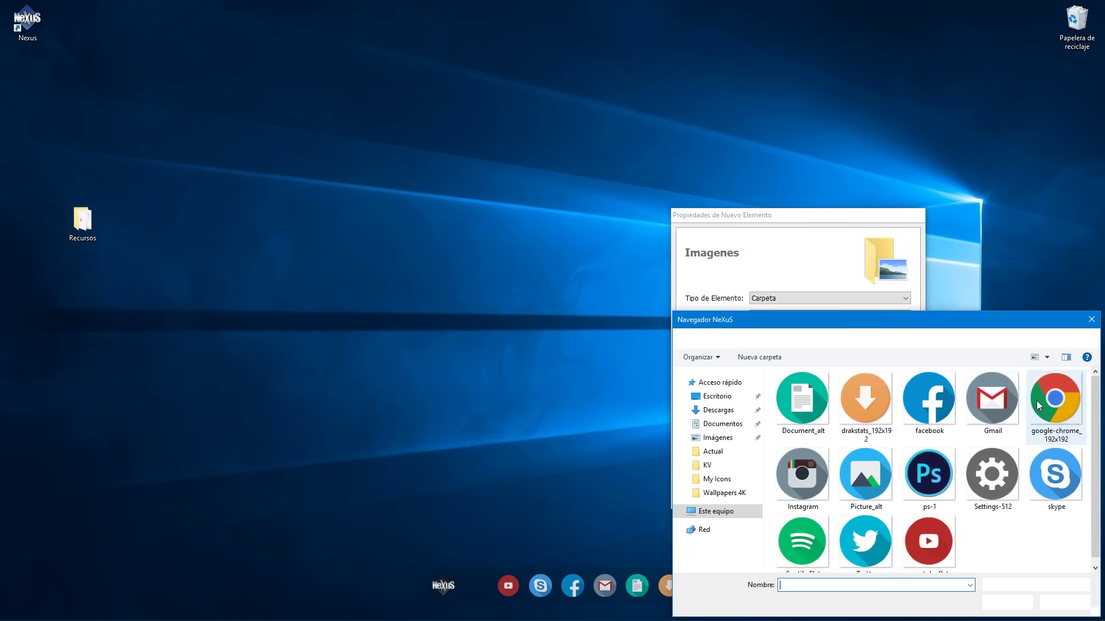
double_click(866, 473)
key("Return")
left_click(850, 501)
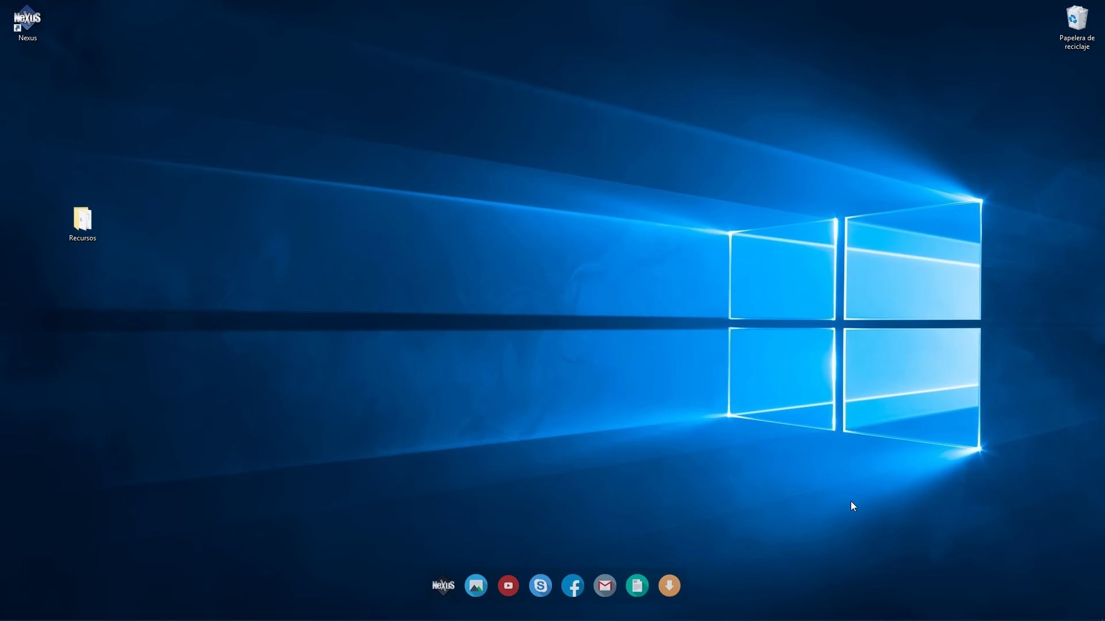
- Insert a new dock element of type Programa, label it Chrome and set its file to chrome.exe
right_click(501, 570)
mouse_move(535, 430)
left_click(595, 441)
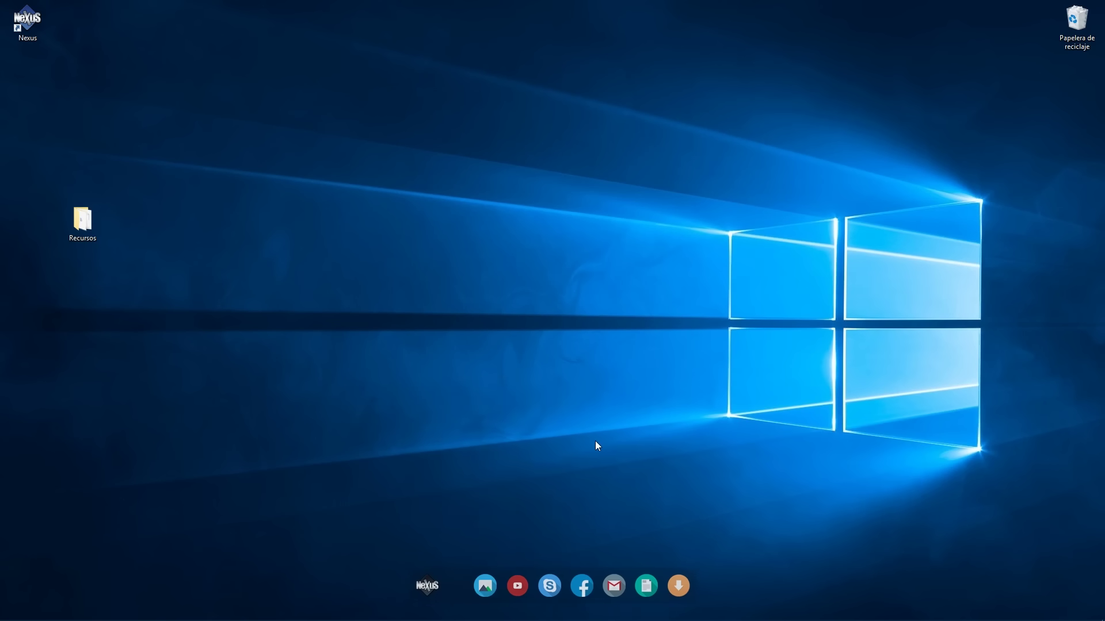
key("Tab")
key("BackSpace")
type("Chrome")
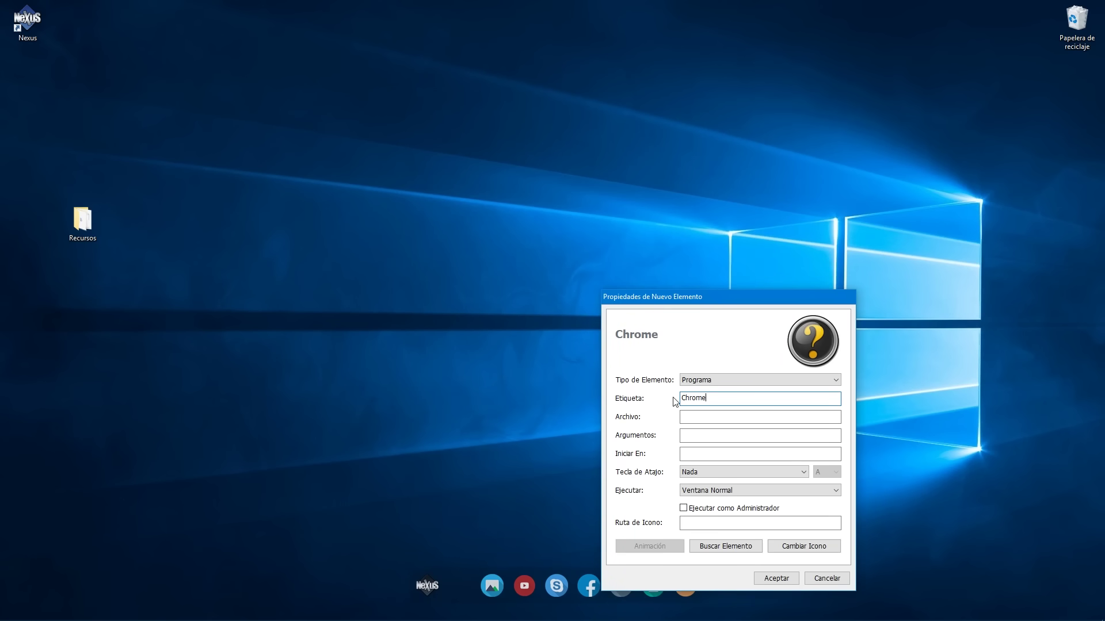
key("Tab")
type("chr")
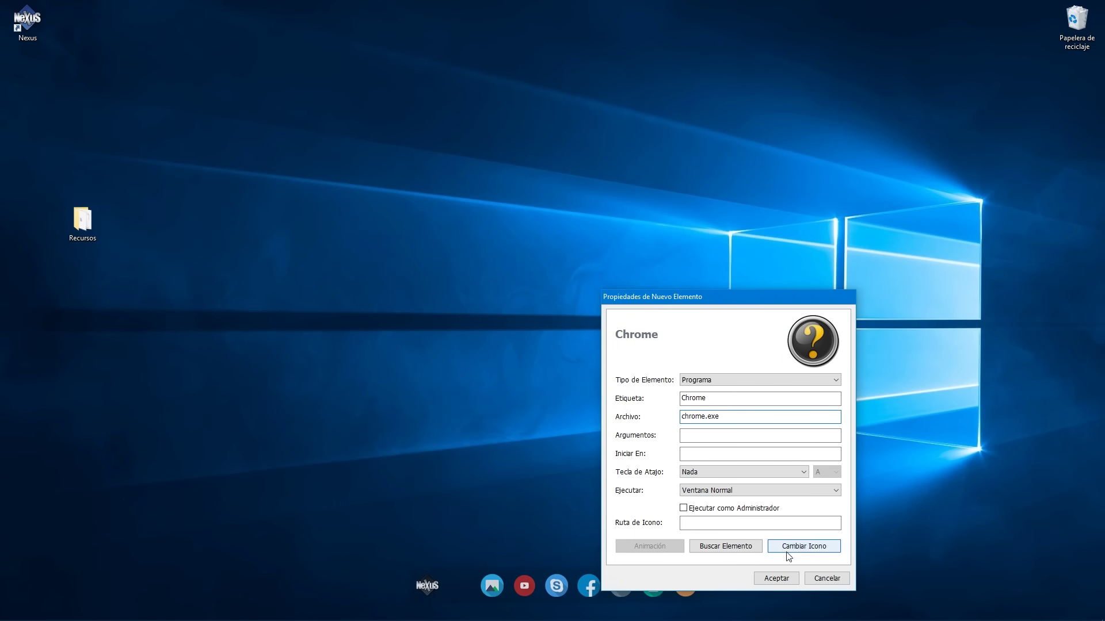
- Assign the google-chrome_192x192 icon from the My Icons folder and accept the Chrome element
left_click(802, 547)
left_click(971, 410)
left_click(1054, 399)
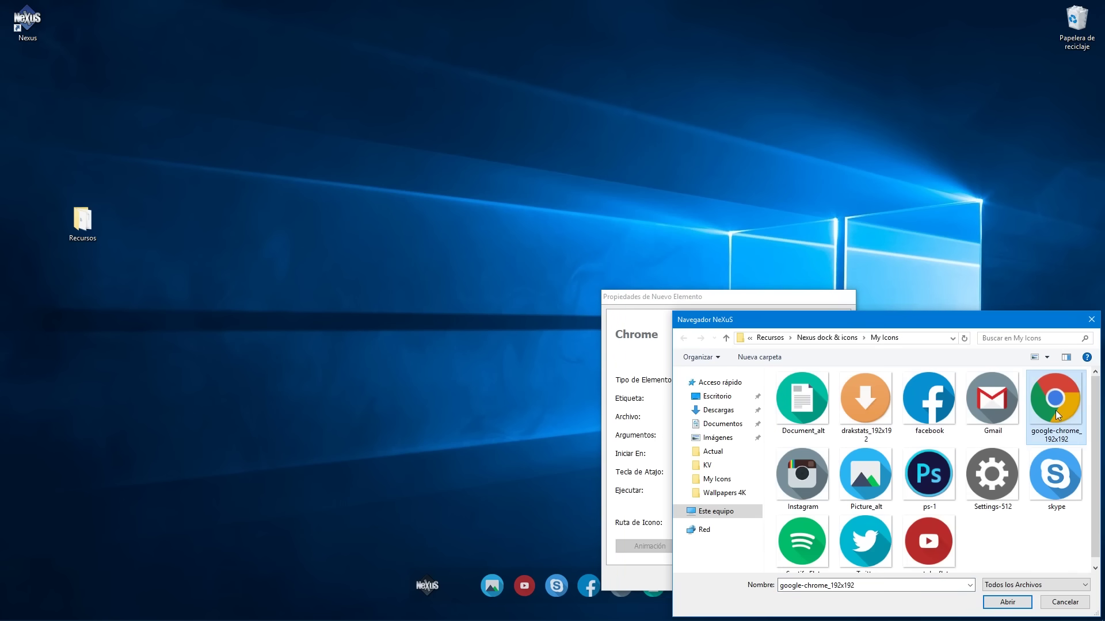
left_click(1004, 599)
left_click(948, 579)
left_click(789, 580)
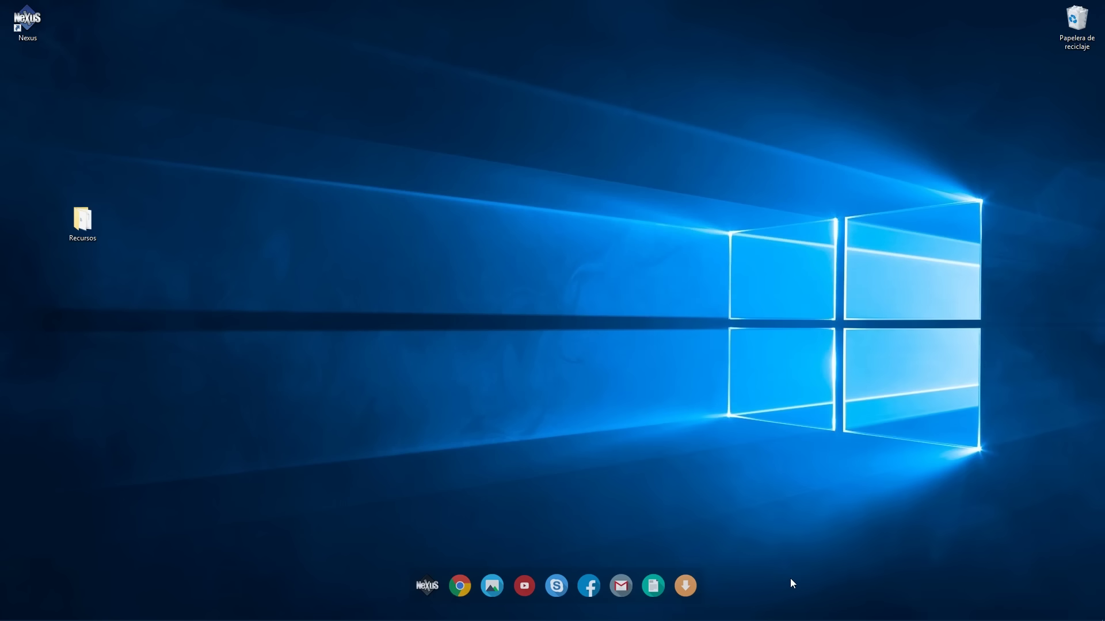
- Insert another Programa element in the dock, label it Photoshop and set its file to photoshop.exe
right_click(460, 581)
mouse_move(518, 505)
left_click(620, 509)
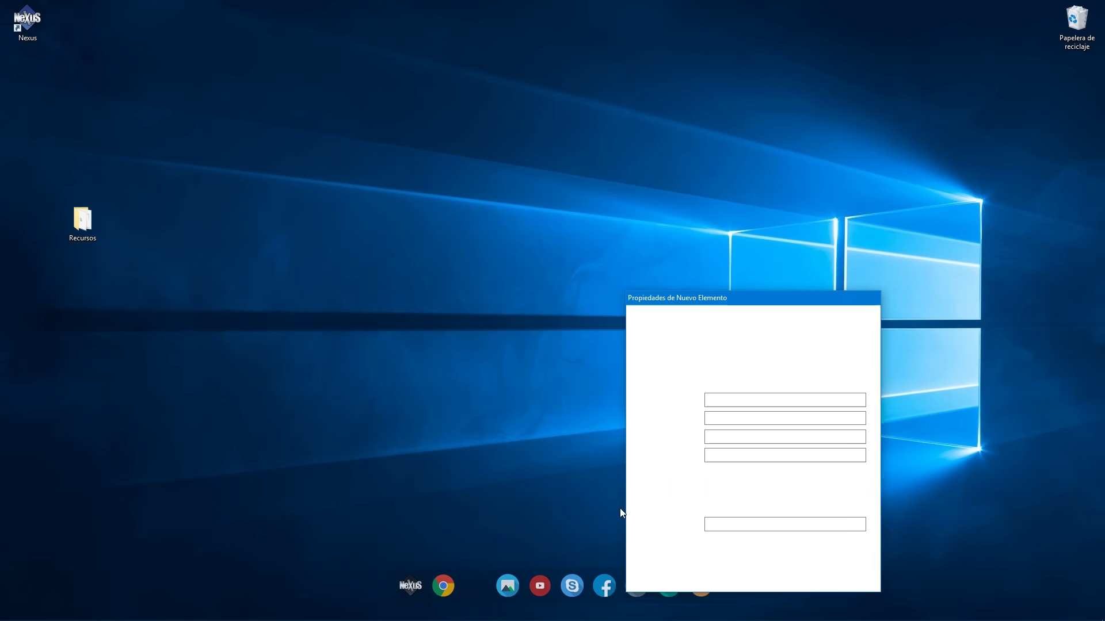
key("Tab")
type("Photoshop")
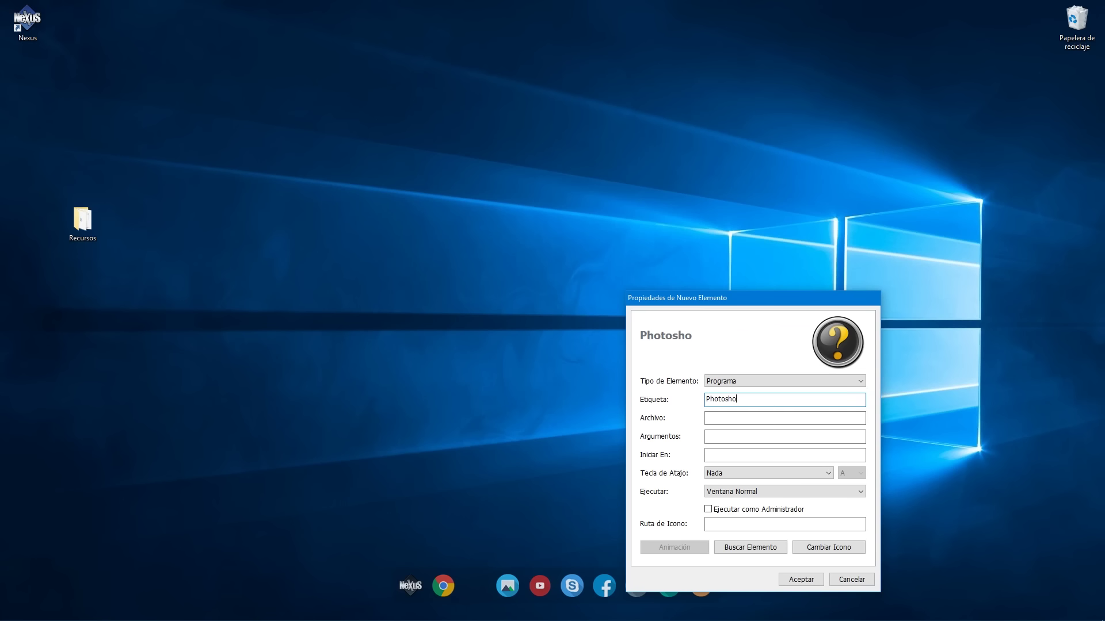
key("Tab")
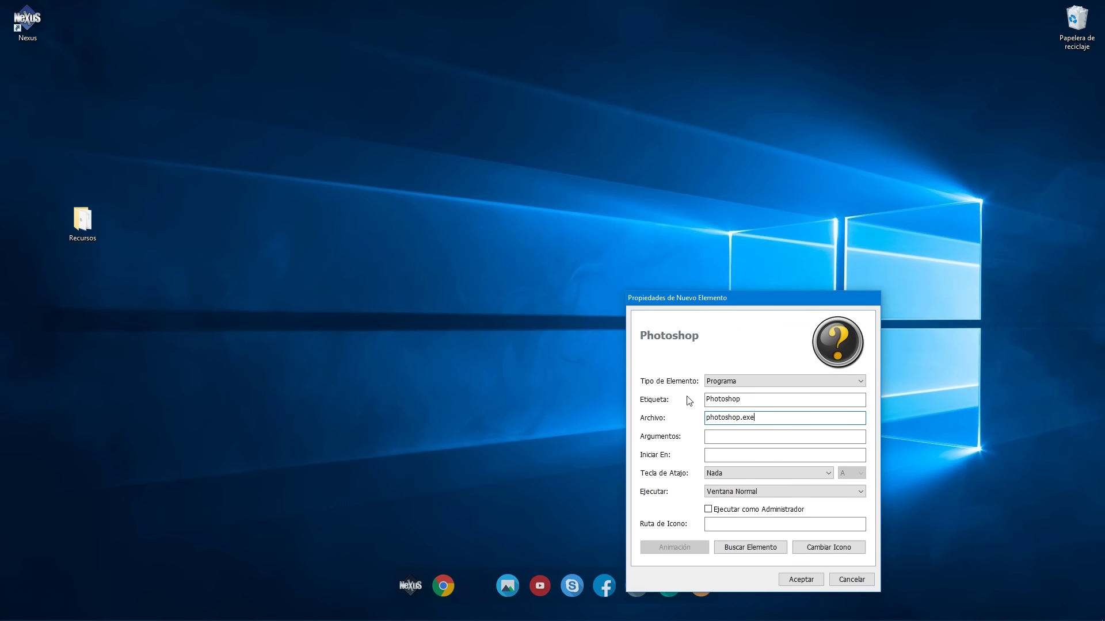
type("photoshop.exe")
- Assign the ps-1 icon from the My Icons folder and accept the Photoshop element
left_click(829, 547)
left_click(989, 419)
left_click(929, 475)
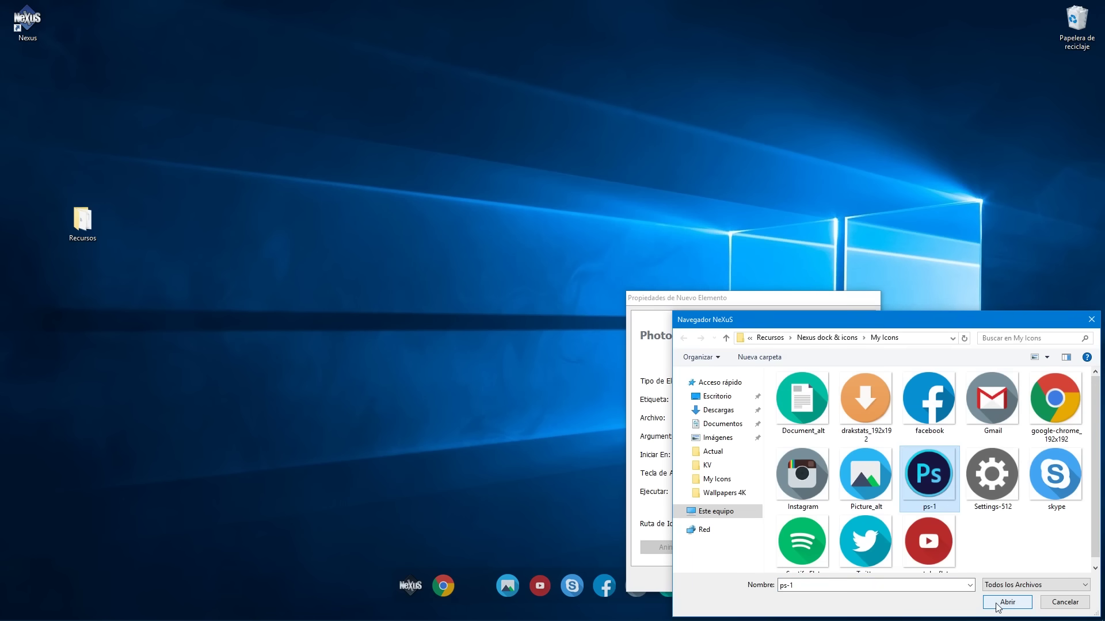
left_click(997, 605)
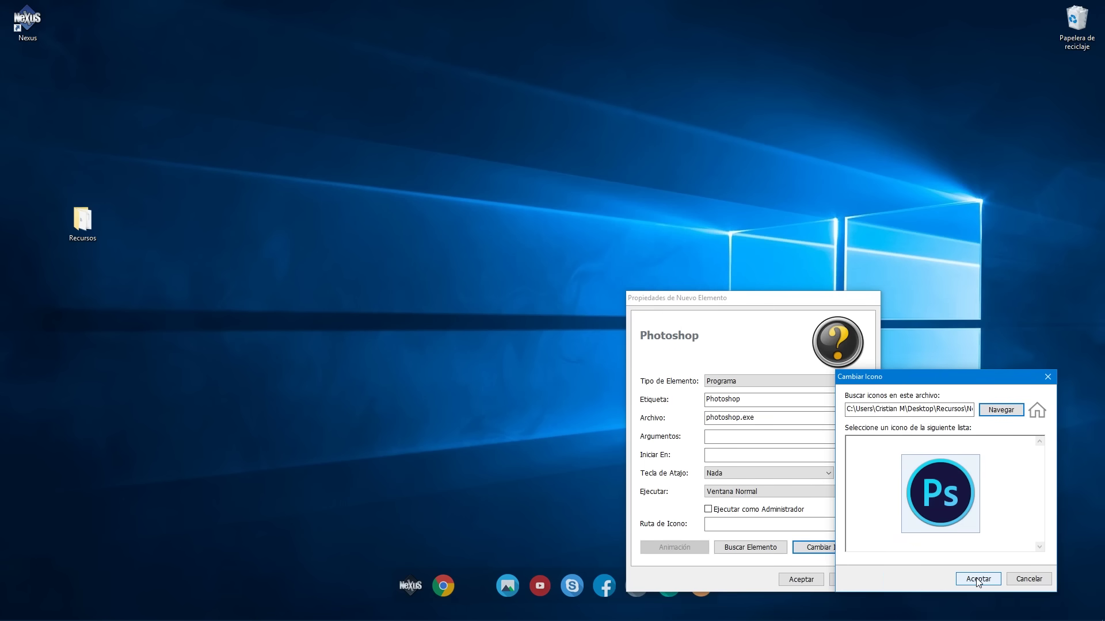
left_click(978, 579)
left_click(801, 579)
- Insert another Programa element in the dock, label it Spotify and link it to the Spotify shortcut in the Descargas folder
right_click(409, 577)
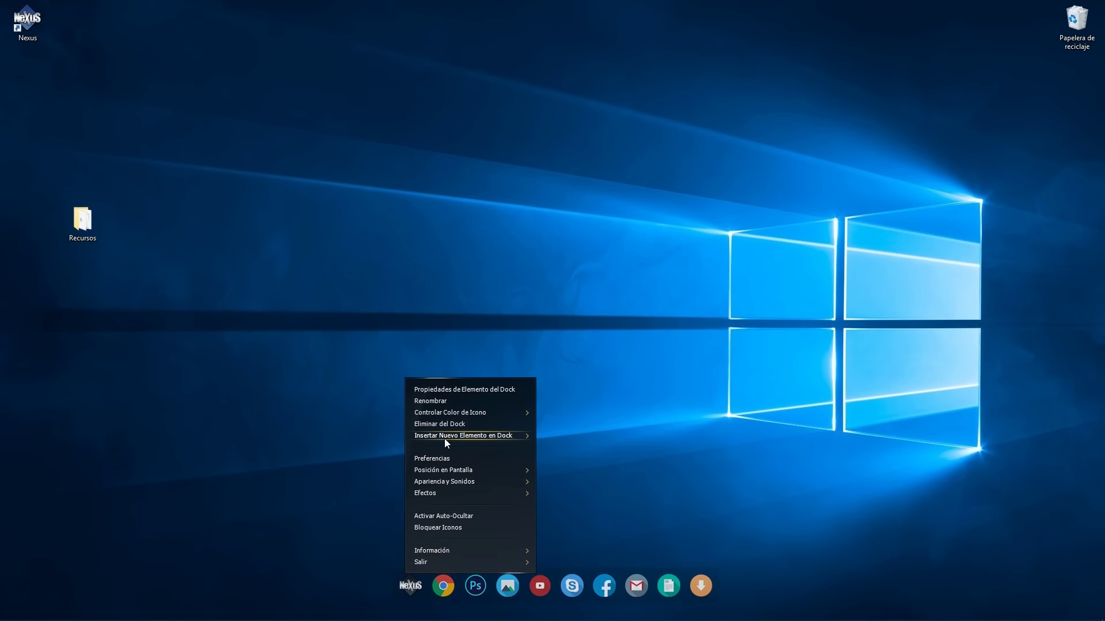
mouse_move(446, 441)
left_click(578, 441)
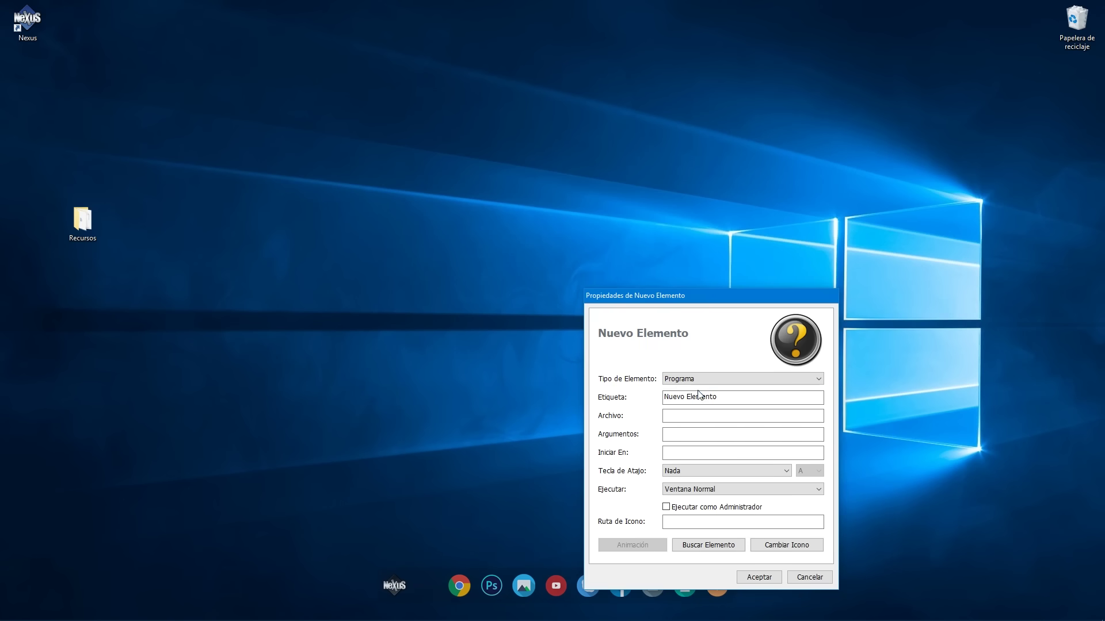
left_click_drag(719, 397, 660, 397)
type("Spotify")
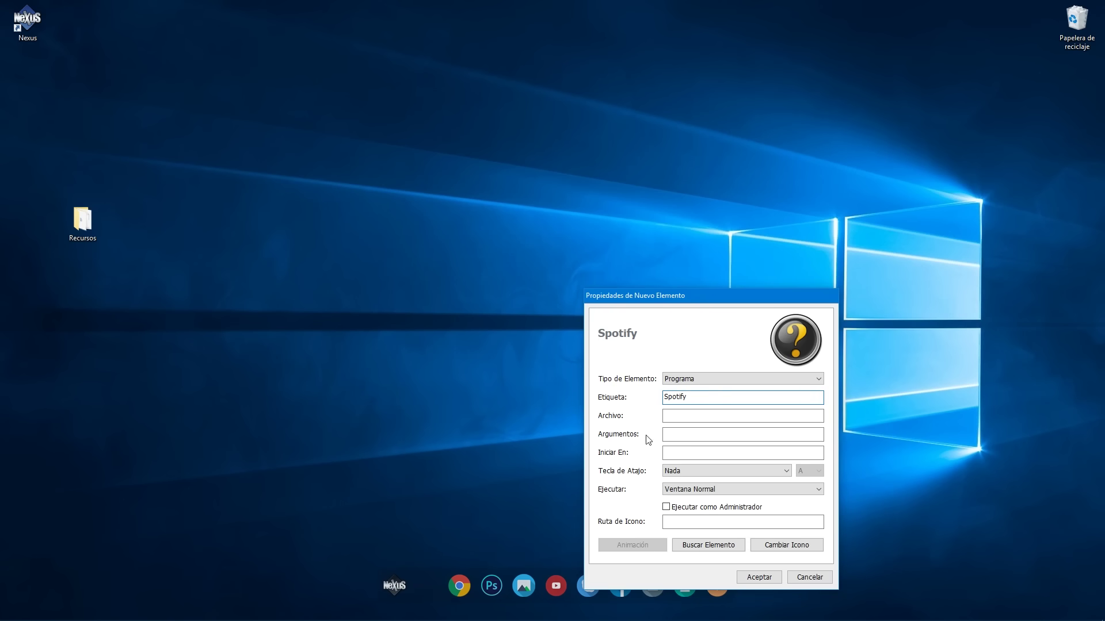
left_click(709, 544)
left_click(634, 402)
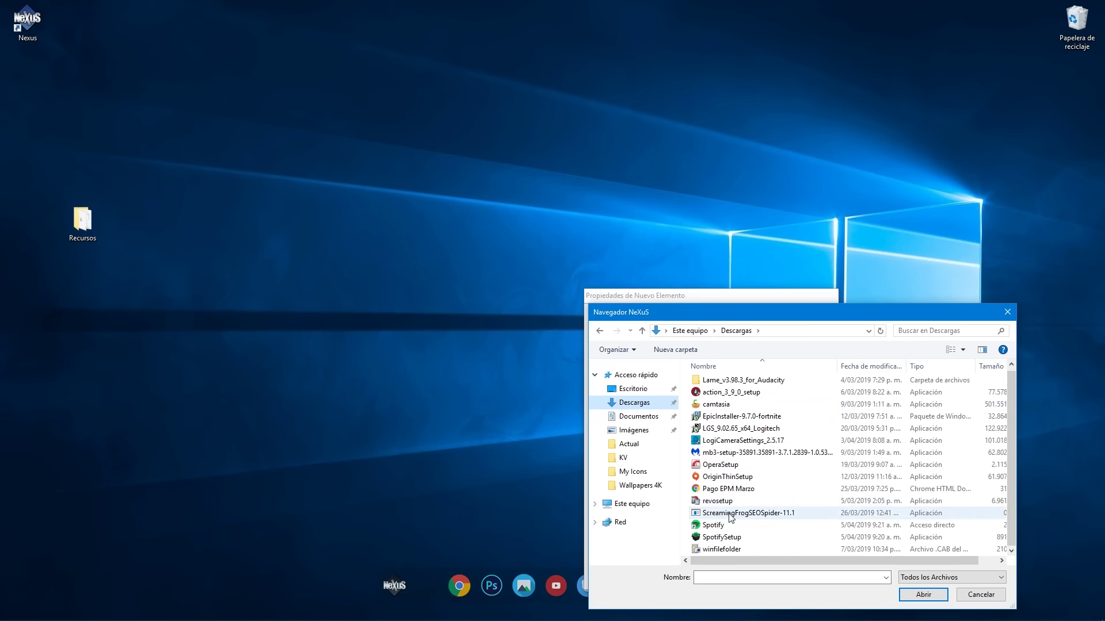
left_click(930, 527)
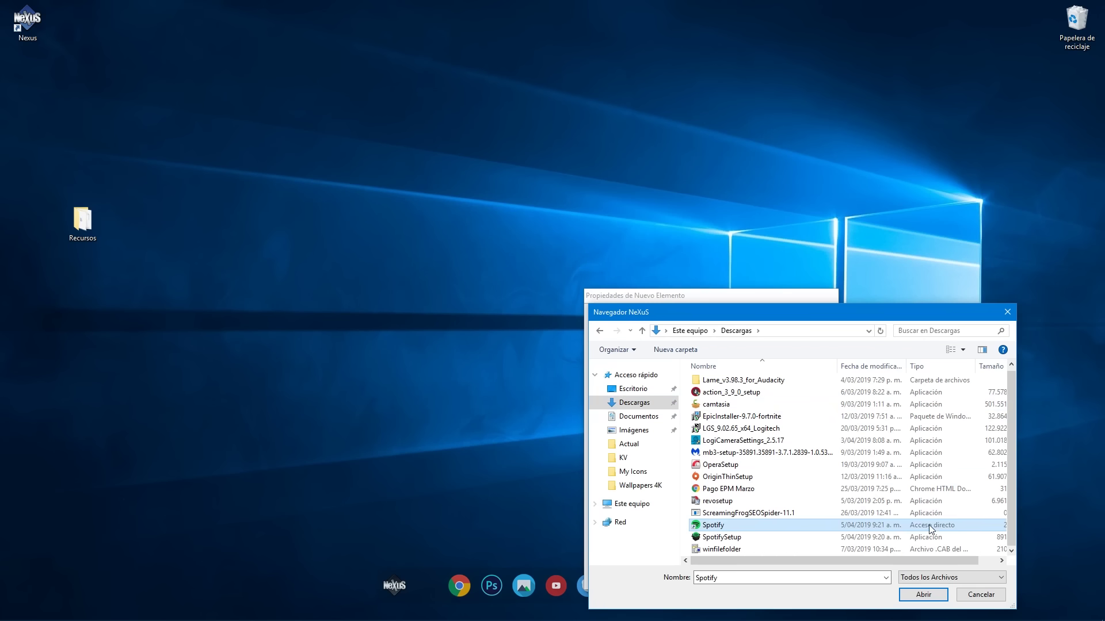
left_click(930, 594)
- Assign the green Spotify icon from the My Icons folder and accept the Spotify element
left_click(793, 547)
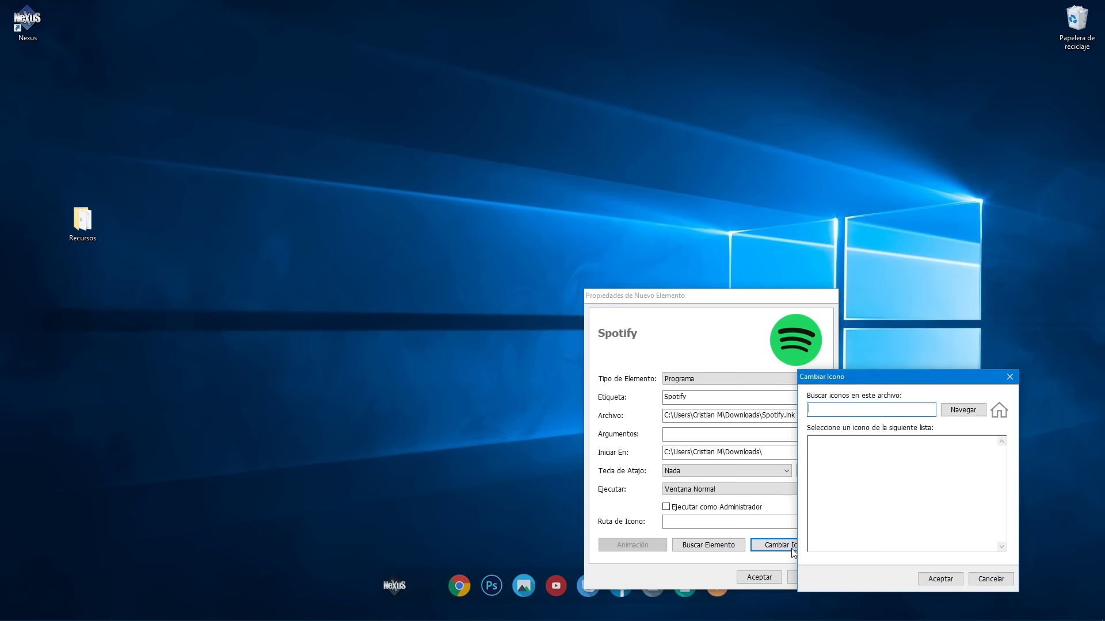
left_click(962, 409)
left_click(799, 537)
left_click(1004, 599)
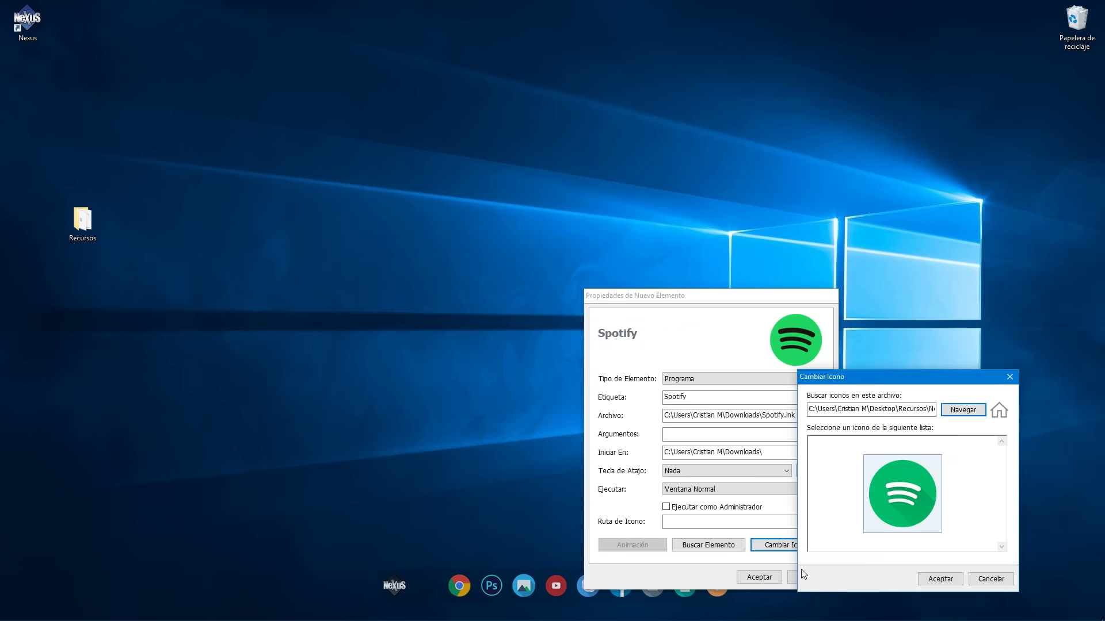
left_click(940, 578)
left_click(759, 577)
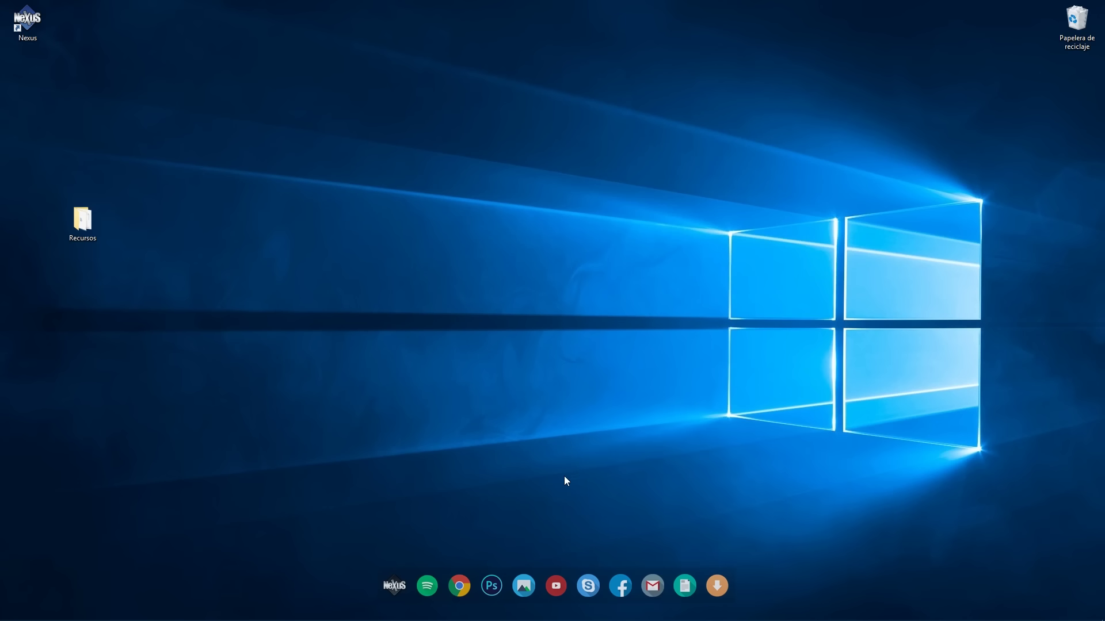
right_click(394, 586)
mouse_move(436, 437)
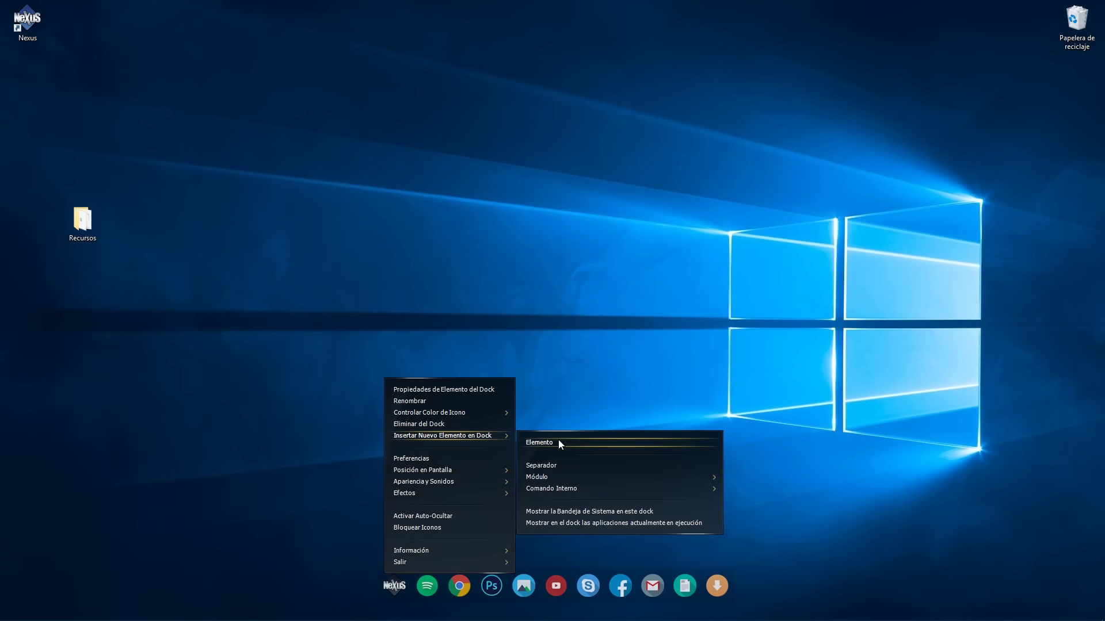
left_click(558, 442)
left_click(921, 257)
left_click(851, 309)
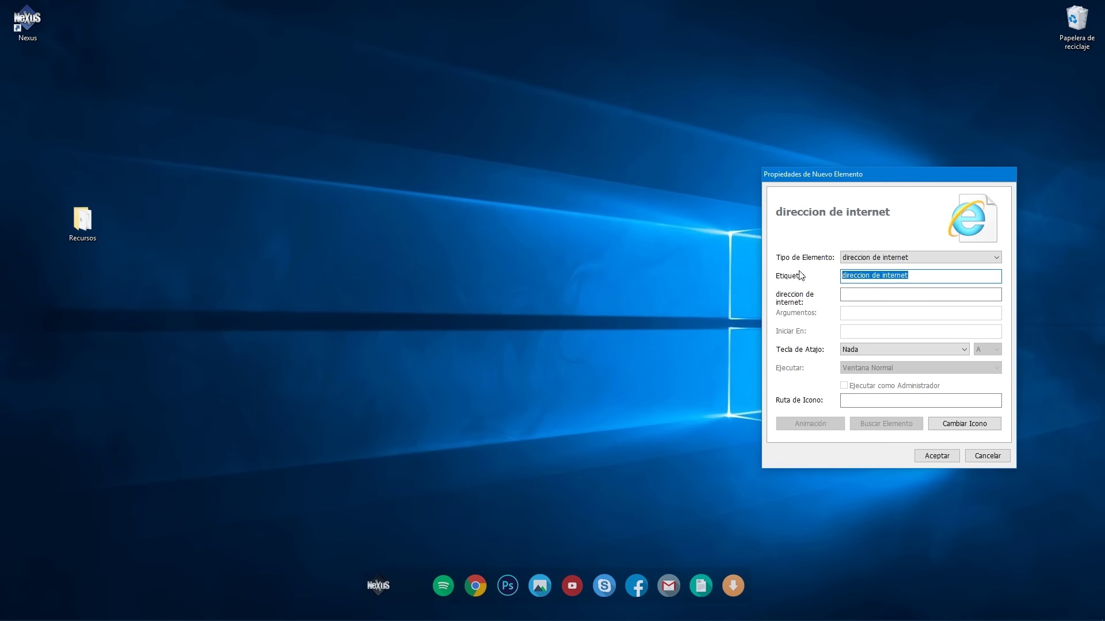
type("Twitter")
key("Tab")
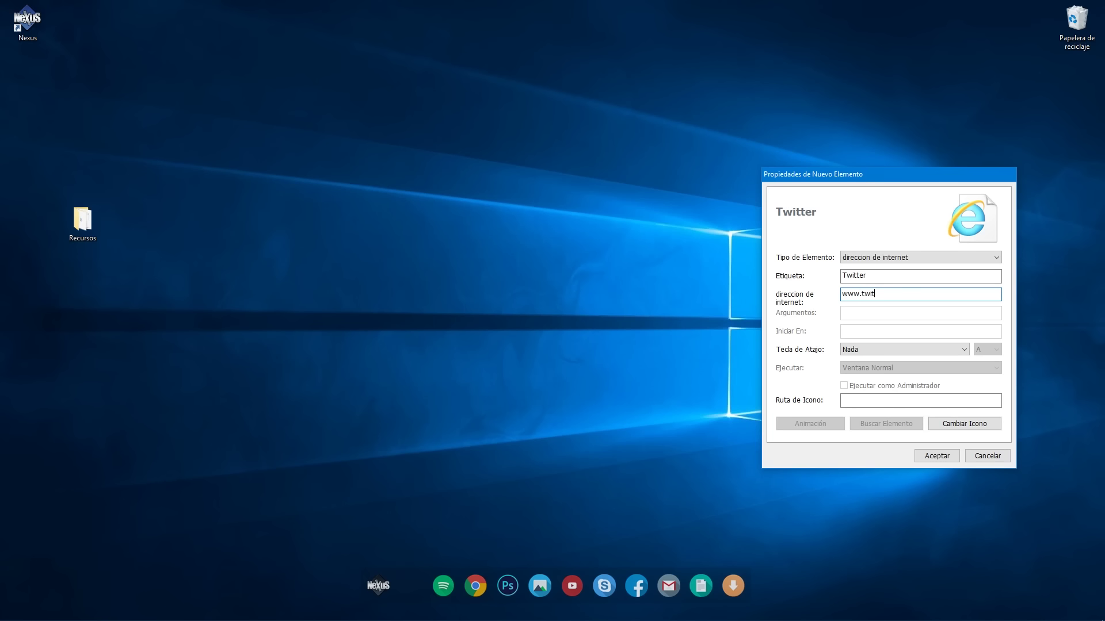
- Assign the Twitter icon from the My Icons folder and accept the Twitter element
left_click(965, 423)
left_click(871, 352)
left_click(866, 532)
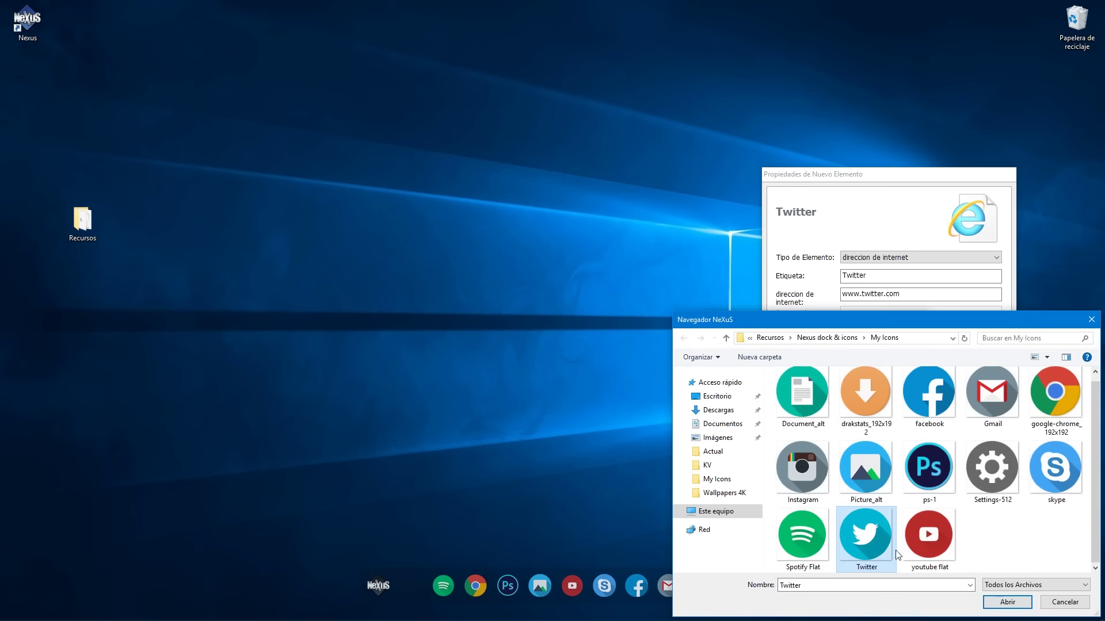
double_click(869, 526)
left_click(848, 521)
left_click(937, 455)
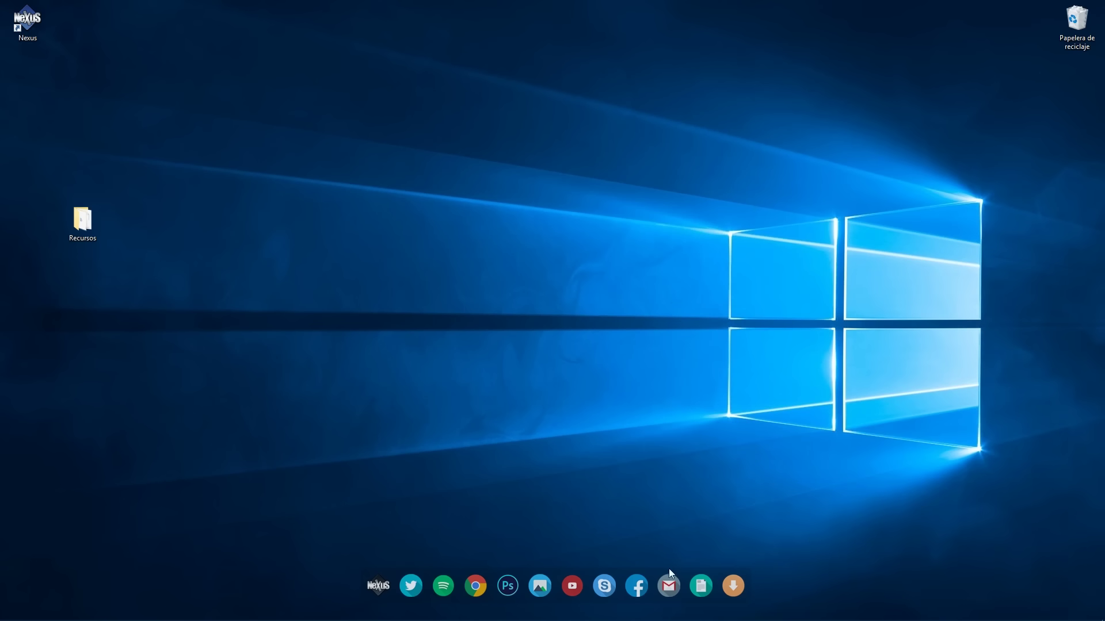
- Replace the NeXuS control element's icon with the Settings-512 gear from the My Icons folder and accept its properties
right_click(375, 586)
left_click(421, 389)
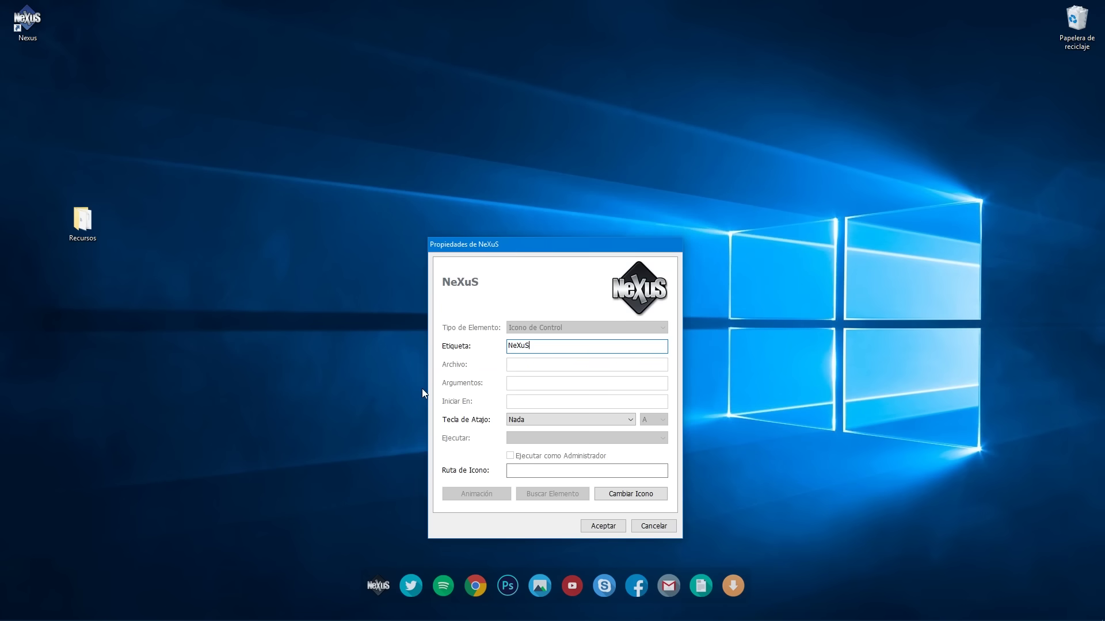
left_click(627, 495)
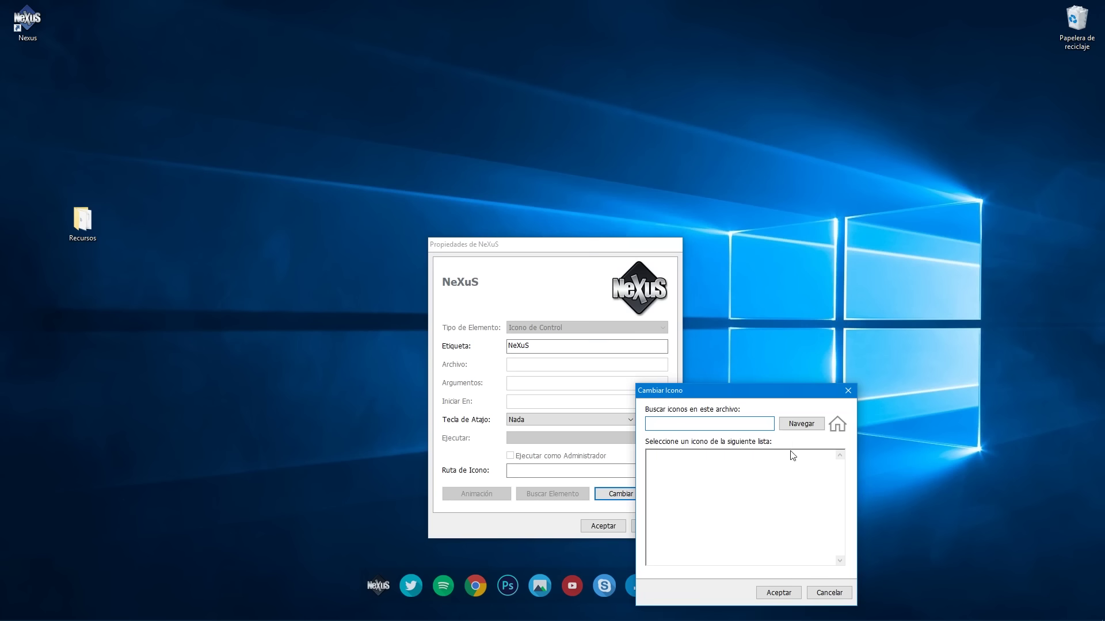
left_click(802, 423)
left_click(961, 475)
left_click(980, 601)
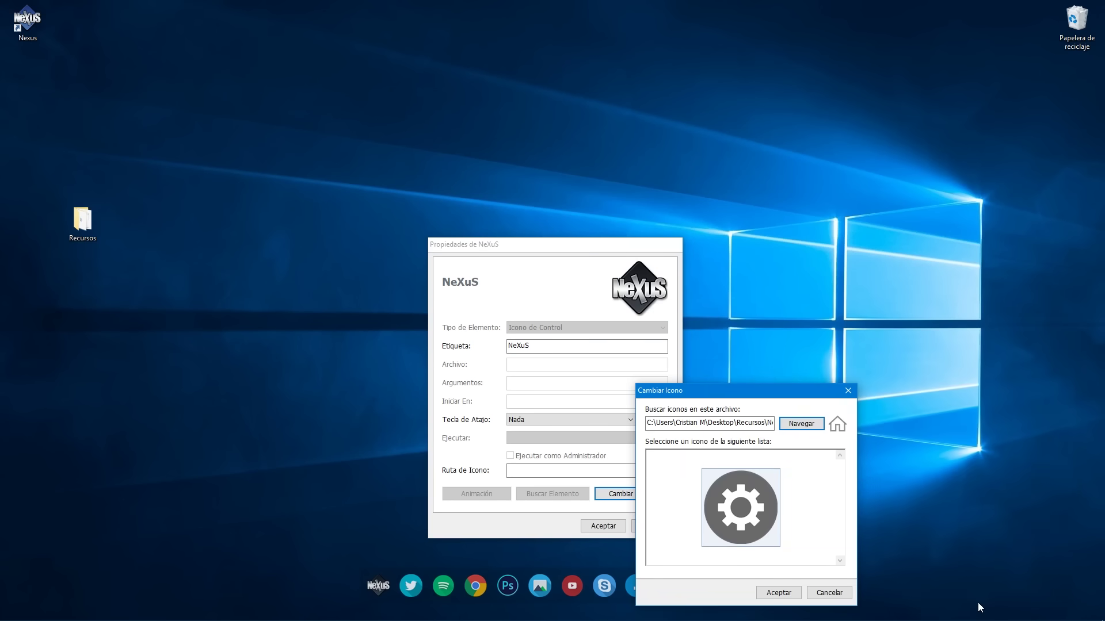
left_click(776, 593)
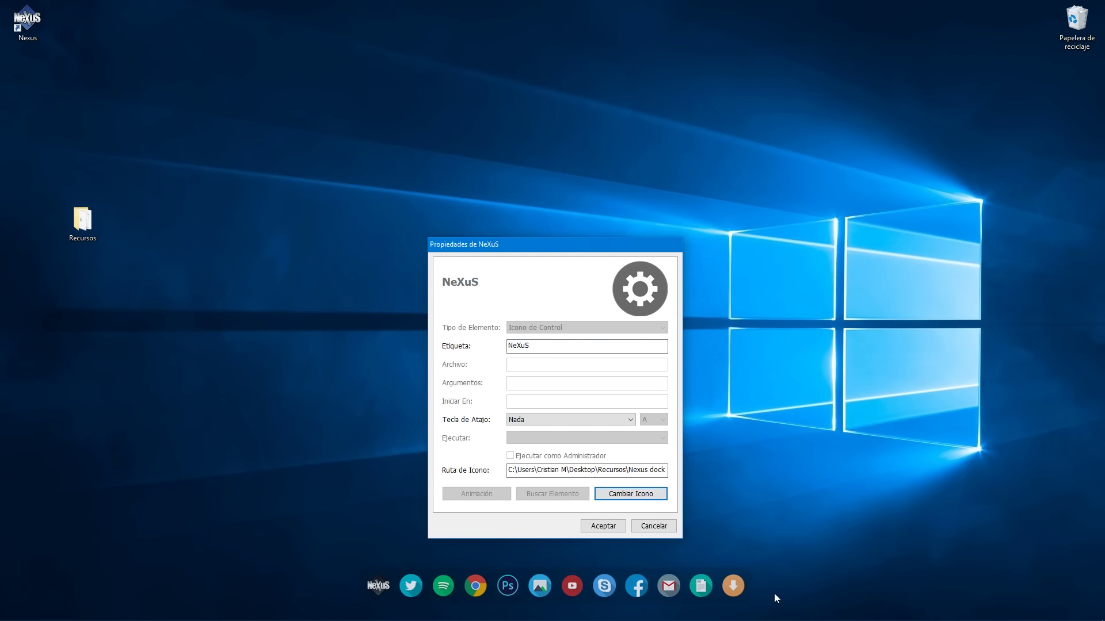
left_click(602, 527)
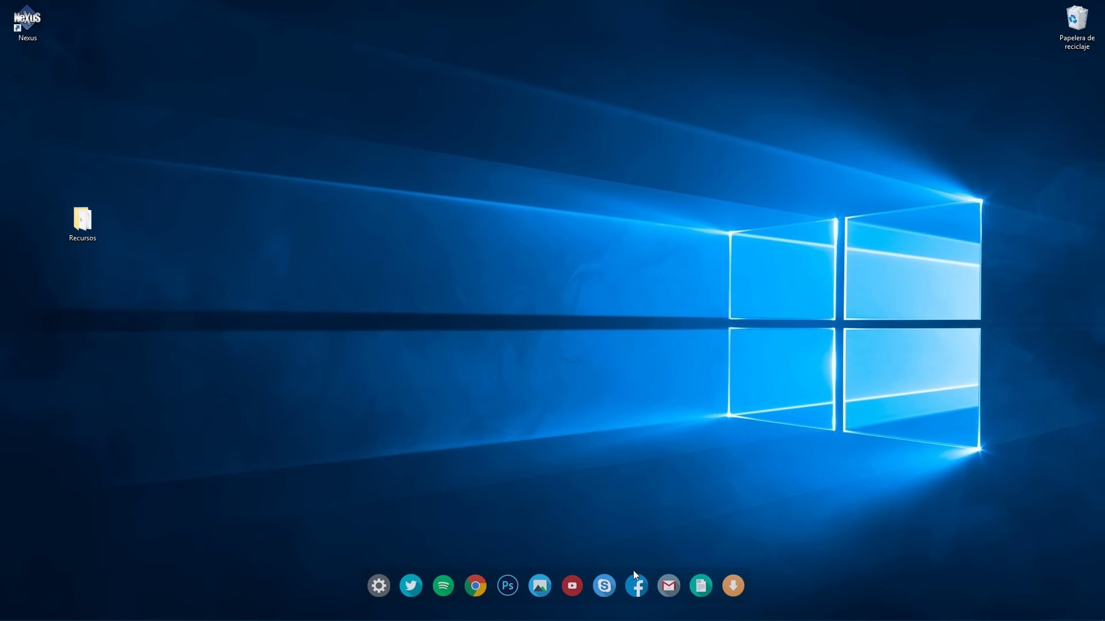
- Reorder the dock as Chrome, YouTube, Photoshop, Facebook, Twitter, Gmail, Spotify, Skype, pictures, documents and downloads after the gear
left_click_drag(467, 585, 401, 582)
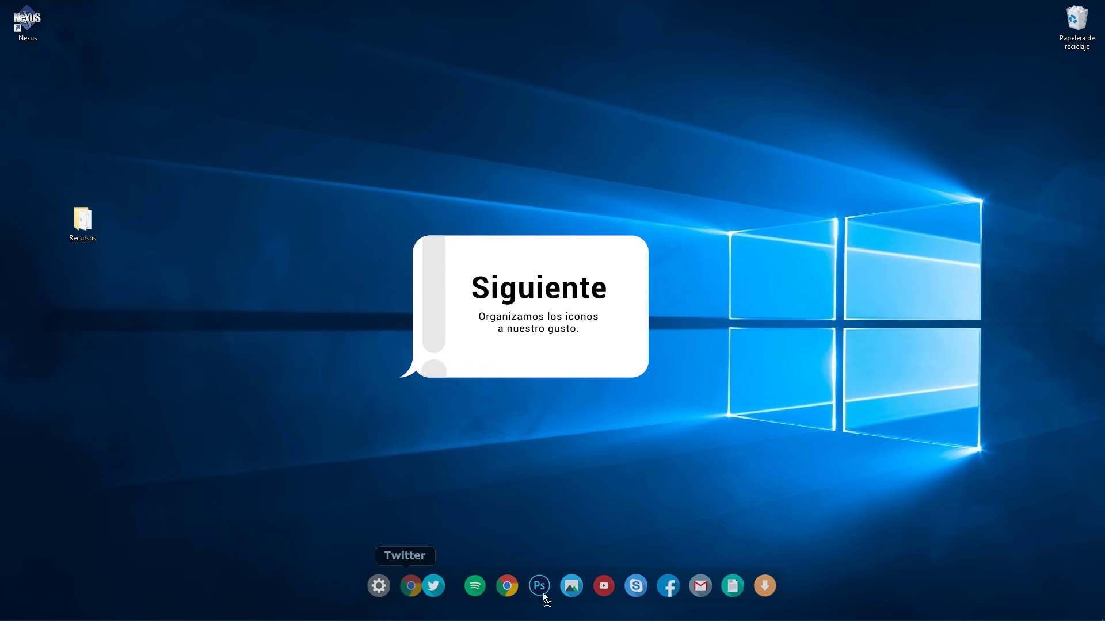
left_click_drag(543, 589, 431, 585)
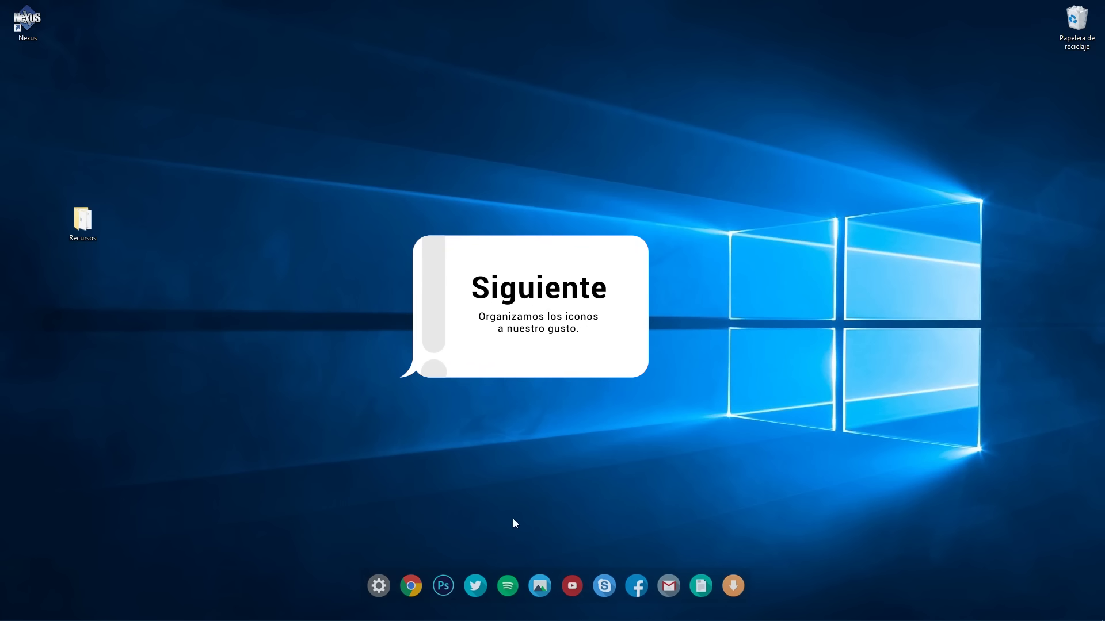
left_click_drag(572, 586, 440, 584)
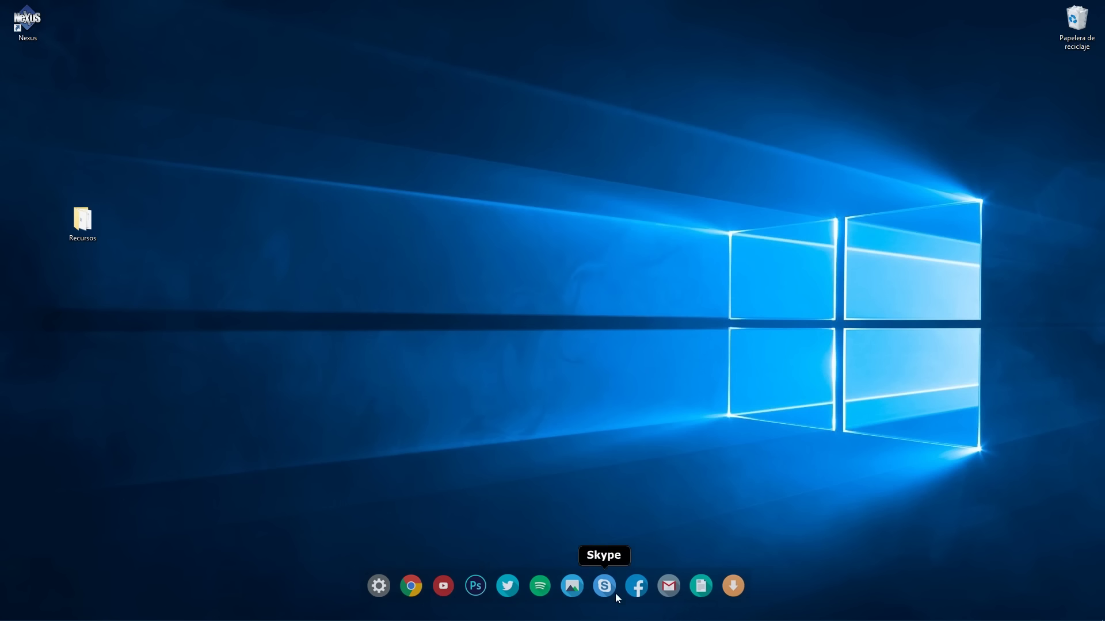
left_click_drag(635, 586, 505, 582)
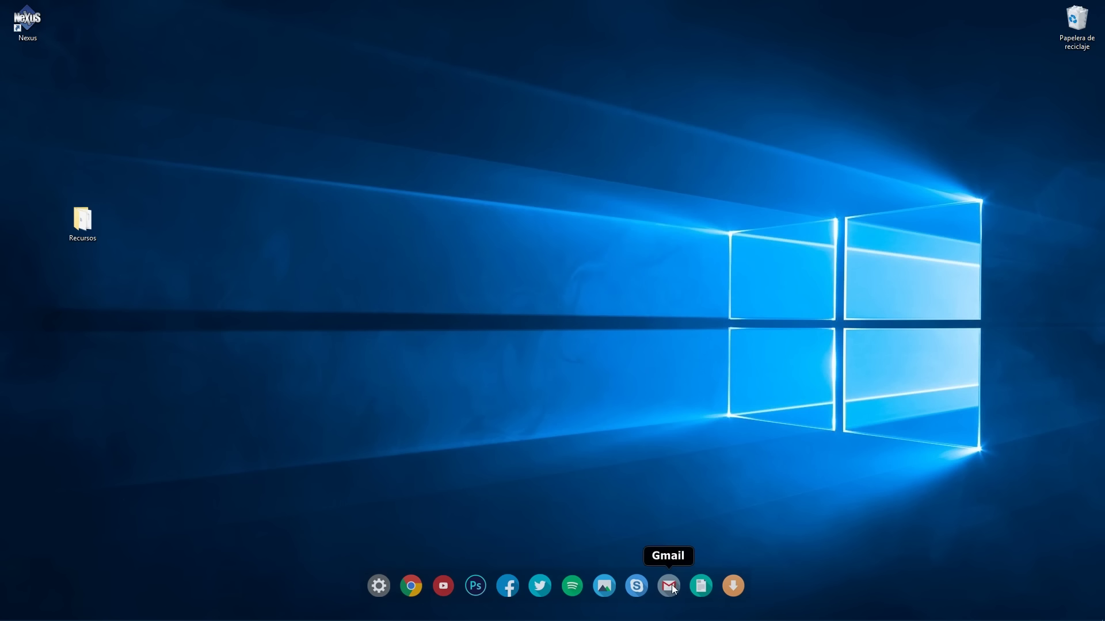
left_click_drag(671, 584, 570, 582)
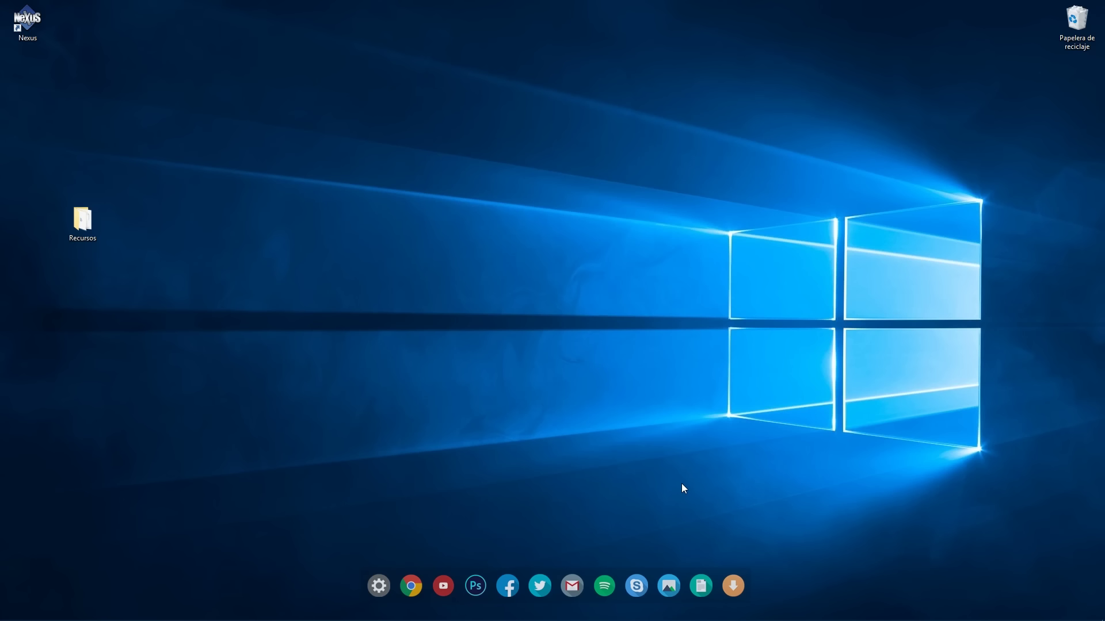
- Apply the Nexus sound preferences with all voices disabled and accept them
left_click(378, 587)
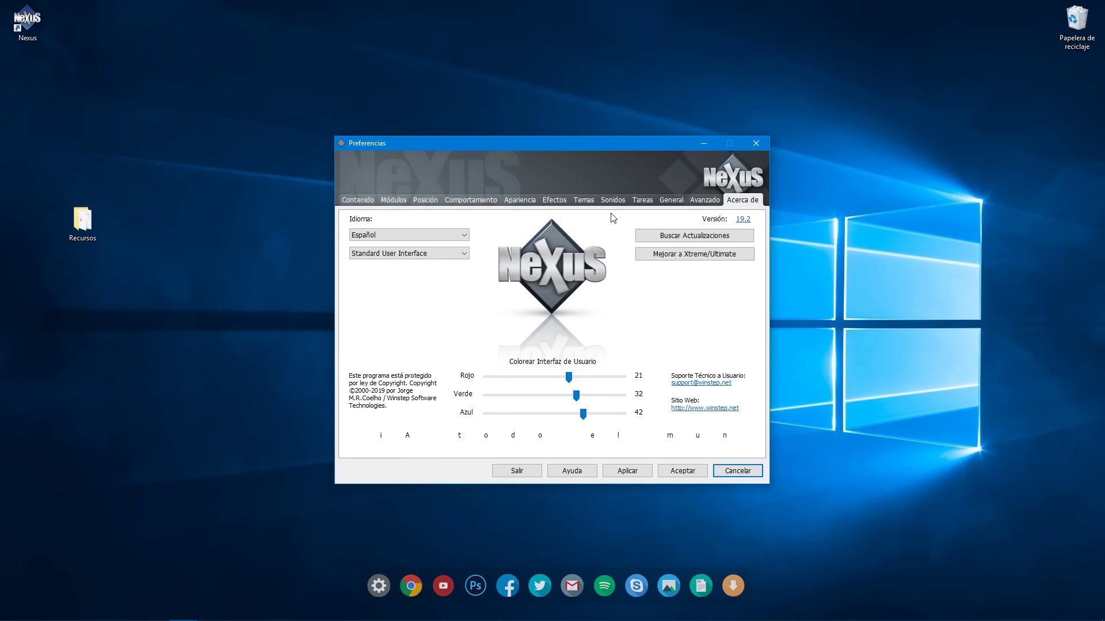
left_click(613, 201)
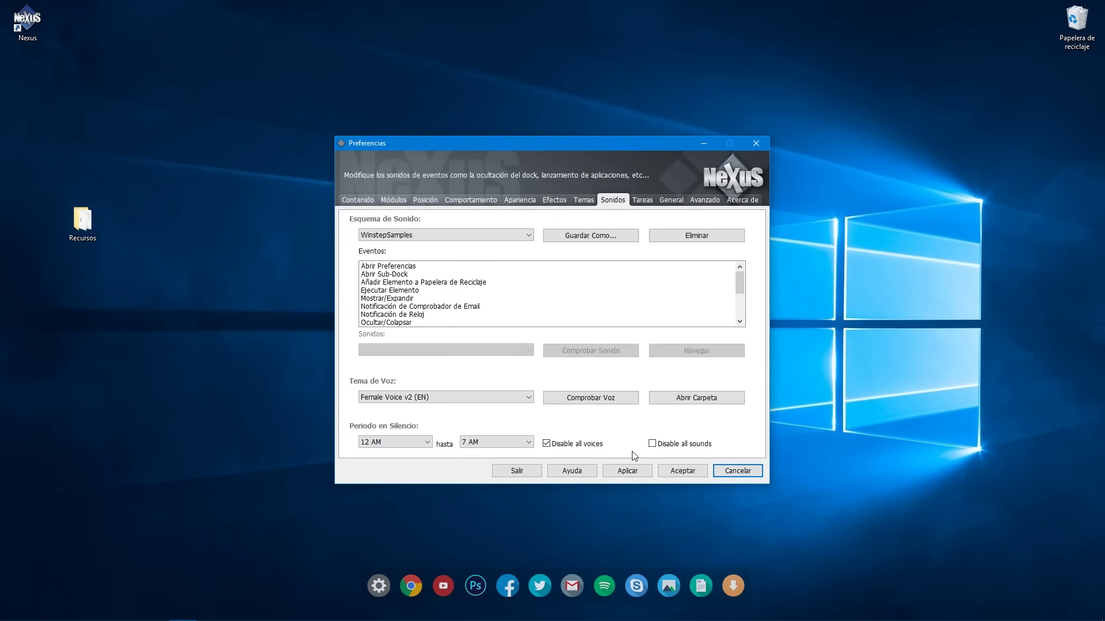
left_click(637, 473)
left_click(672, 472)
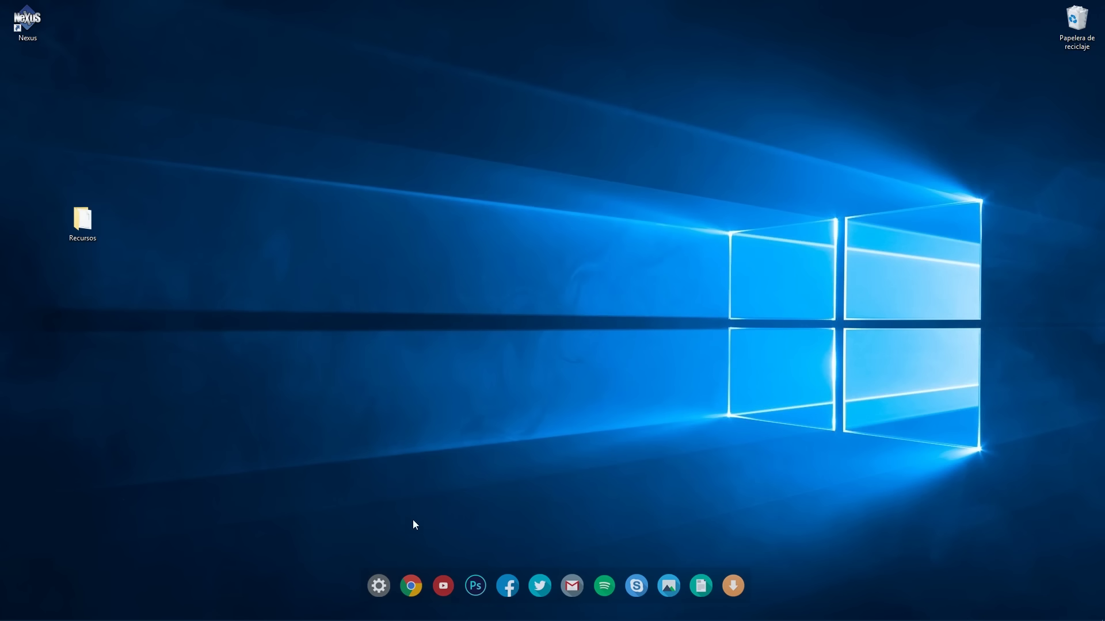
- Switch to Chrome, download the Rainmeter 4.3 Final Release from rainmeter.net and minimize the browser
left_click(411, 581)
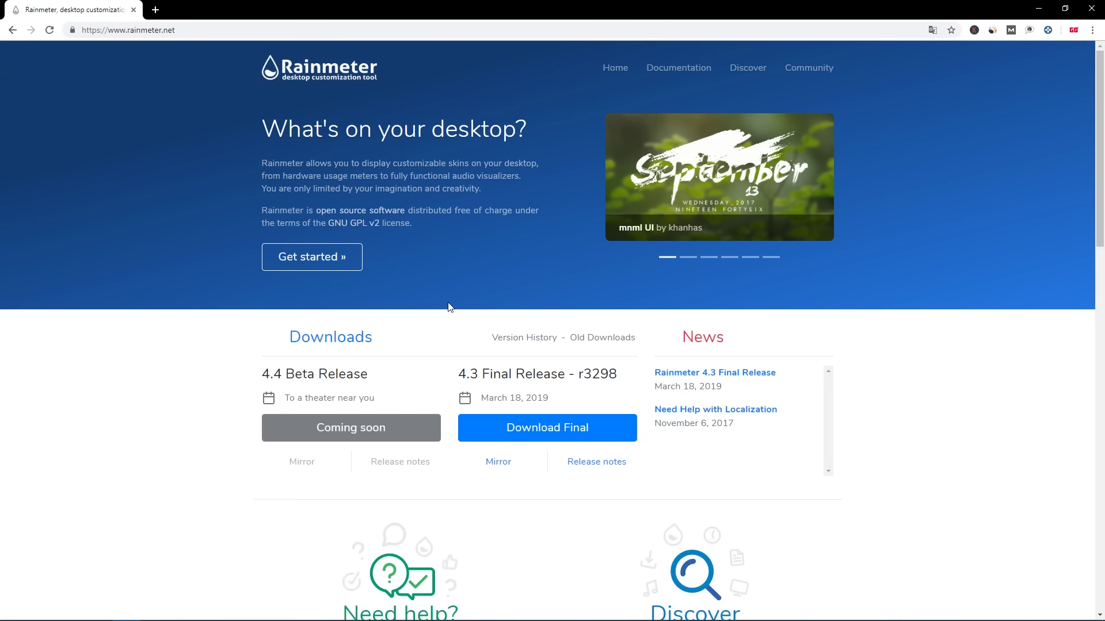
scroll(463, 155, "down", 1)
left_click(597, 374)
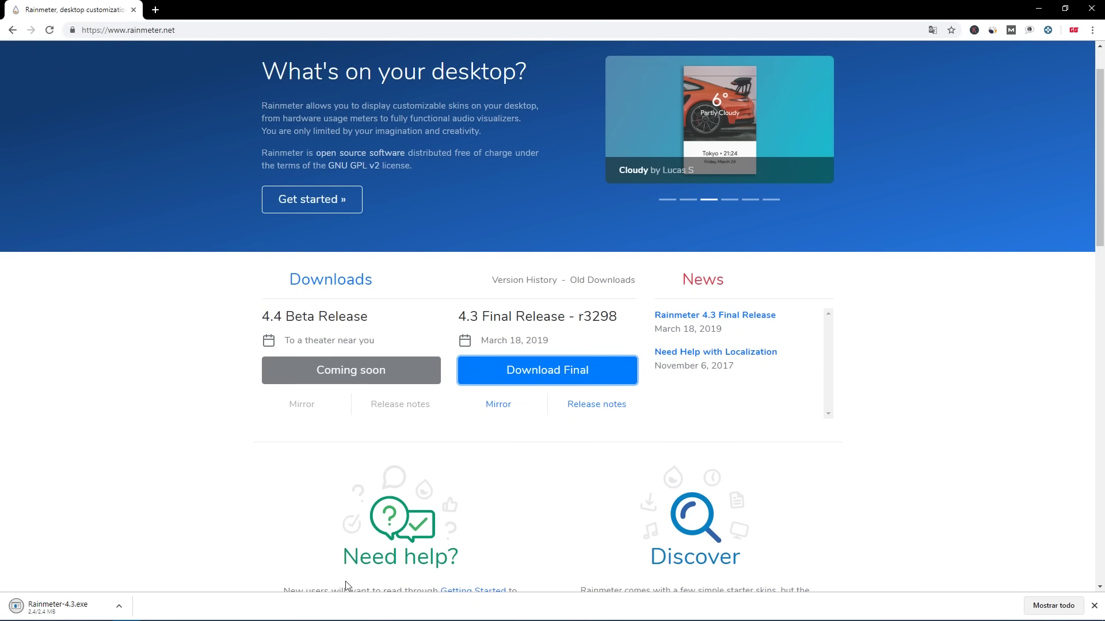
left_click(1038, 9)
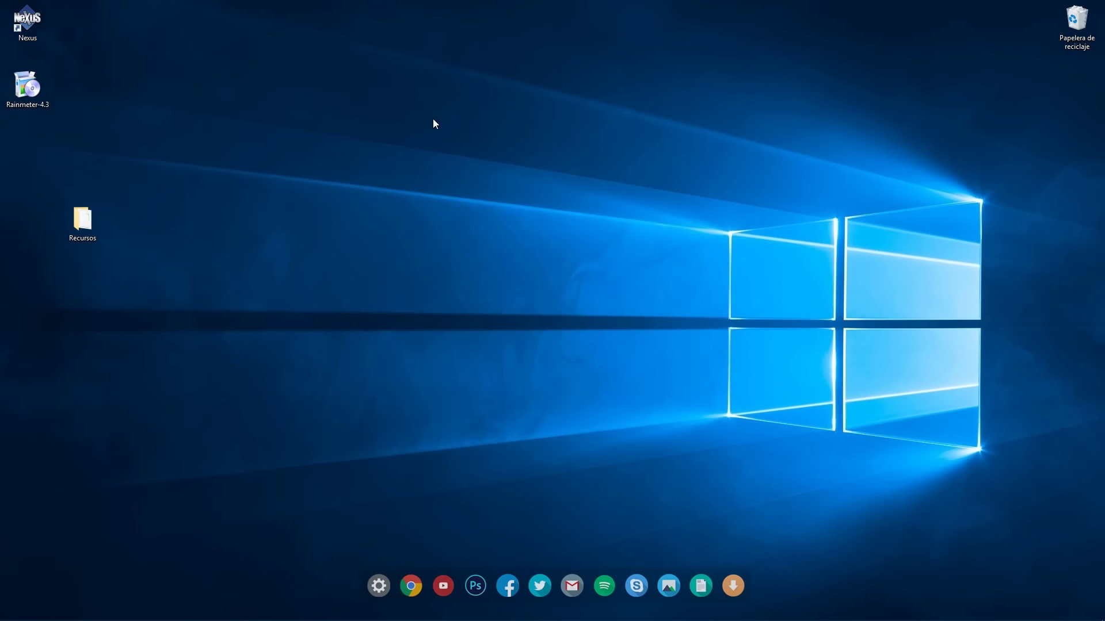
- Place the Rainmeter-4.3 installer beside the Recursos folder and run a standard 64-bit installation in Spanish, launching Rainmeter on finish
left_click_drag(35, 99, 201, 233)
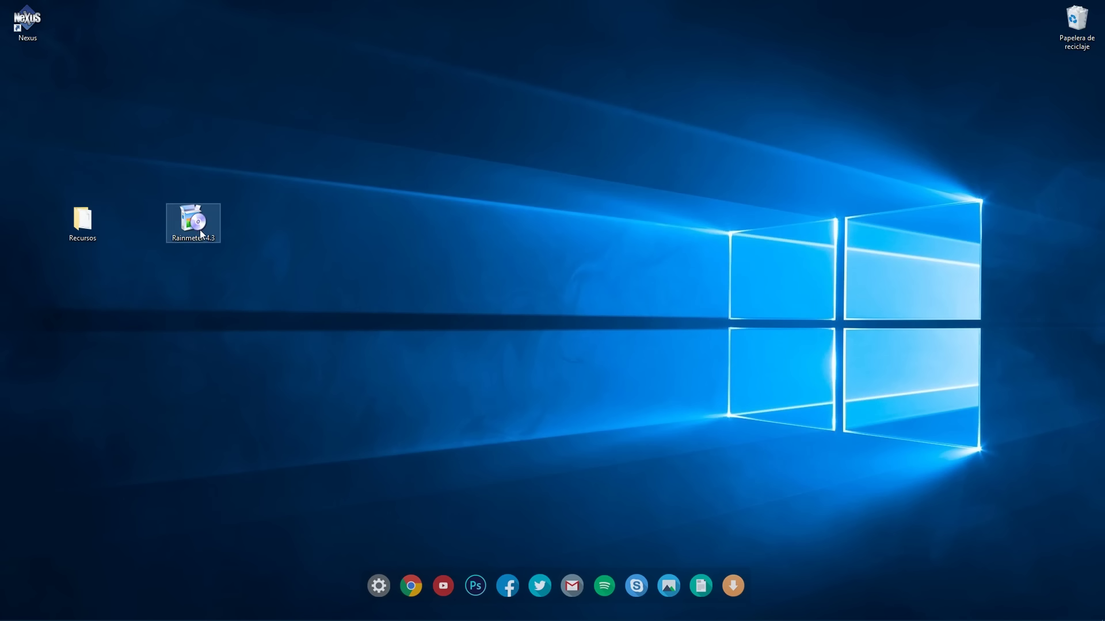
double_click(195, 233)
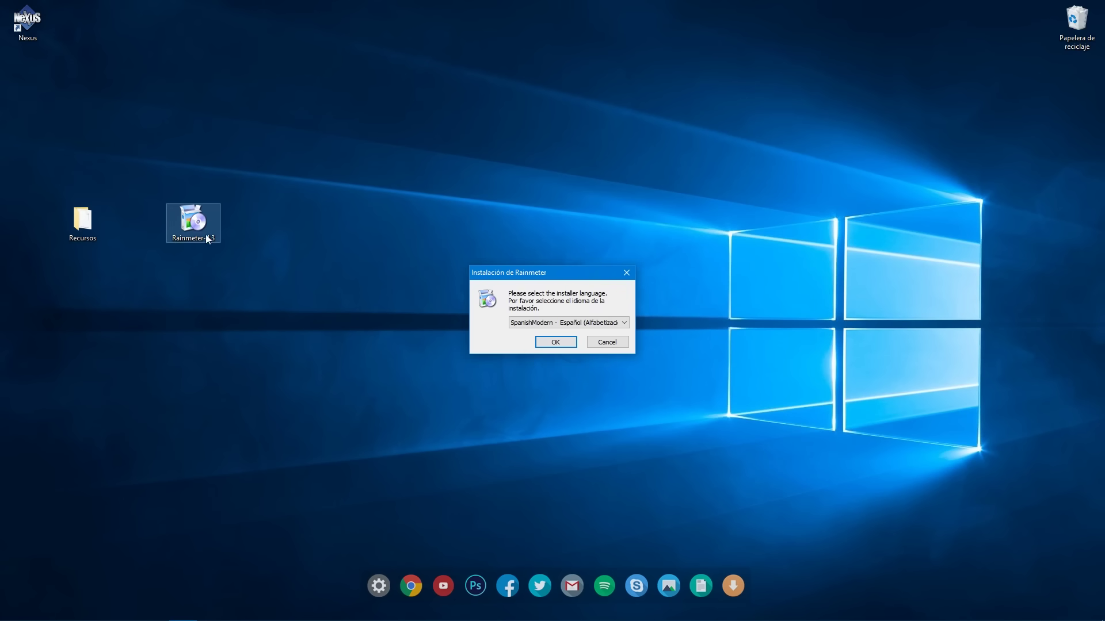
left_click(559, 342)
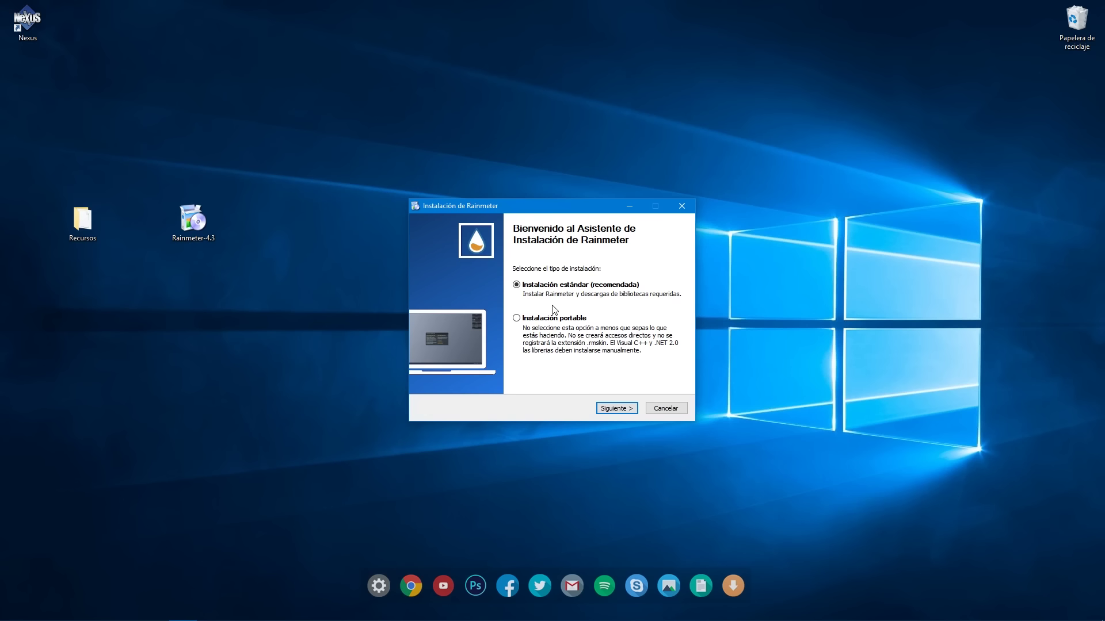
left_click(621, 407)
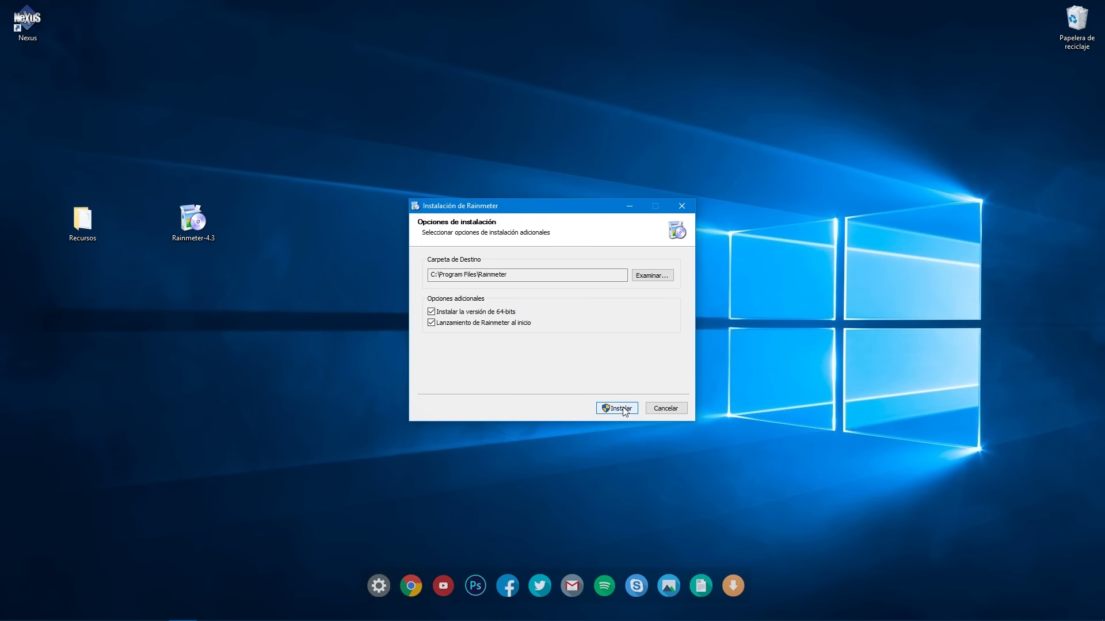
left_click(619, 408)
left_click(497, 382)
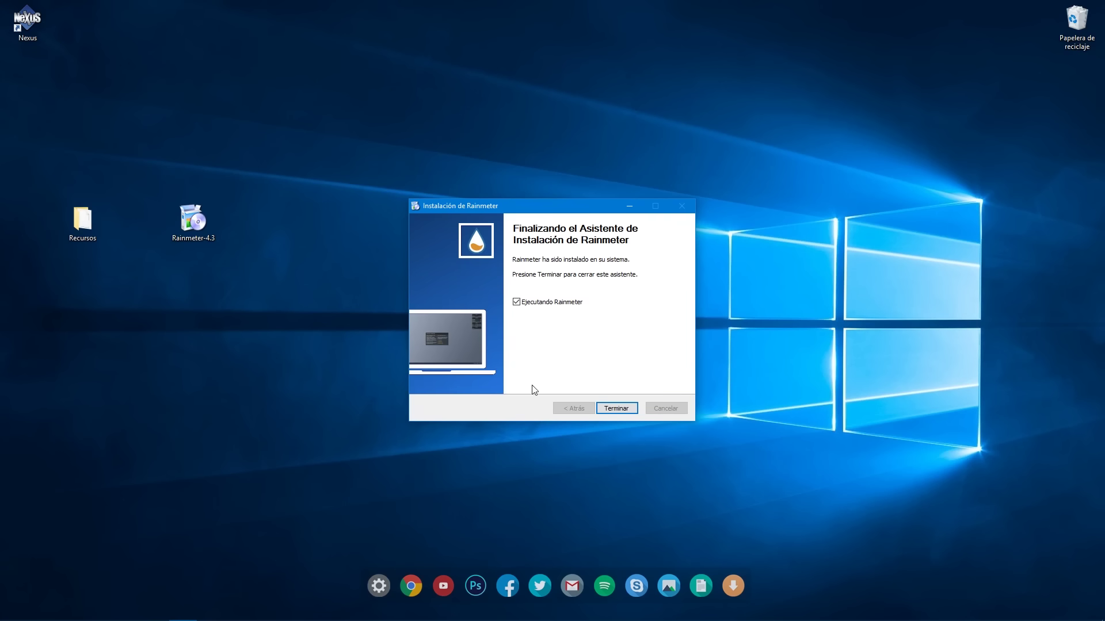
left_click(616, 408)
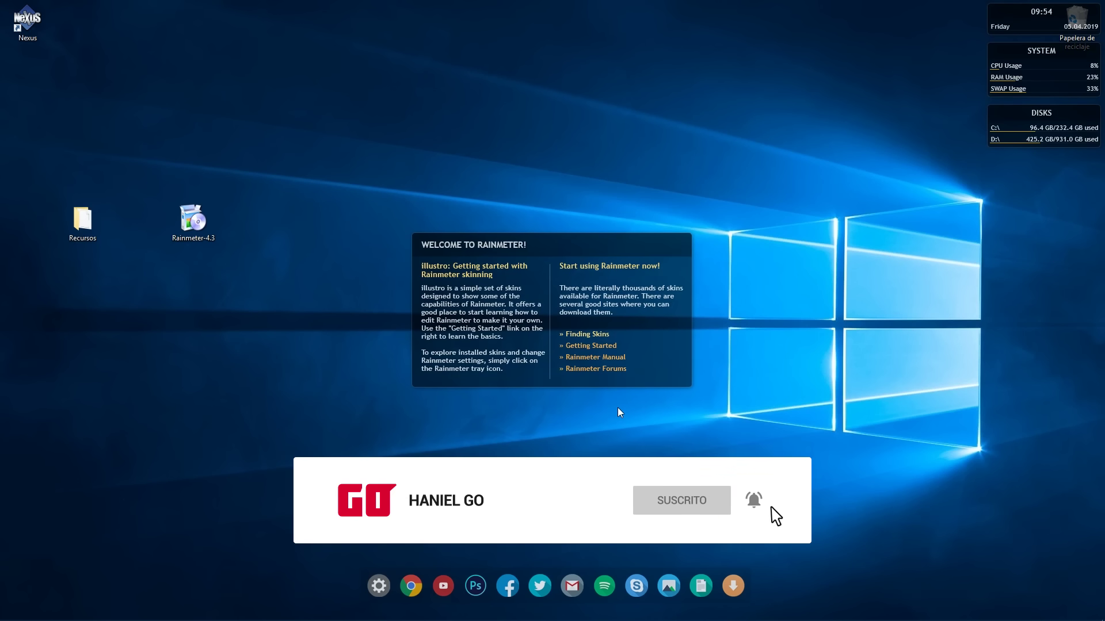
- Extract the Minimalist Theme archive in the Recursos folder into its own Minimalist Theme folder with 7-Zip
double_click(92, 230)
left_click(531, 262)
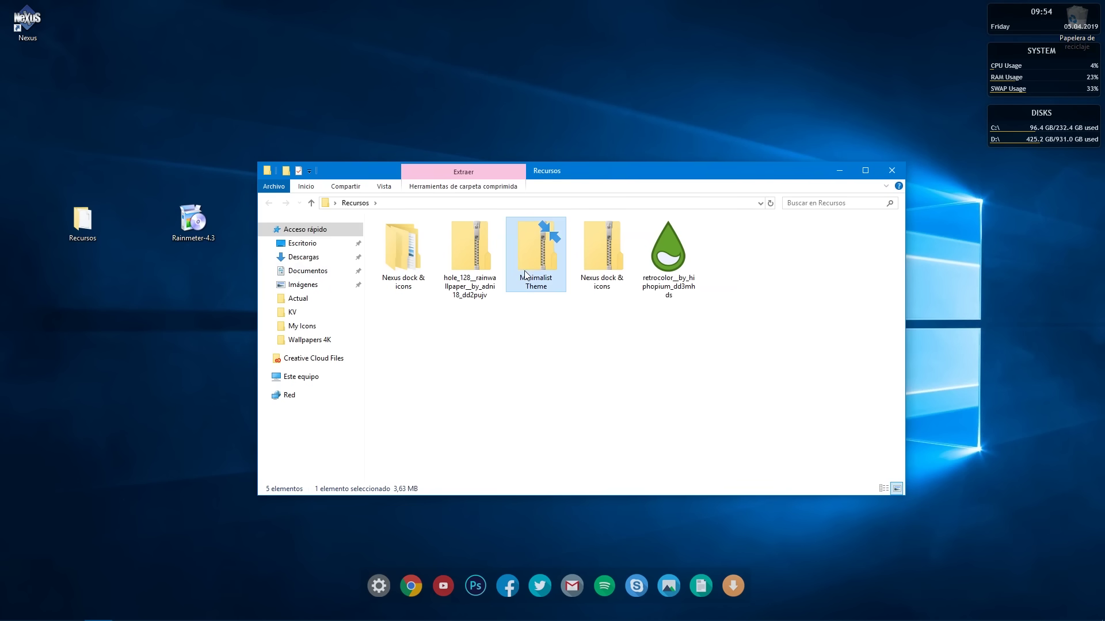
right_click(533, 257)
mouse_move(602, 320)
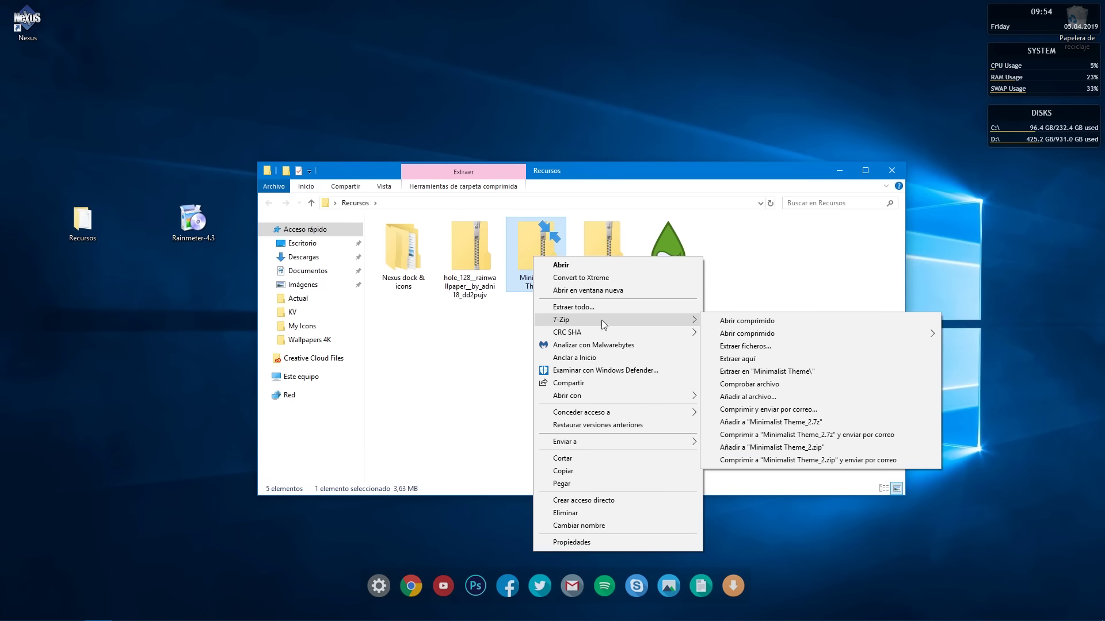
left_click(772, 372)
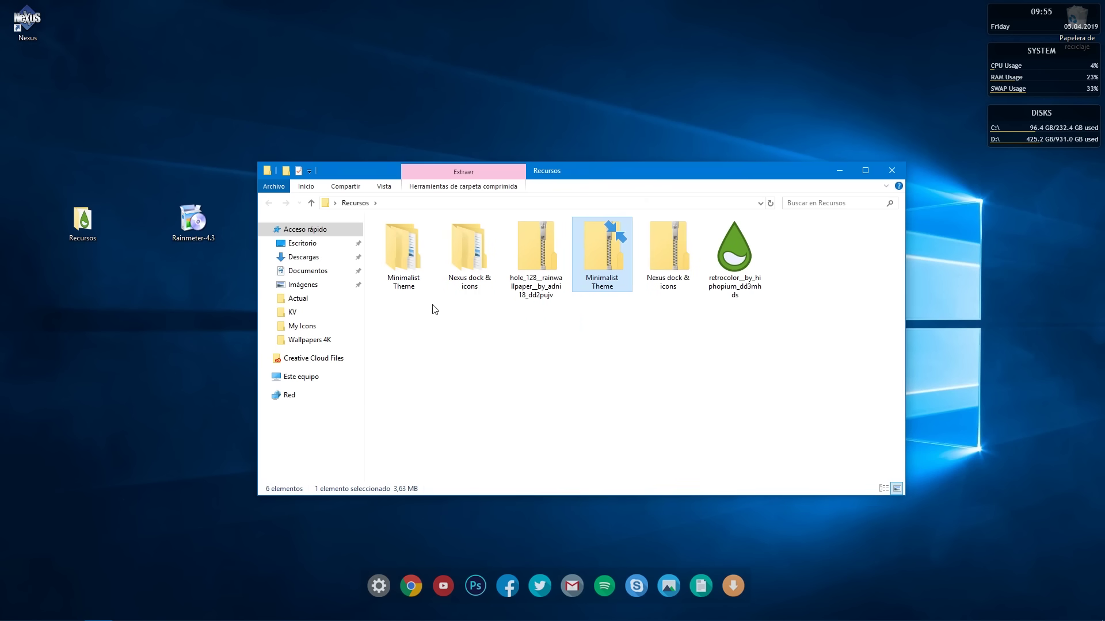
- Set the Unsplash JPG inside the extracted Minimalist Theme folder as the desktop background
double_click(410, 266)
double_click(465, 242)
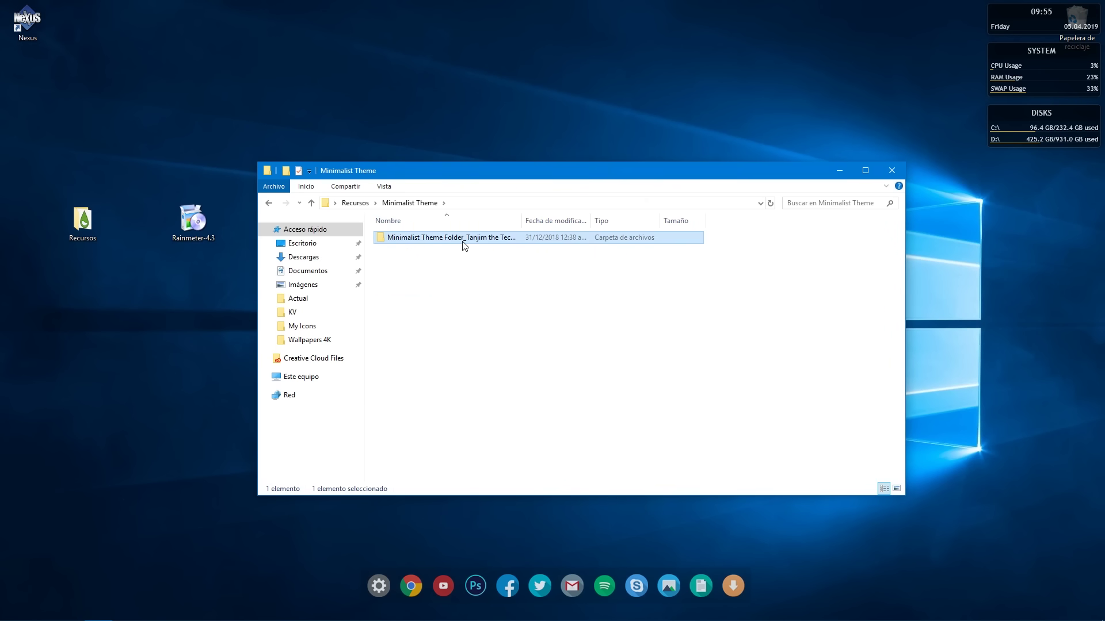
left_click(460, 263)
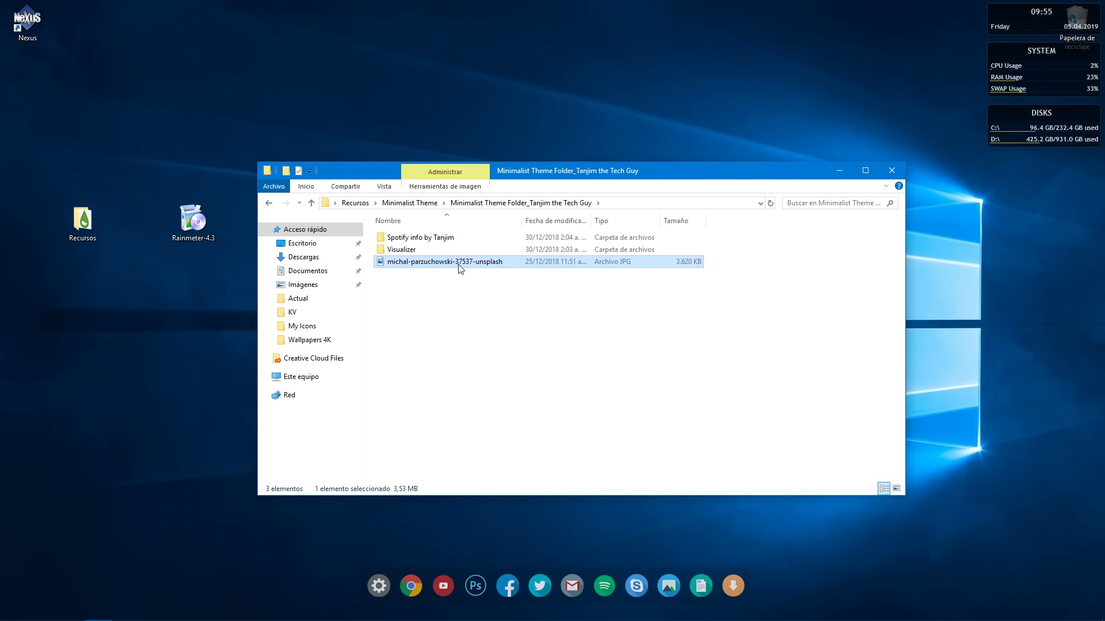
right_click(512, 262)
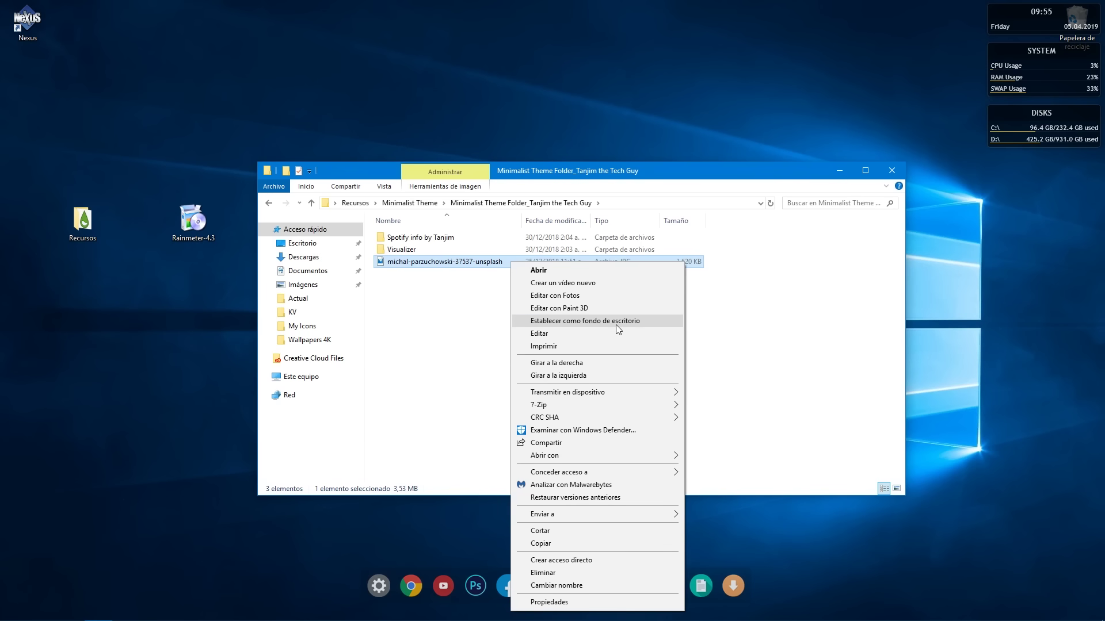
left_click(585, 321)
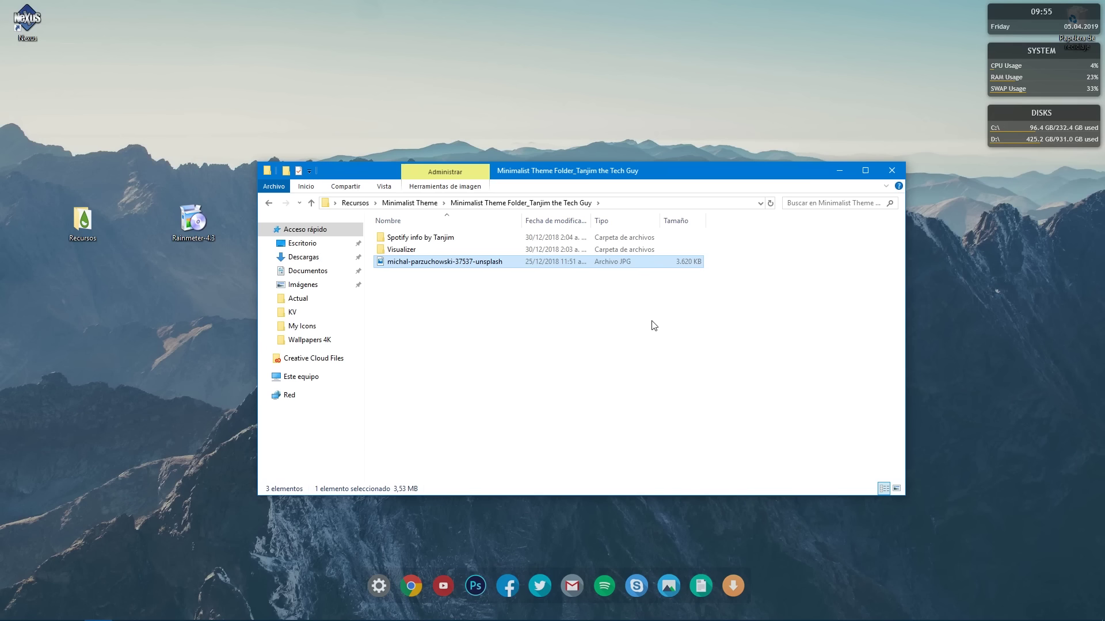
- Copy the Spotify info and Visualizer folders from the Minimalist Theme folder into the Skins folder under Documents > Rainmeter
double_click(443, 250)
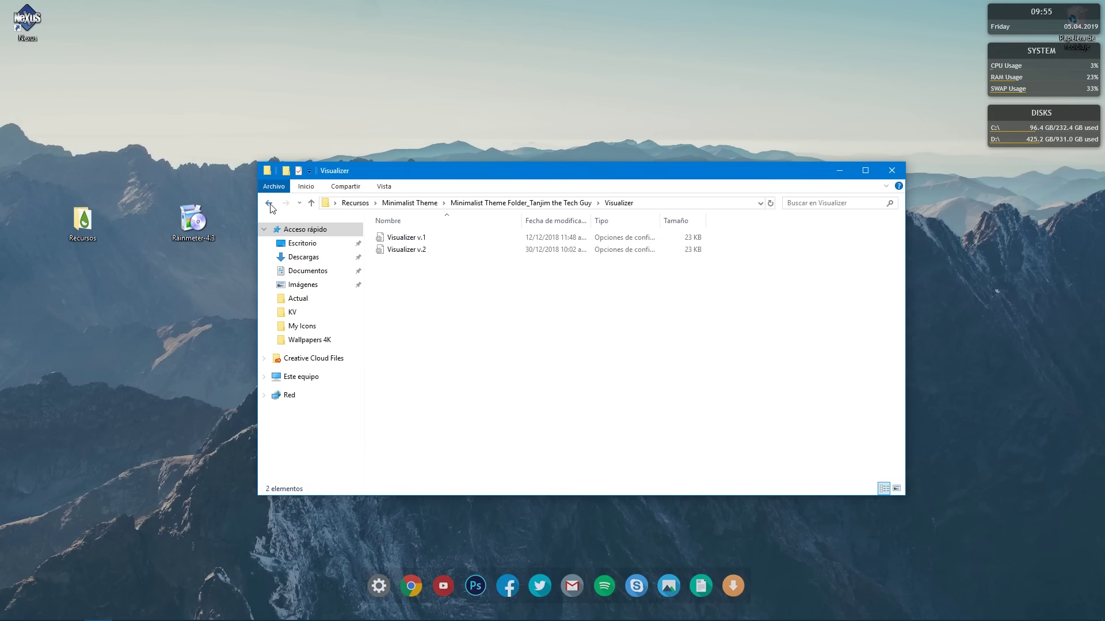
key("alt+Left")
left_click(432, 242)
left_click(436, 251, "ctrl")
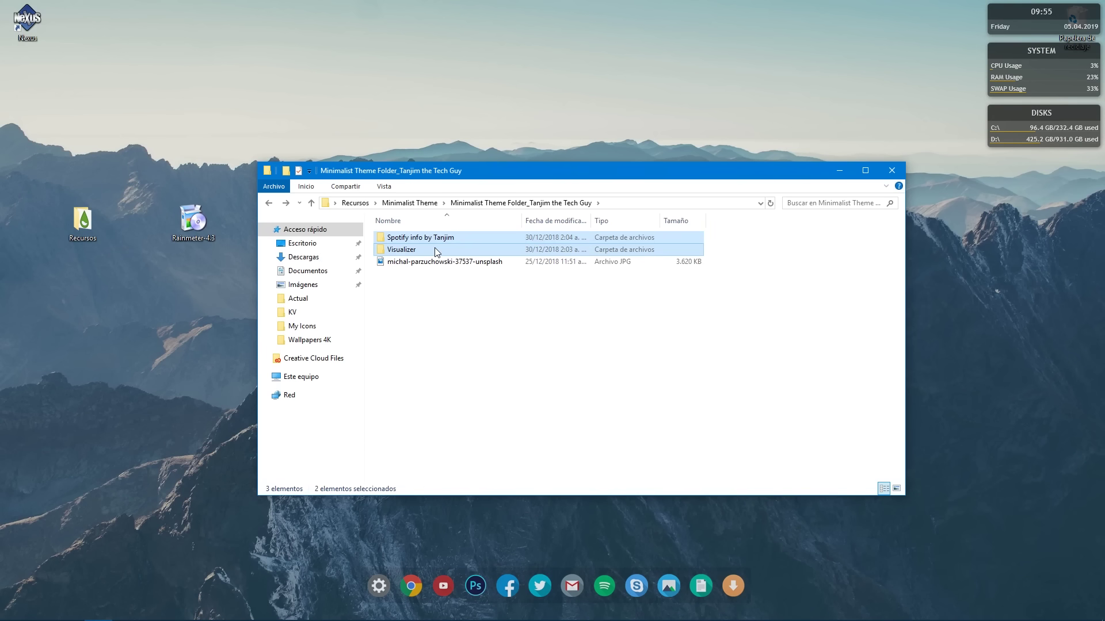
right_click(450, 250)
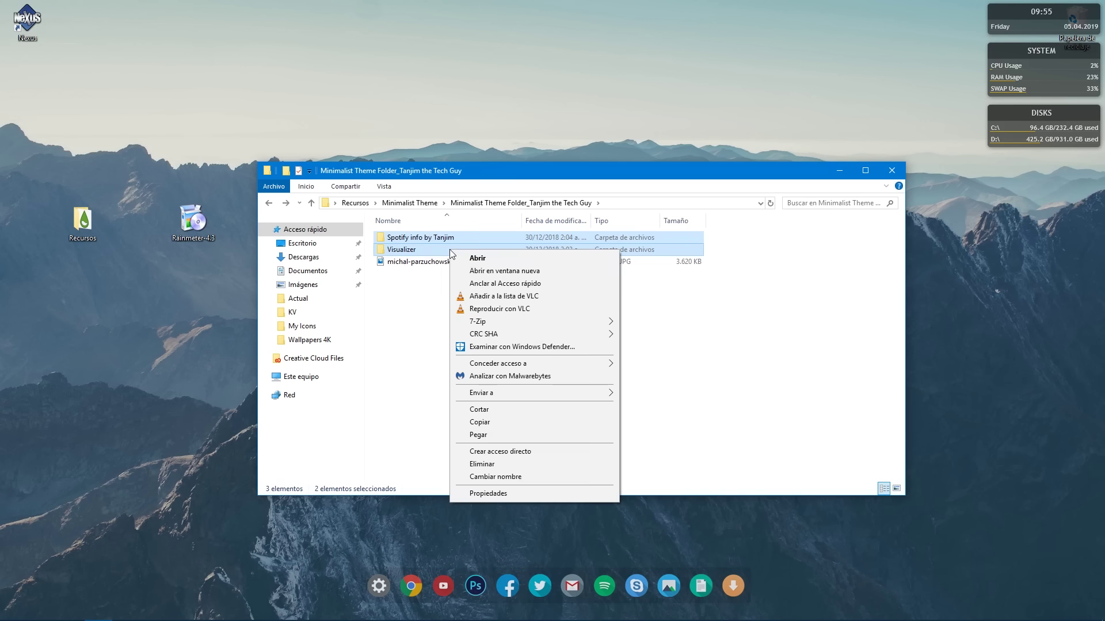
left_click(500, 422)
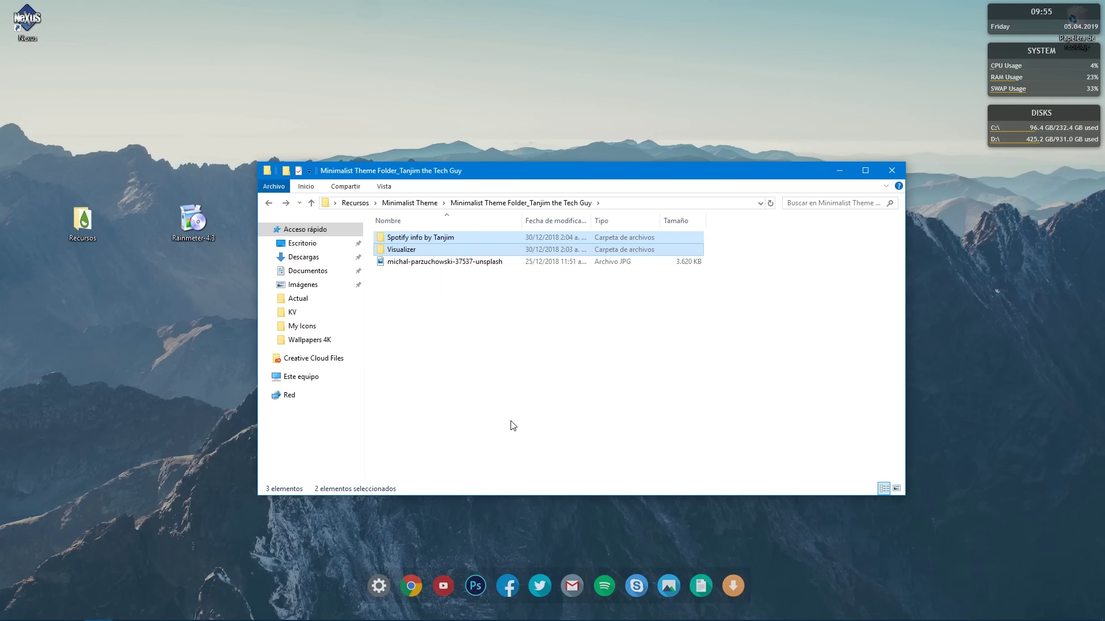
left_click(309, 272)
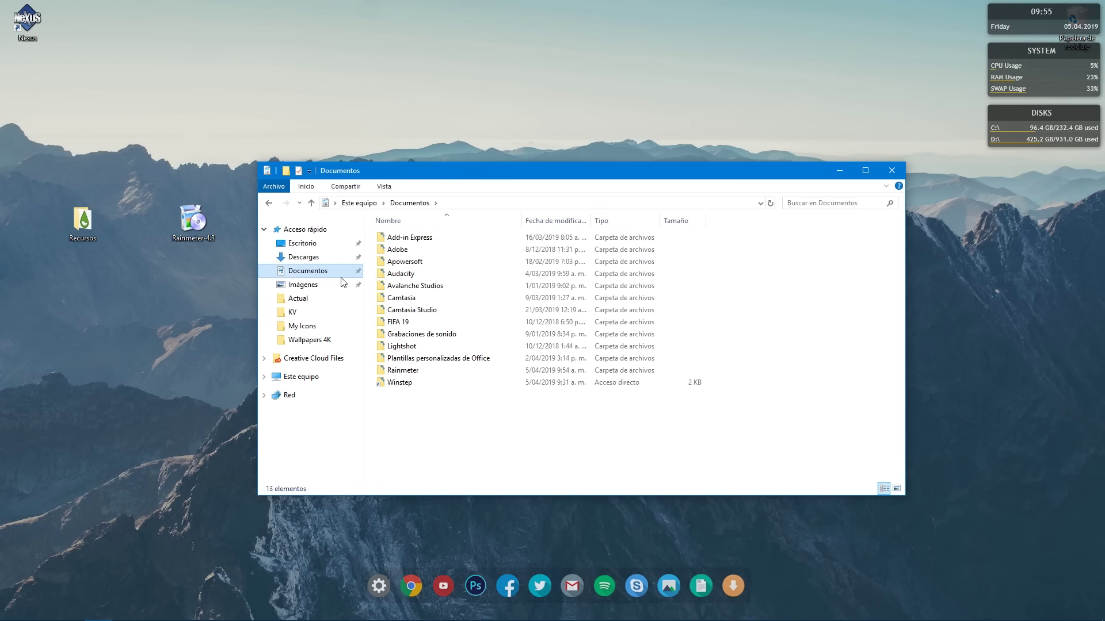
double_click(426, 371)
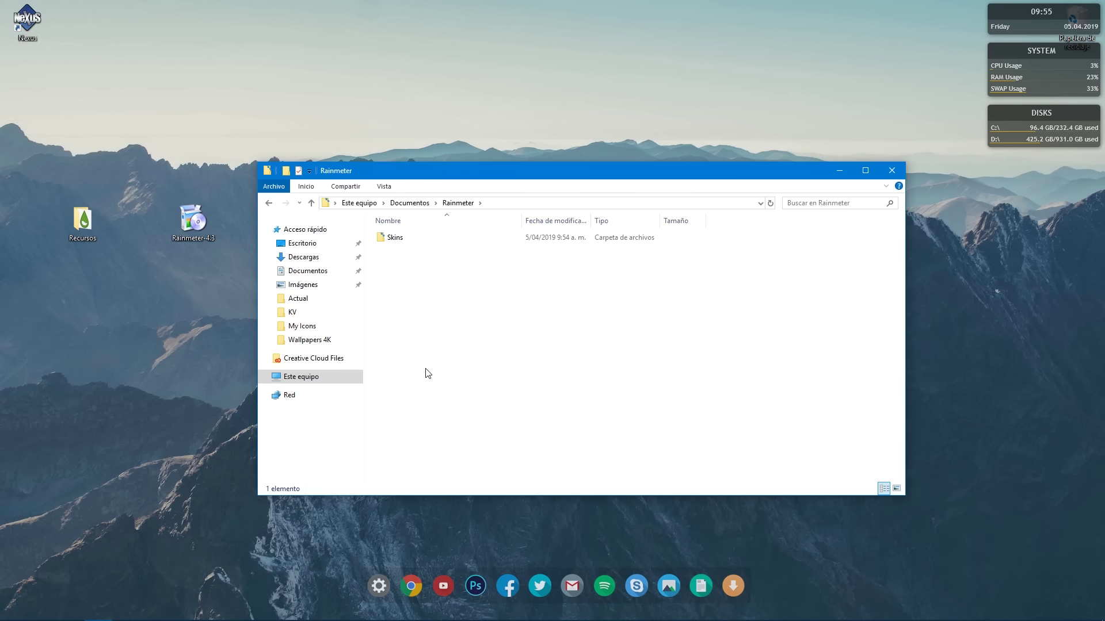
double_click(422, 241)
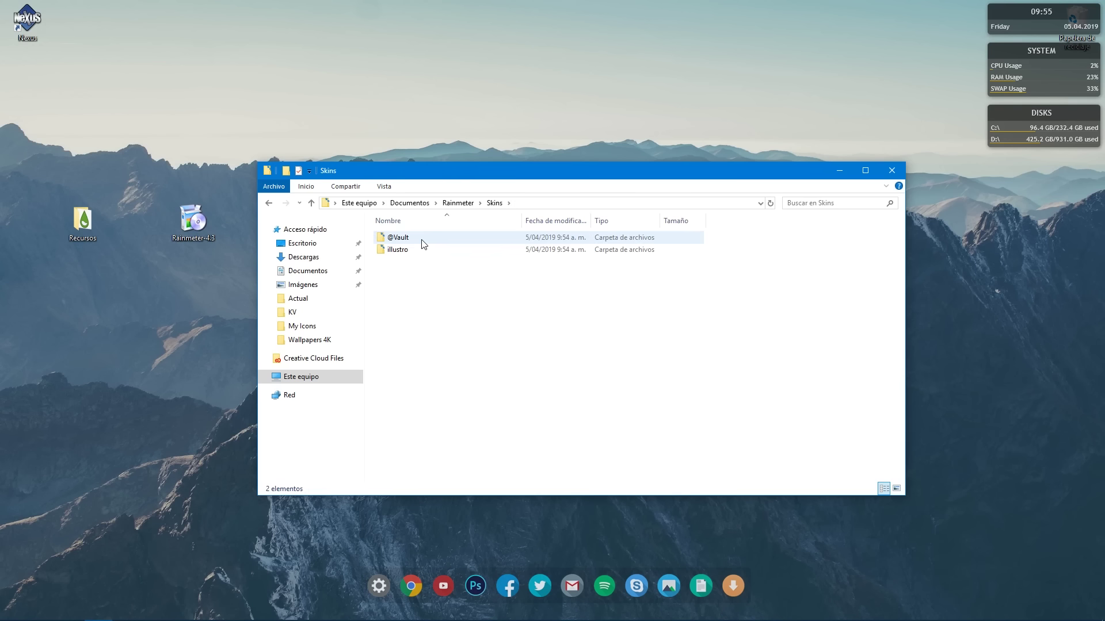
right_click(442, 304)
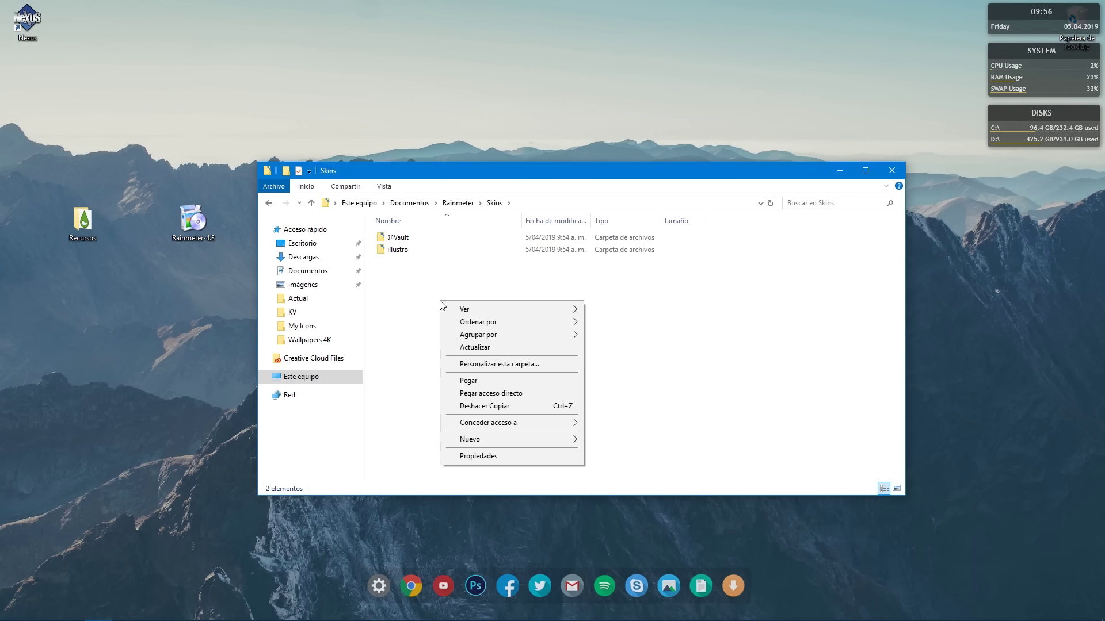
left_click(486, 382)
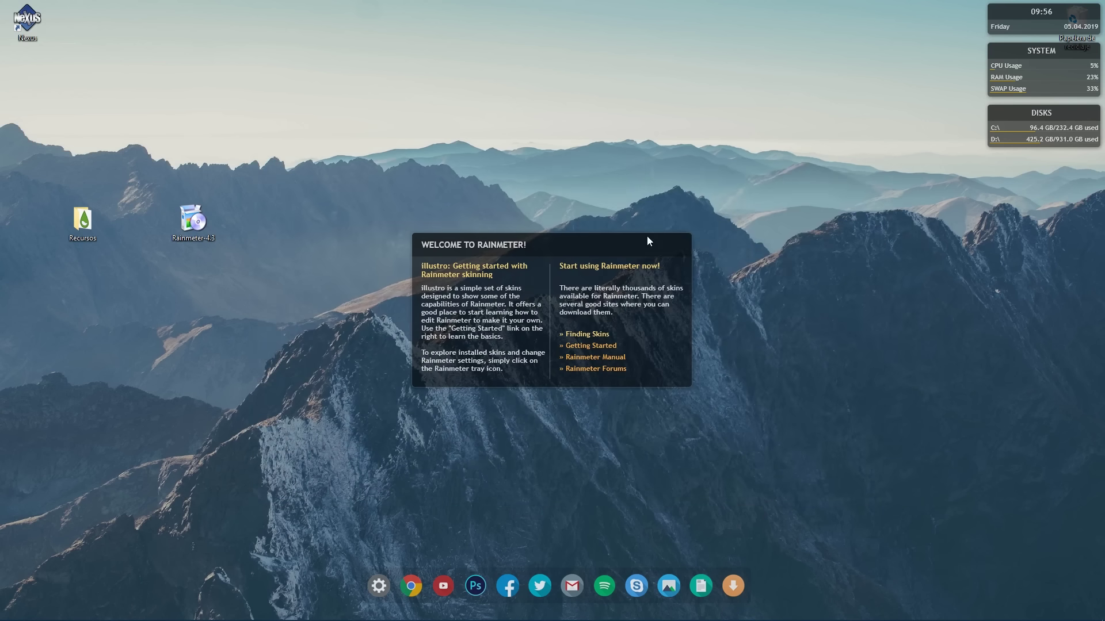
- Unload the default illustro skins from the desktop: Welcome, Clock, System and Disk
right_click(630, 240)
left_click(676, 371)
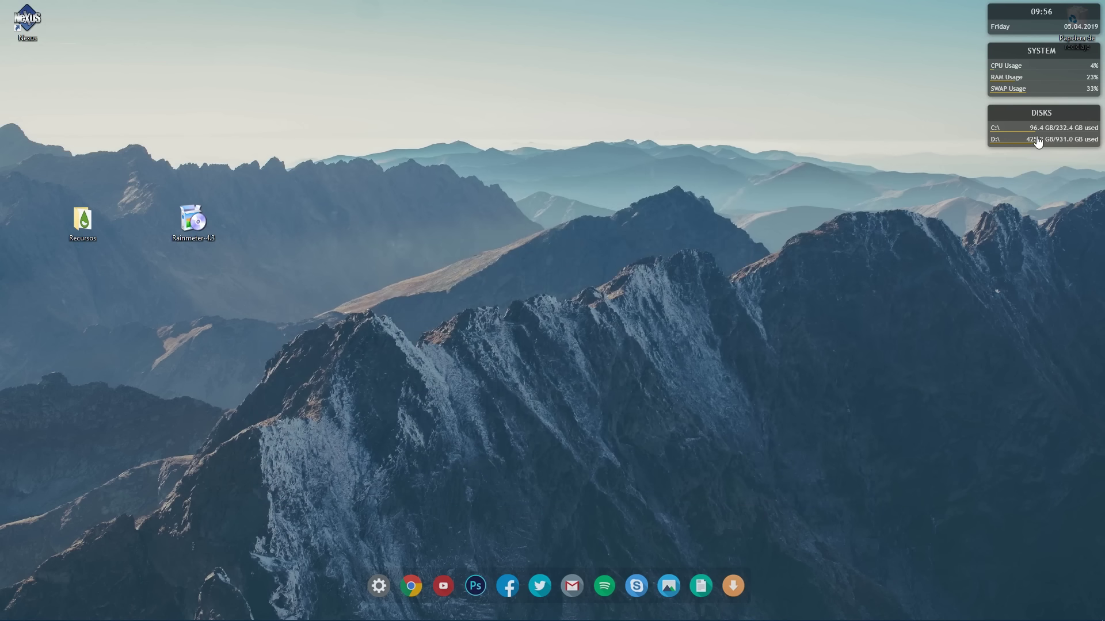
right_click(1020, 15)
left_click(1030, 140)
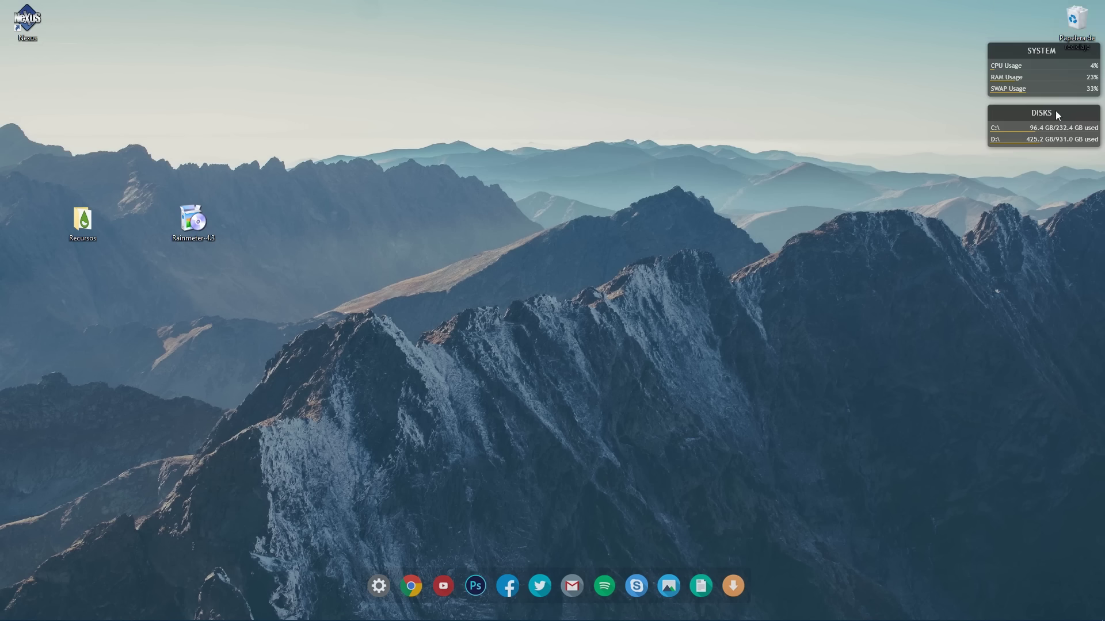
right_click(1044, 54)
left_click(1029, 175)
right_click(1014, 113)
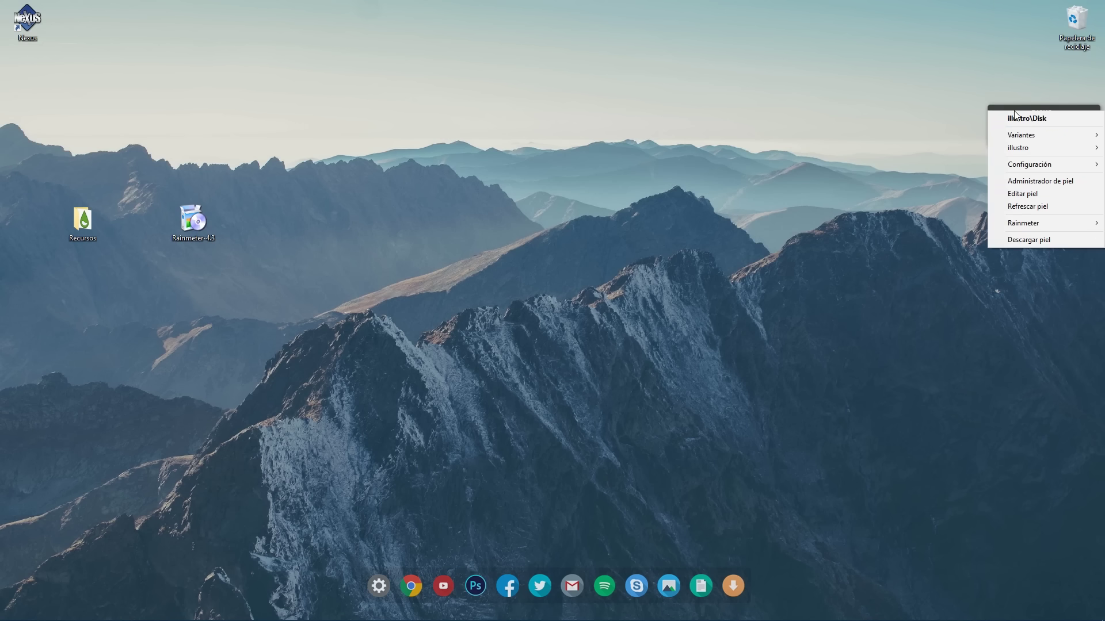
left_click(1027, 241)
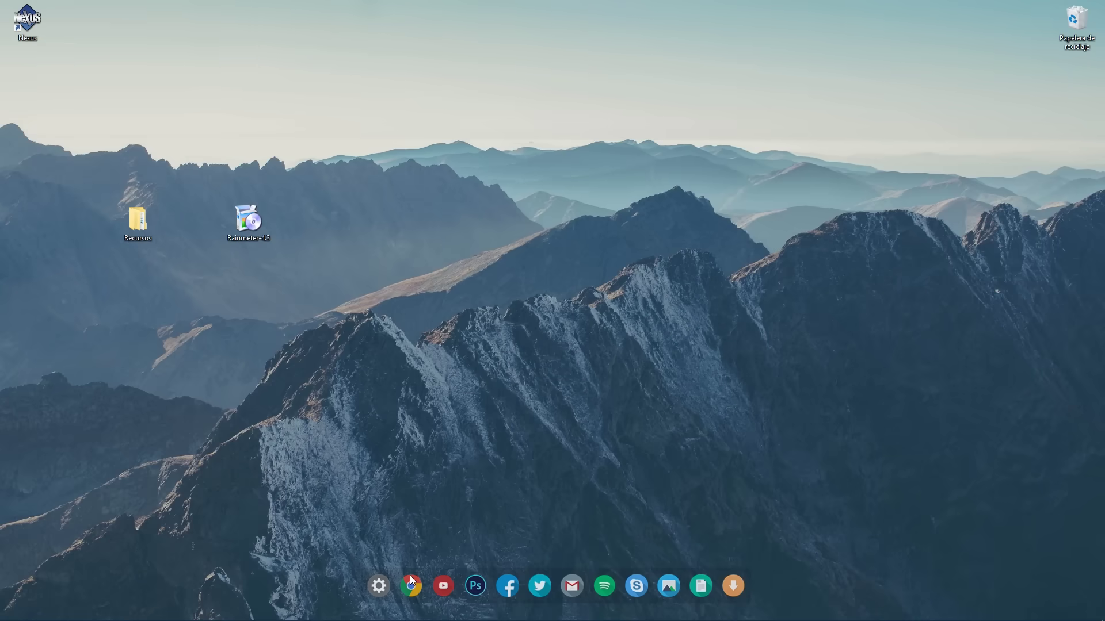
- Switch to Chrome, download the RetrOcOlOr and Rento skins from their DeviantArt pages and minimize the browser
left_click(411, 577)
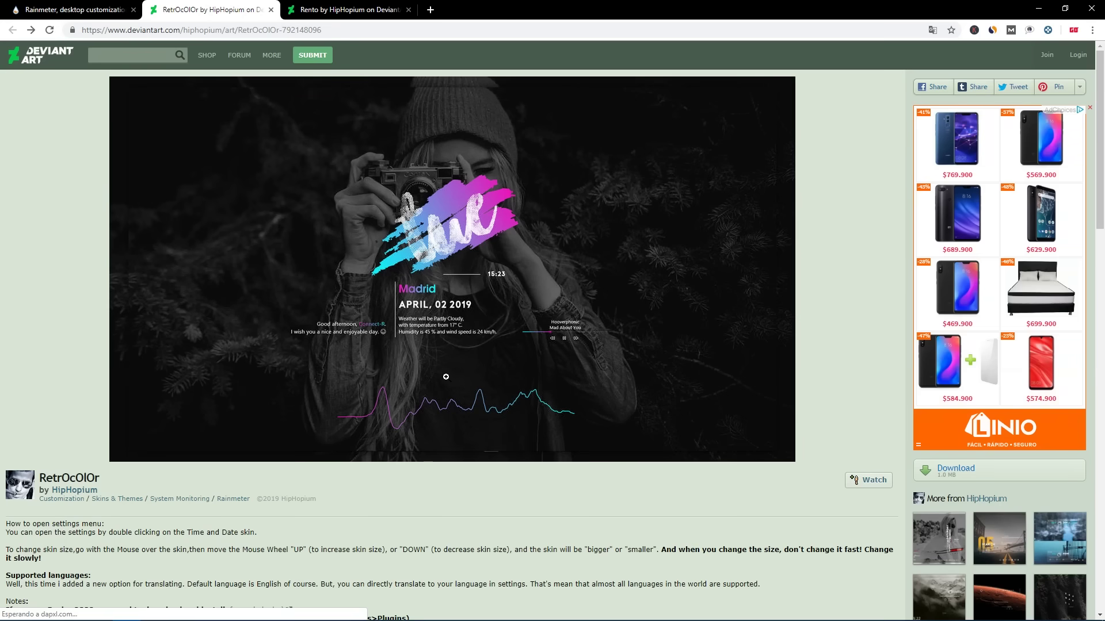
left_click(1008, 471)
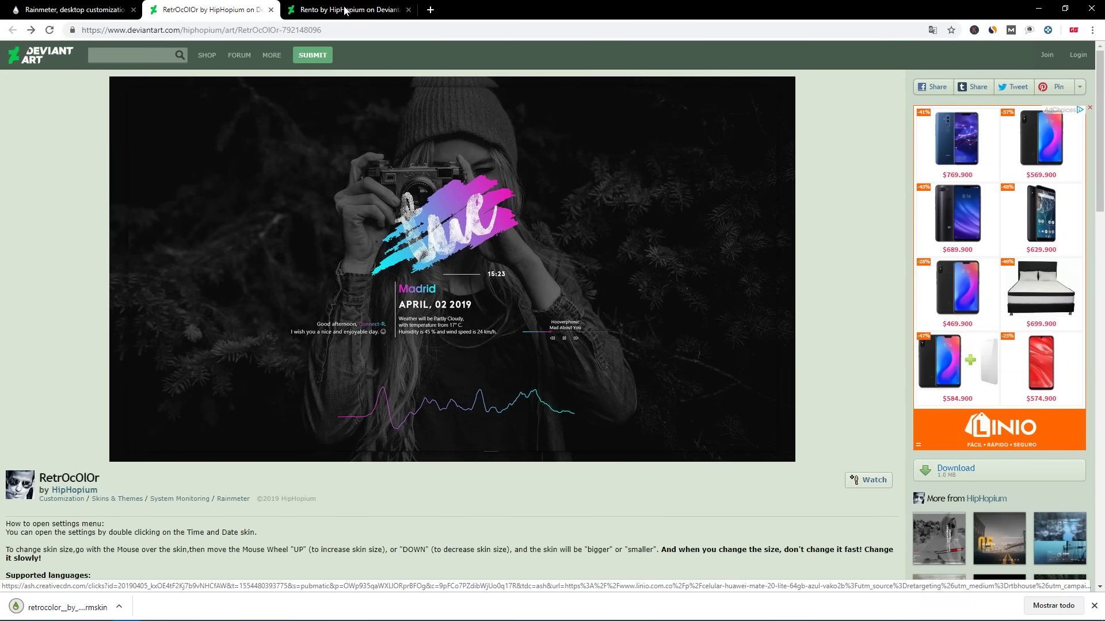
key("ctrl+Tab")
left_click(989, 469)
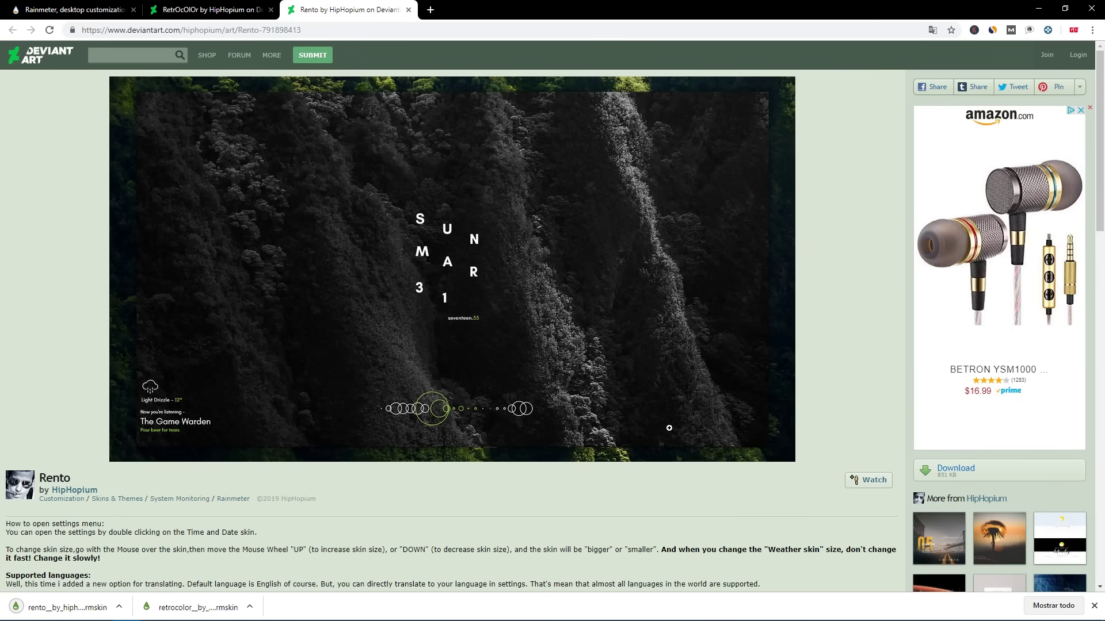
left_click(1037, 10)
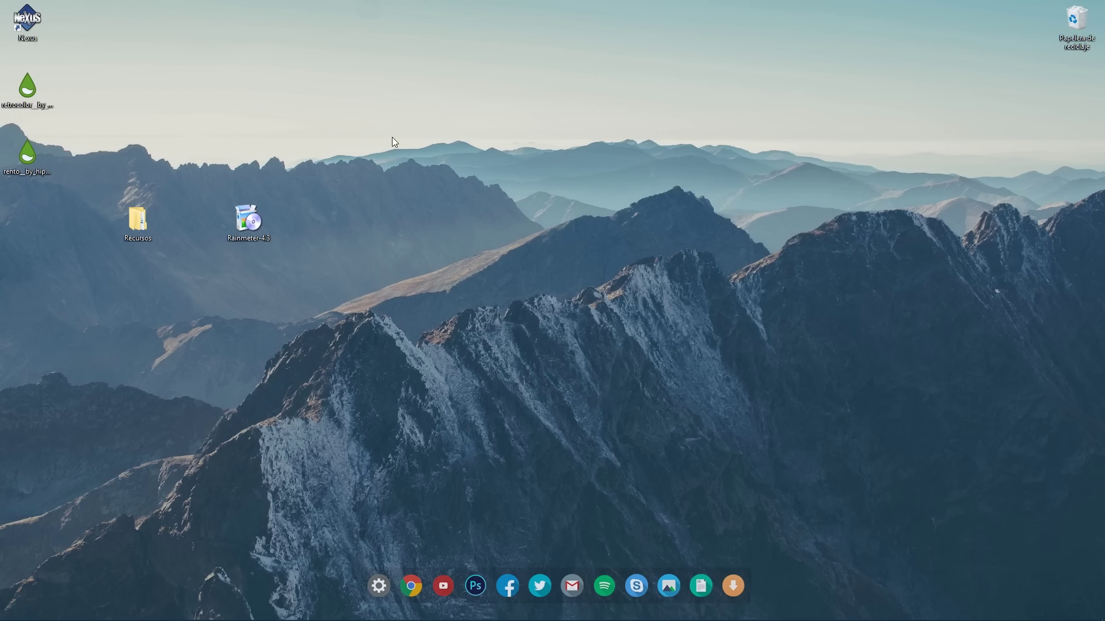
- Move the two downloaded skin packages and the Rainmeter-4.3 installer from the desktop into the Recursos folder
left_click(27, 86, "ctrl")
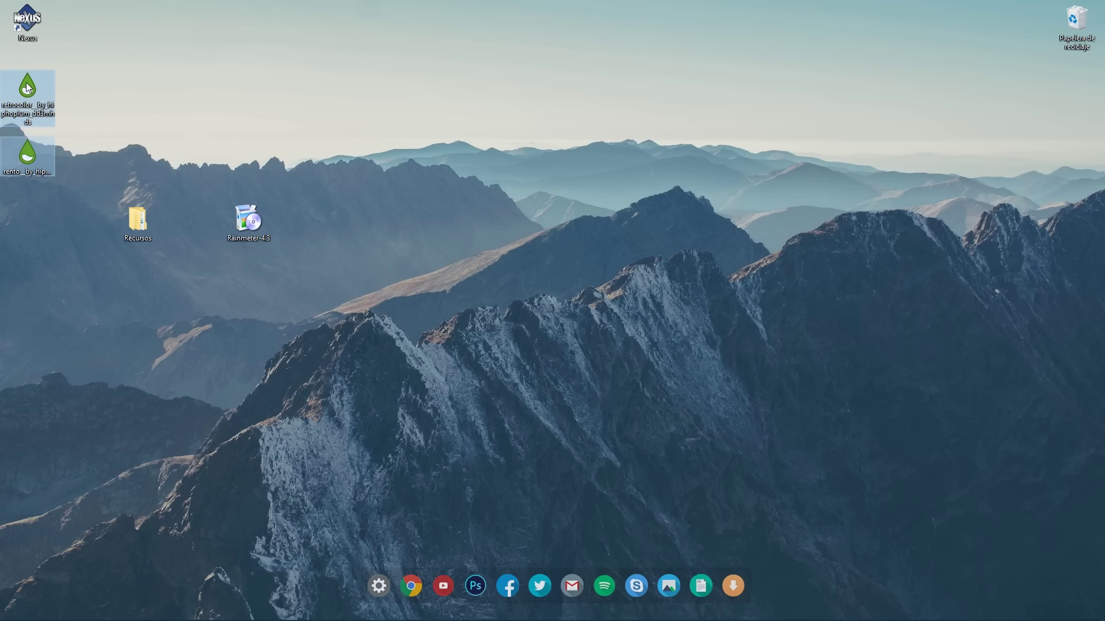
left_click_drag(26, 82, 147, 207)
left_click_drag(228, 226, 141, 222)
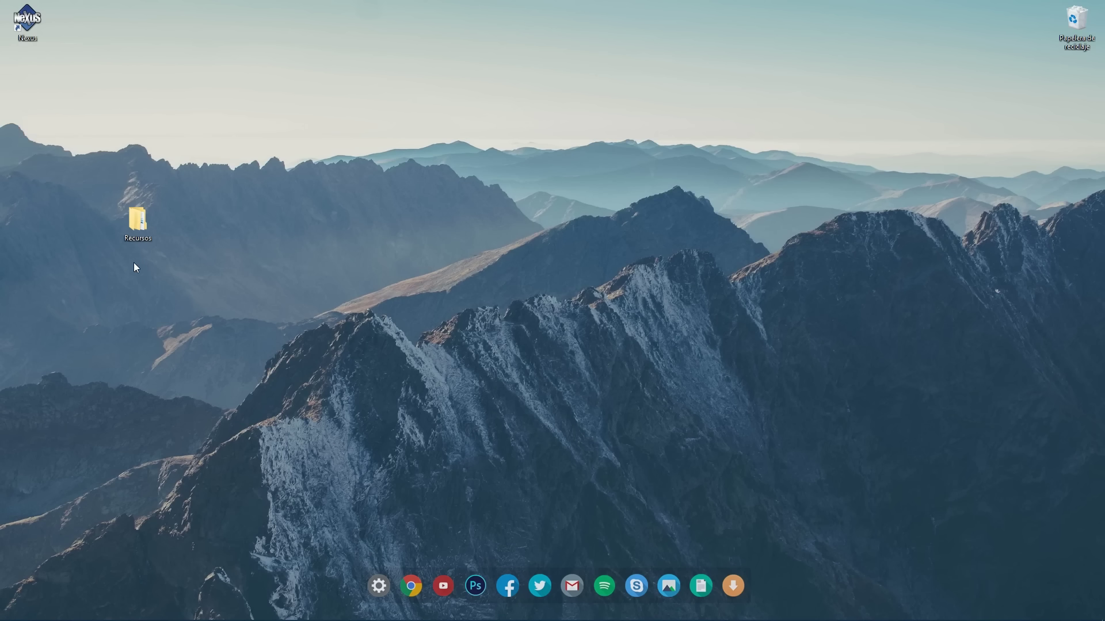
- Install the RetrOcOlOr skin package from Recursos with its included layout applied, and set its clock to the 12 h format
double_click(147, 222)
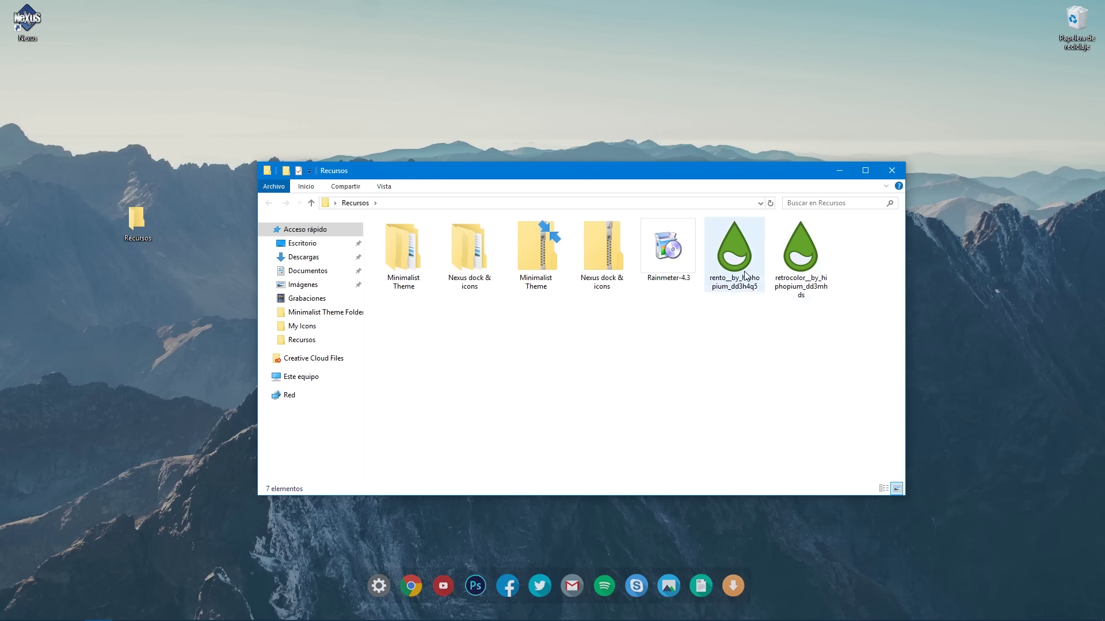
left_click(800, 291)
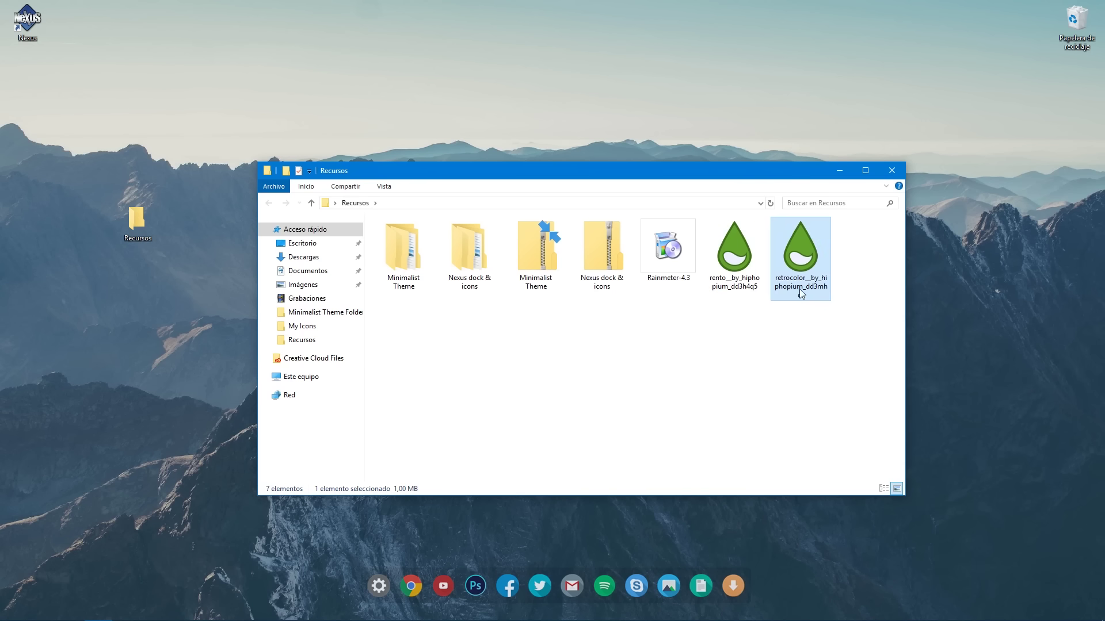
double_click(806, 253)
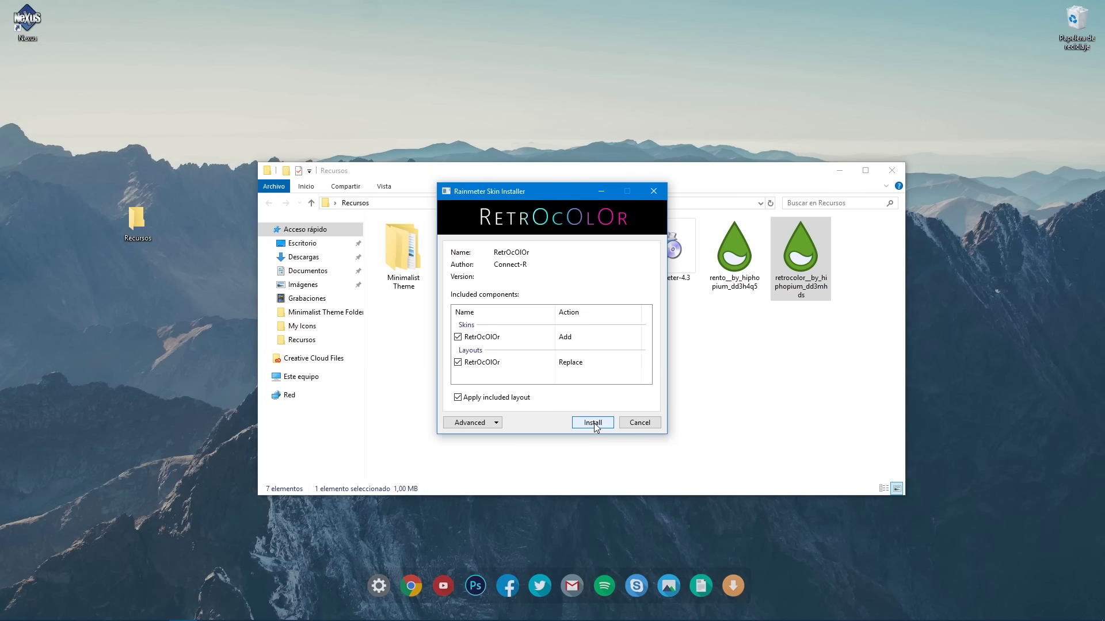
left_click(594, 423)
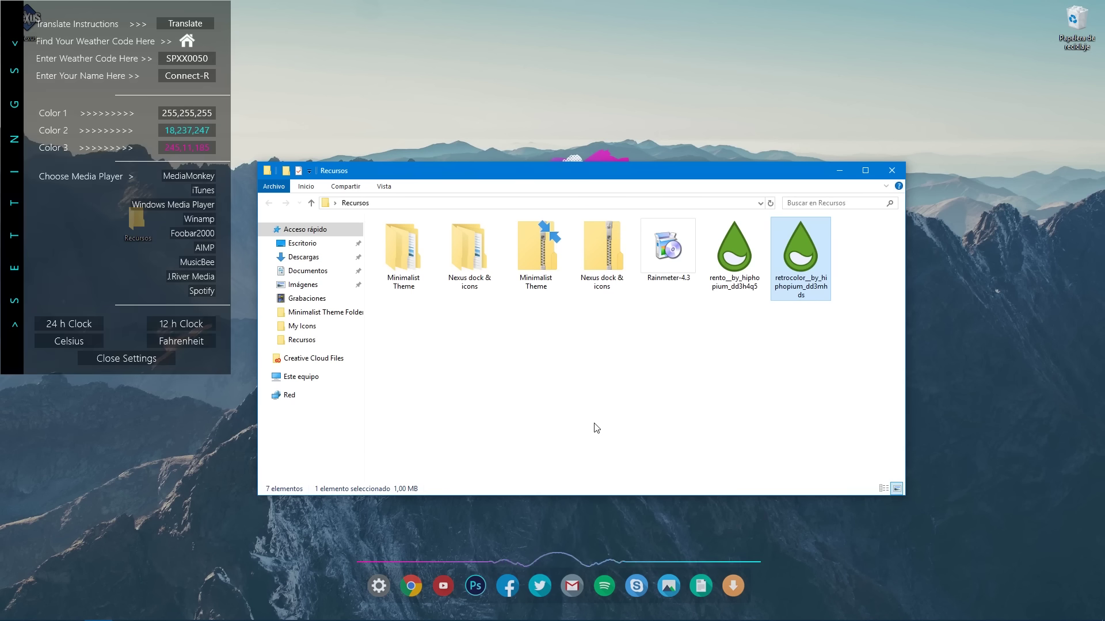
left_click(839, 170)
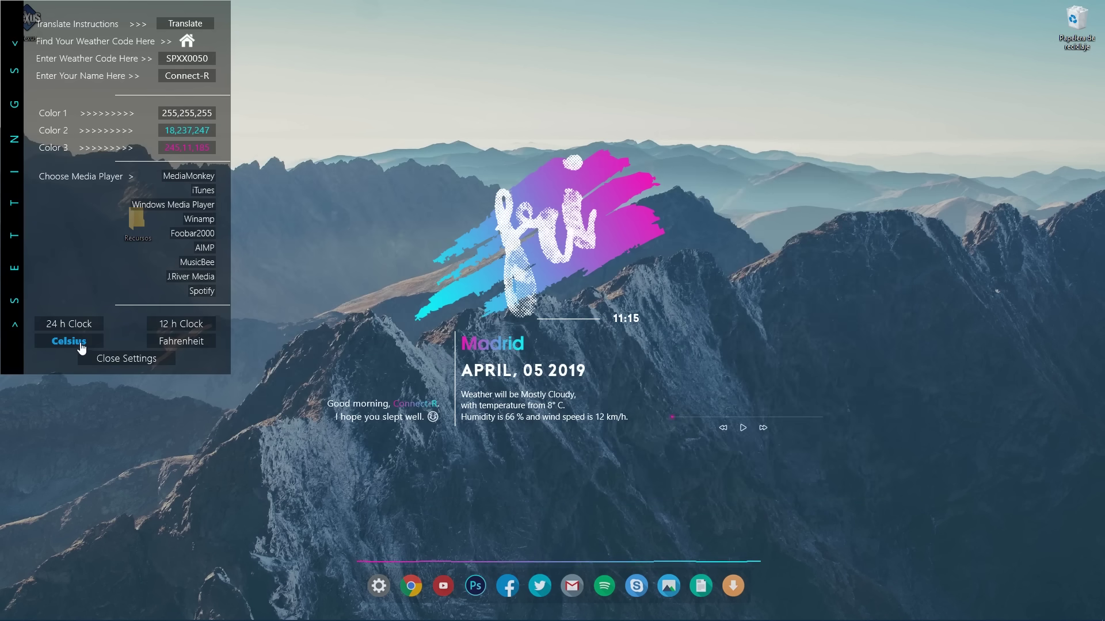
left_click(180, 322)
- Switch to Spotify, search for the artist Tobu, play the popular track Return To The Wild and minimize the player
left_click(604, 585)
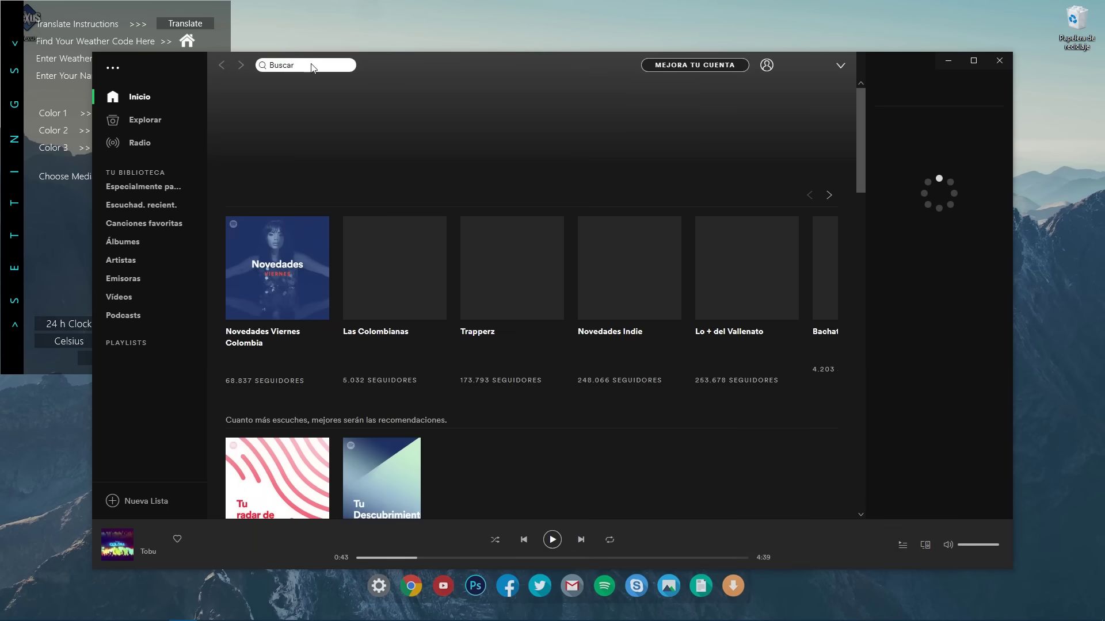
left_click(309, 65)
type("toobu")
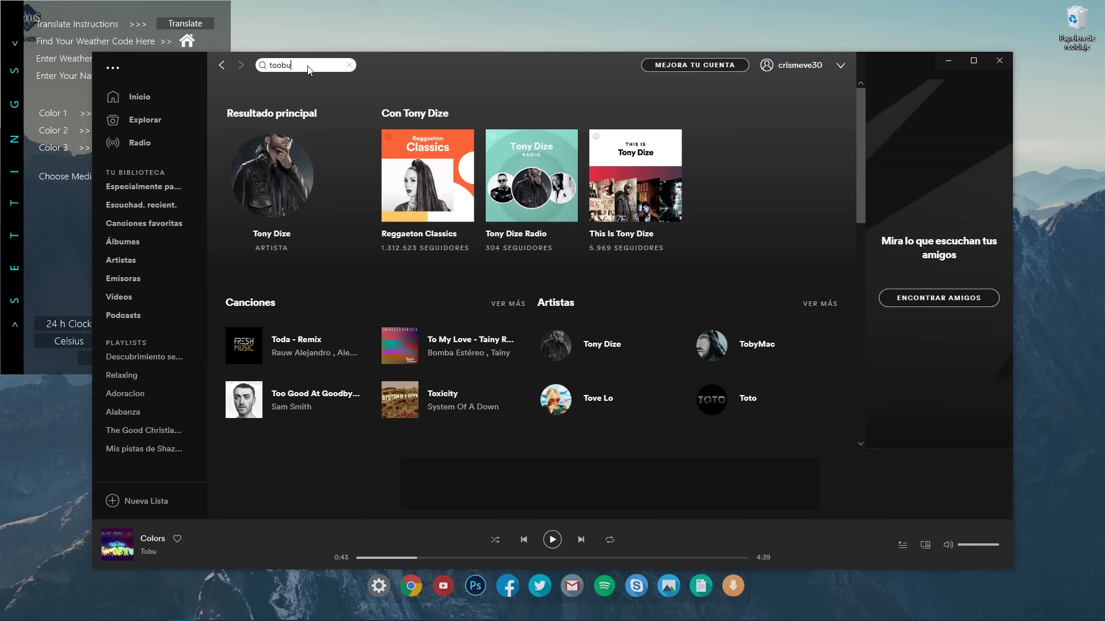
left_click(273, 241)
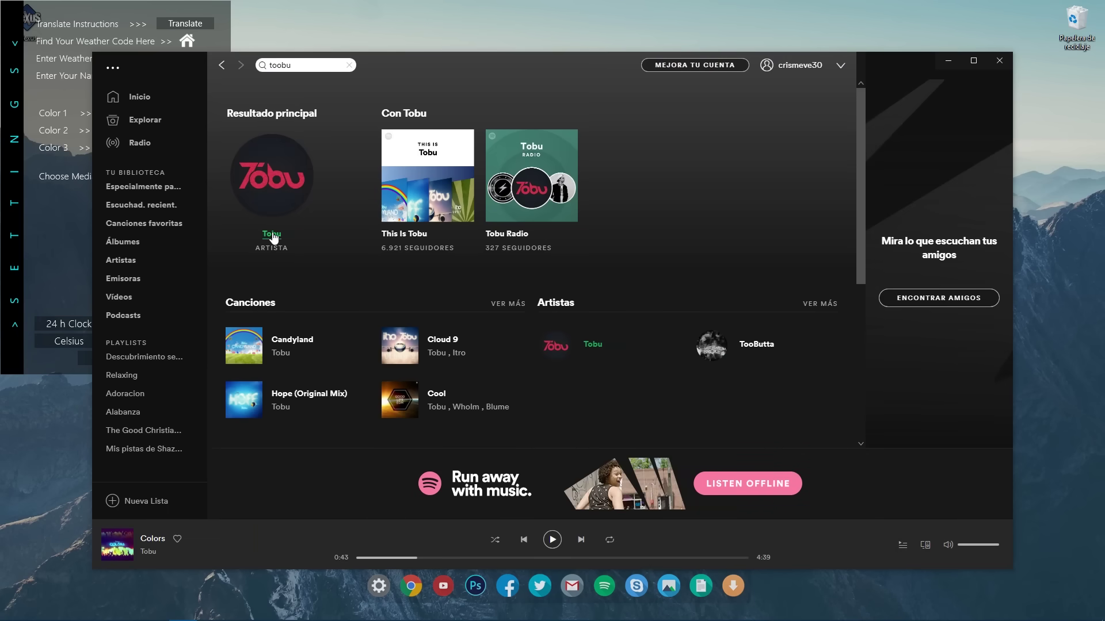
scroll(463, 433, "down", 2)
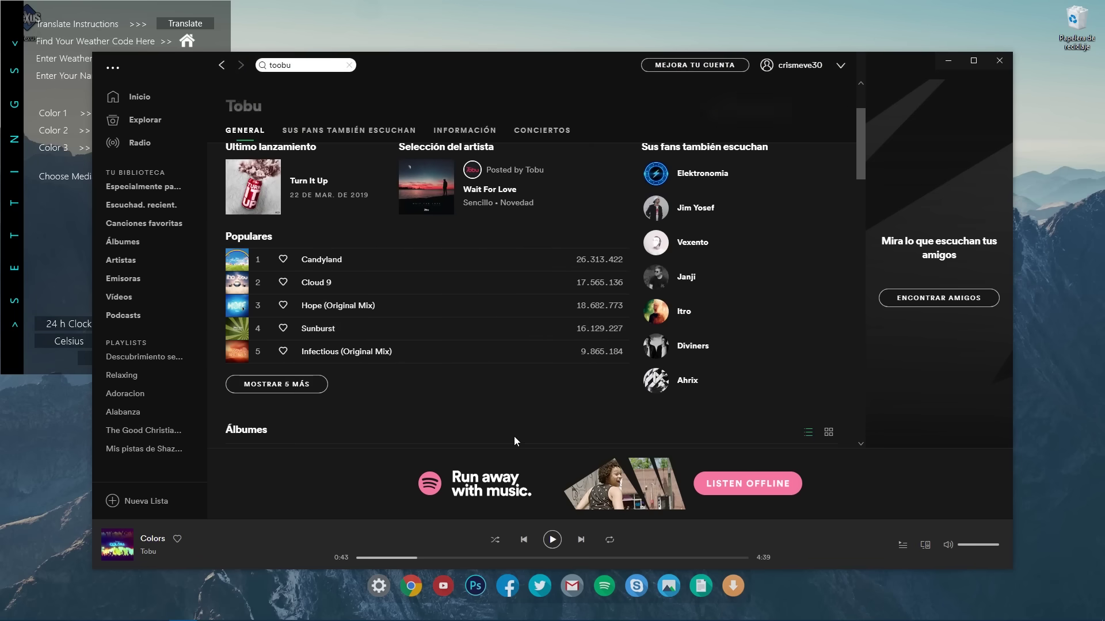
left_click(309, 385)
left_click(261, 375)
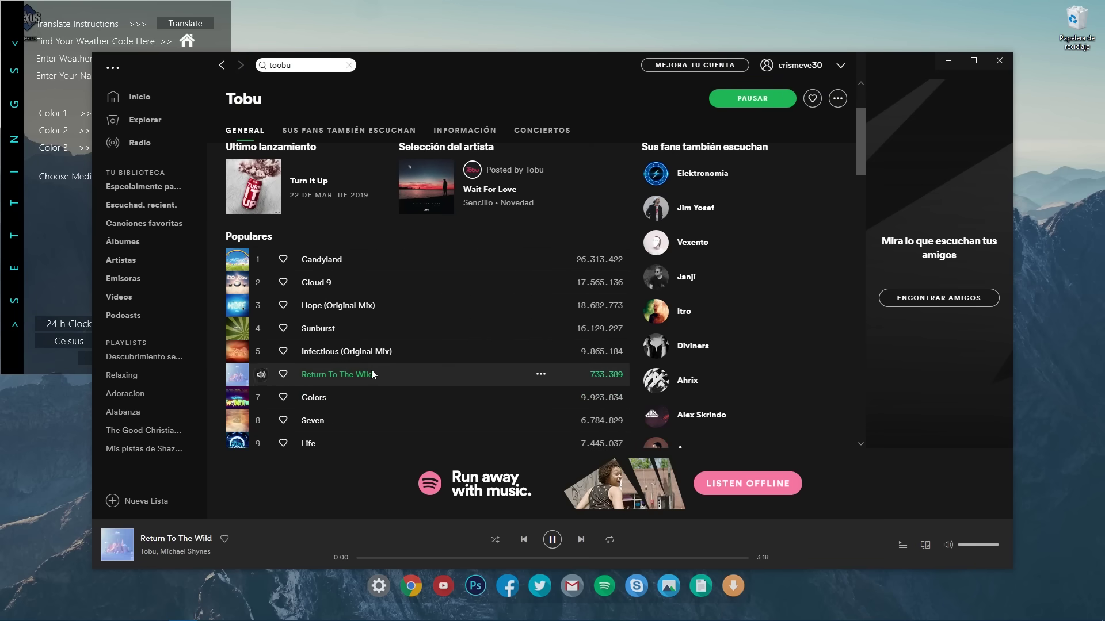
left_click(945, 60)
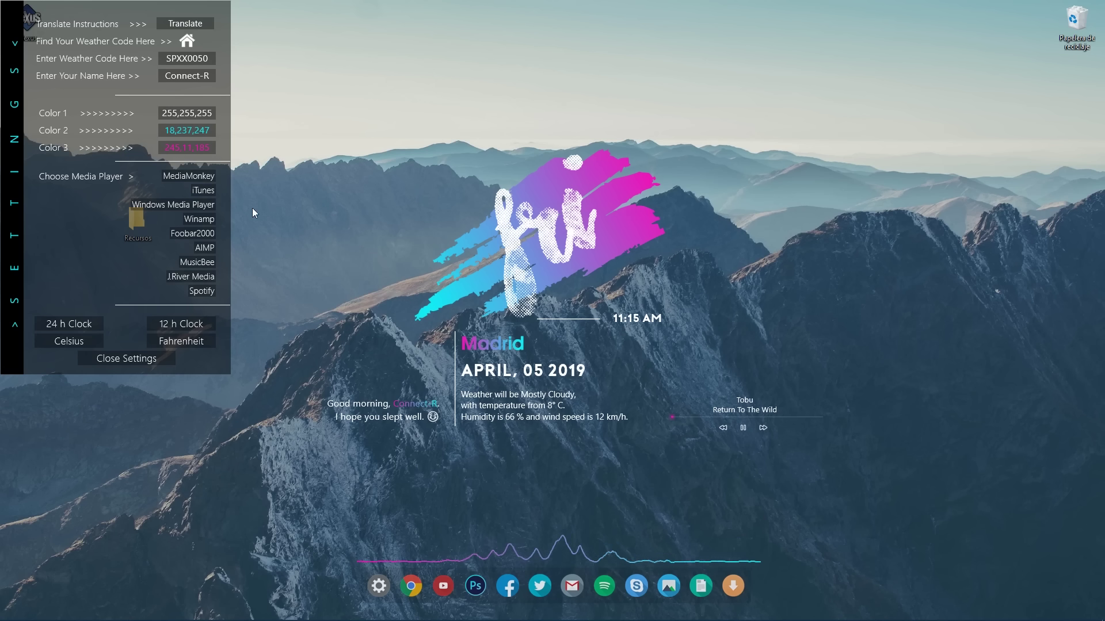
- Open the skin's translation file in Notepad, review its instructions and translatable entries, and minimize it
left_click(198, 27)
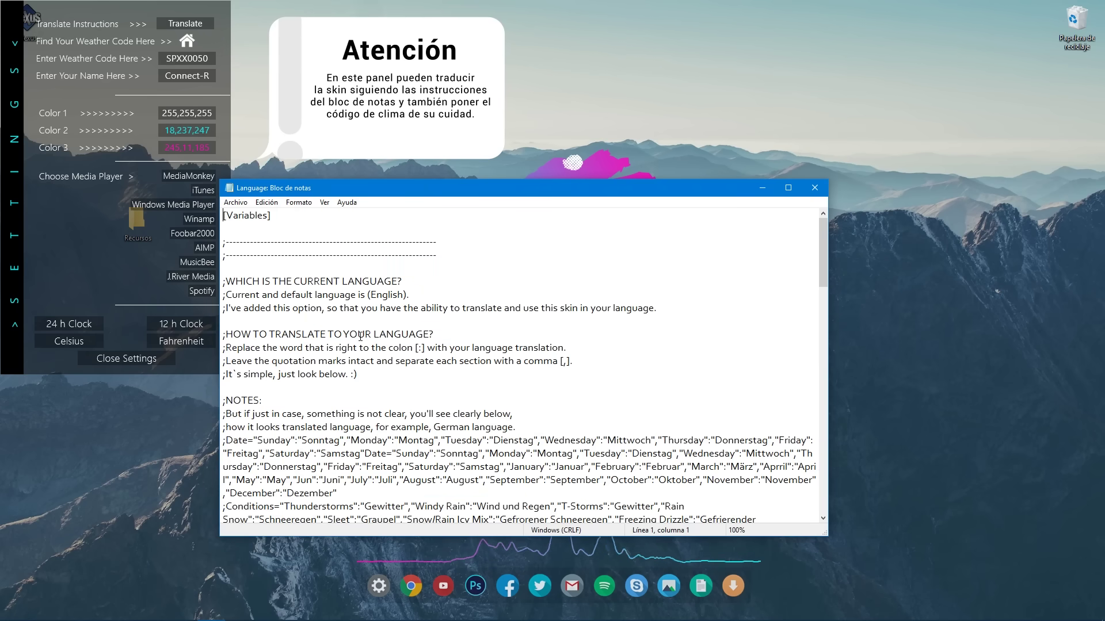
scroll(385, 347, "down", 1)
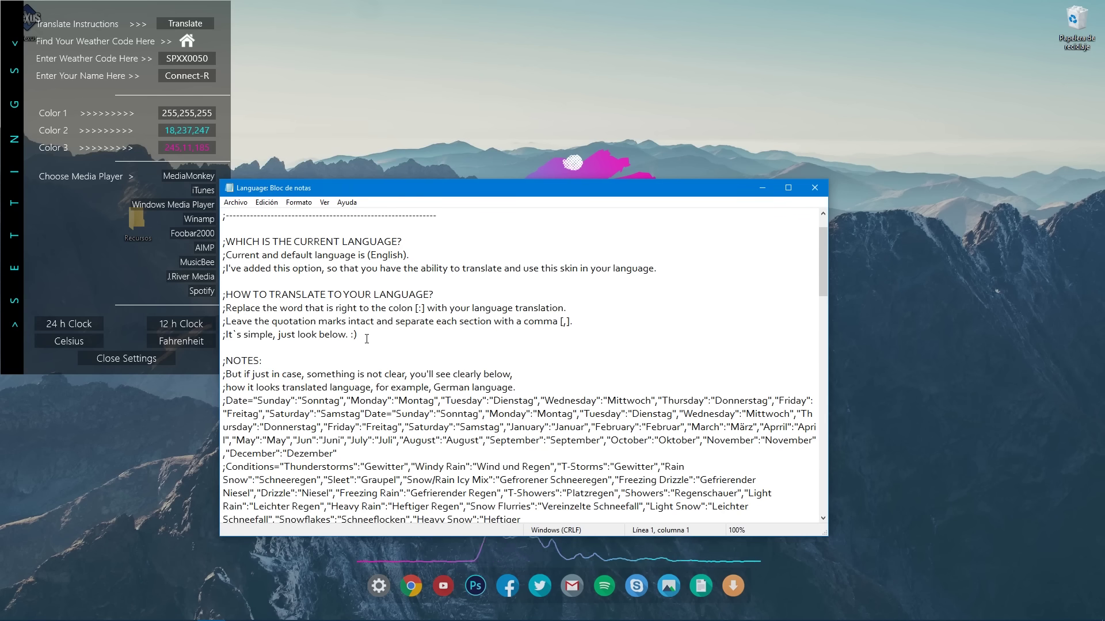
left_click_drag(358, 334, 225, 295)
left_click(386, 338)
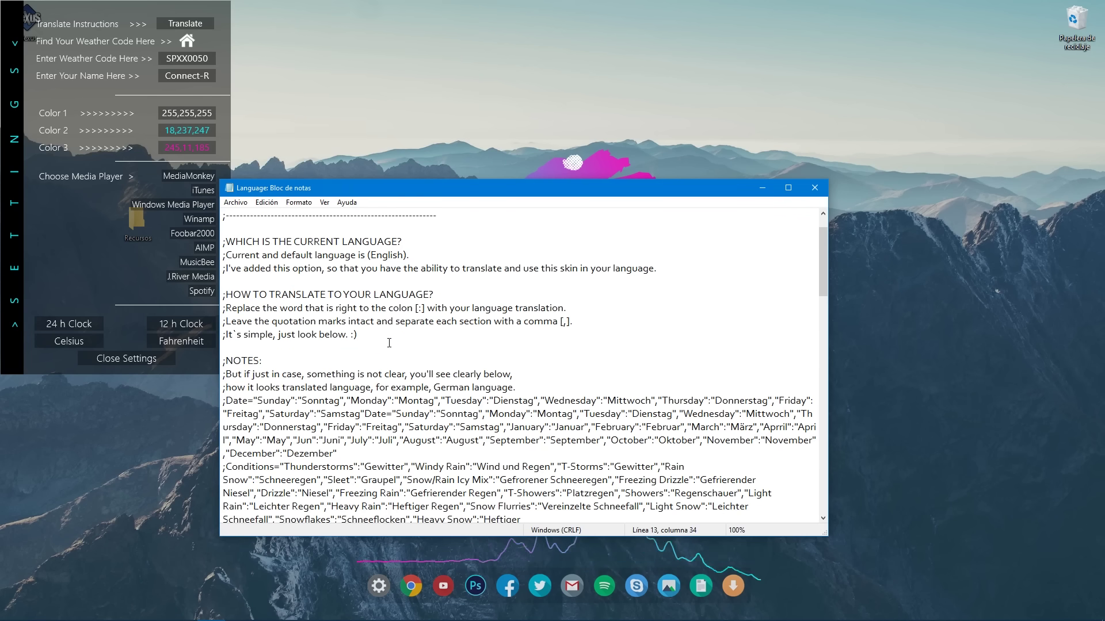
scroll(386, 338, "down", 6)
scroll(391, 342, "down", 4)
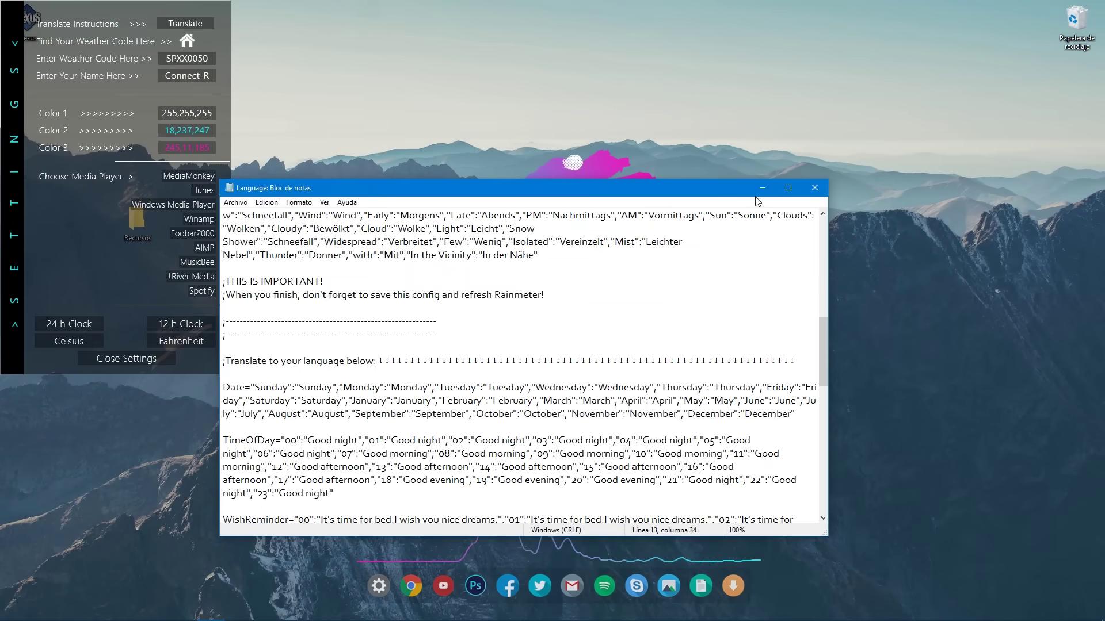
left_click(761, 188)
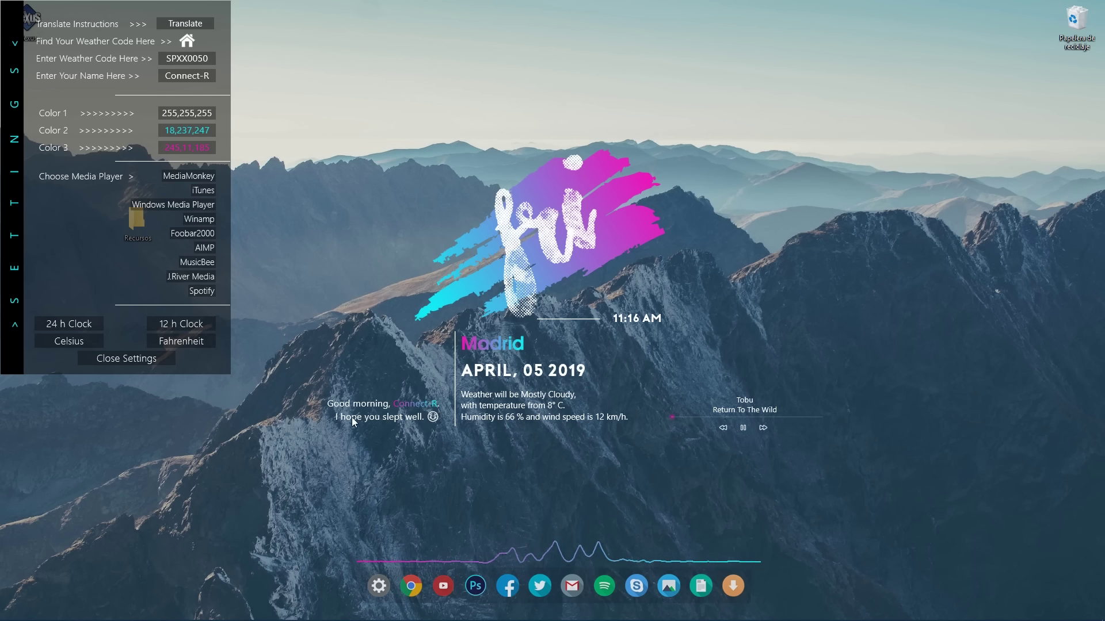
- Bring back the minimized translation file and change the April entry's translated value to Abril
left_click(218, 614)
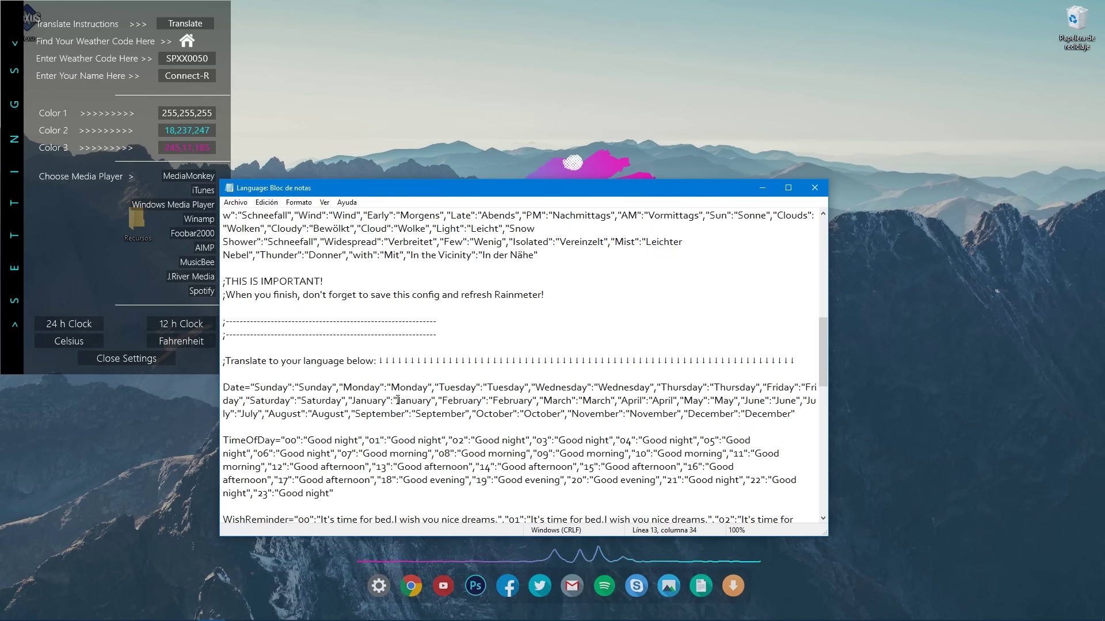
left_click(676, 400)
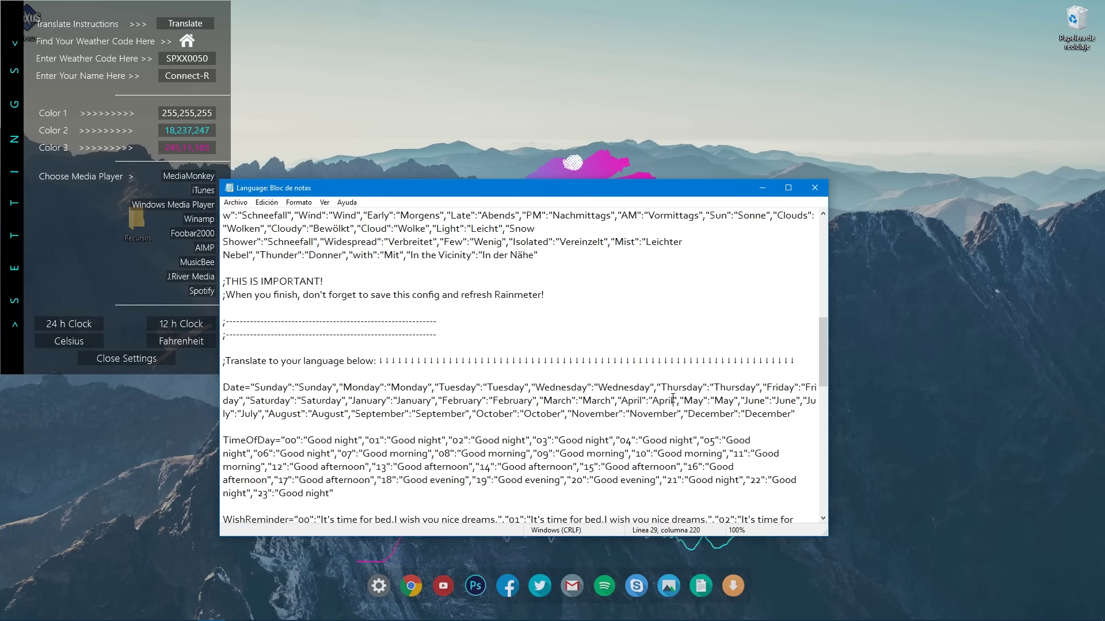
key("BackSpace")
key("BackSpace")
key("BackSpace")
key("BackSpace")
type("bril")
- Translate the Mostly Cloudy value in the Conditions section as "Mayormente Nublado"
scroll(403, 419, "down", 2)
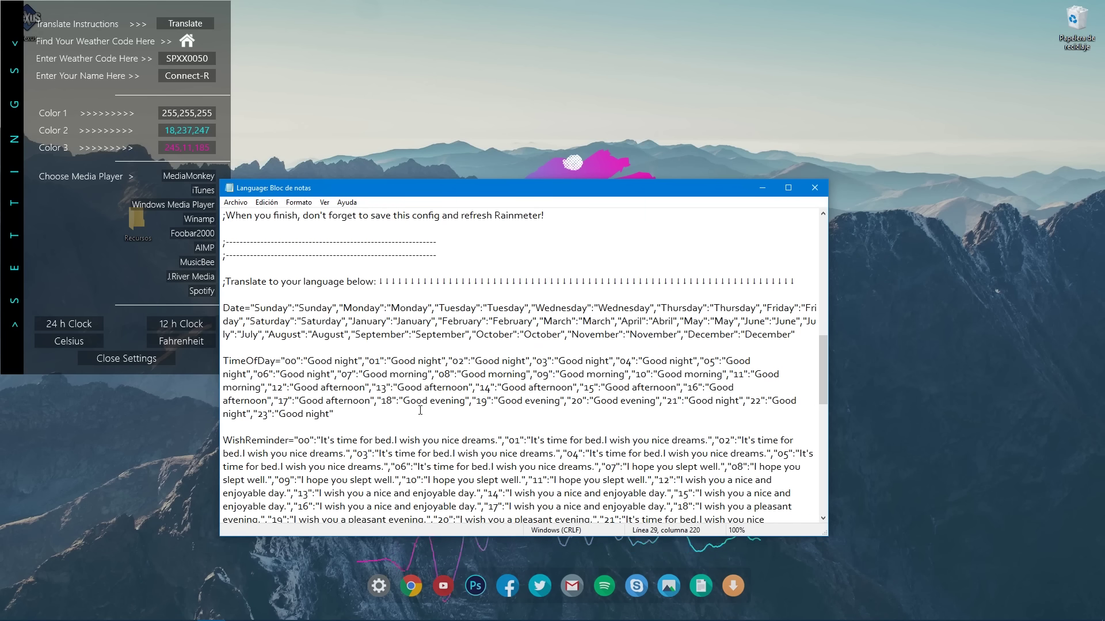
scroll(420, 411, "down", 2)
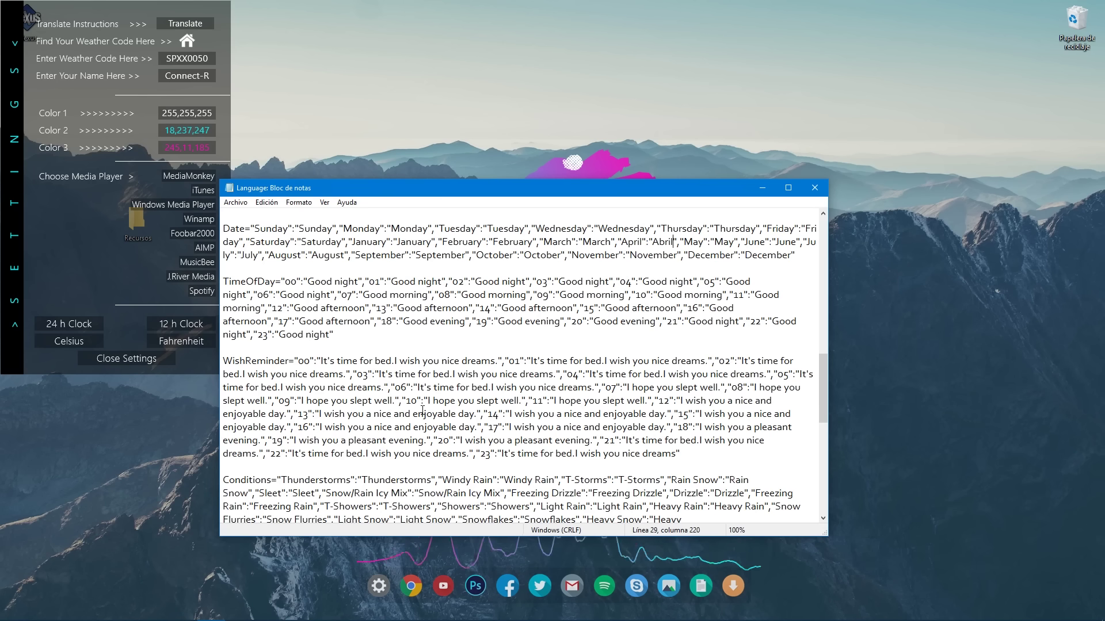
scroll(422, 410, "down", 2)
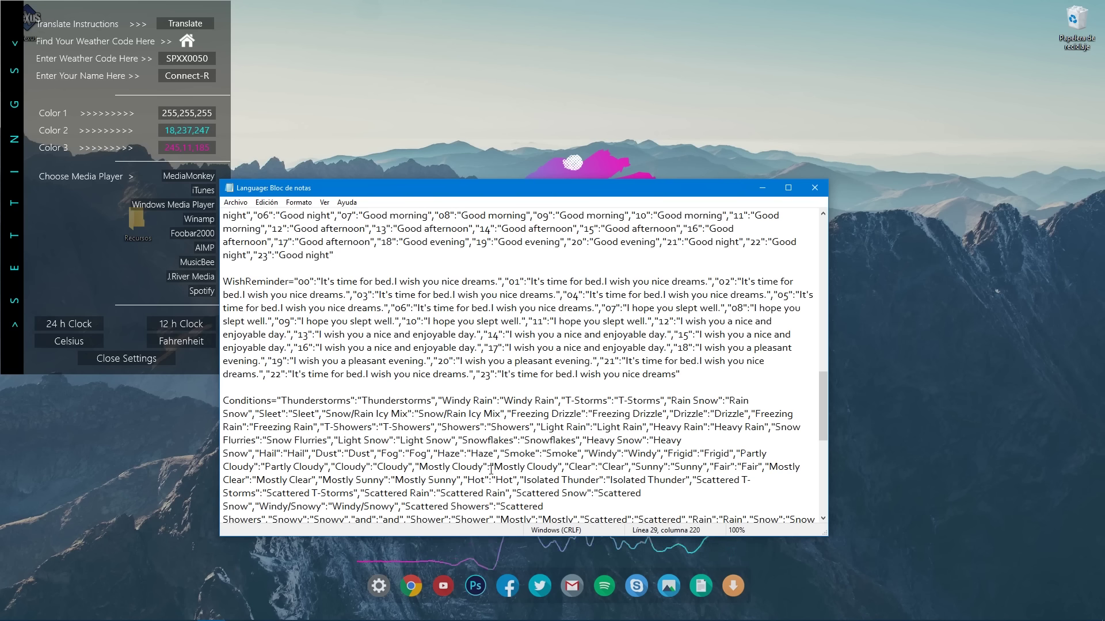
left_click_drag(557, 468, 496, 467)
type("May")
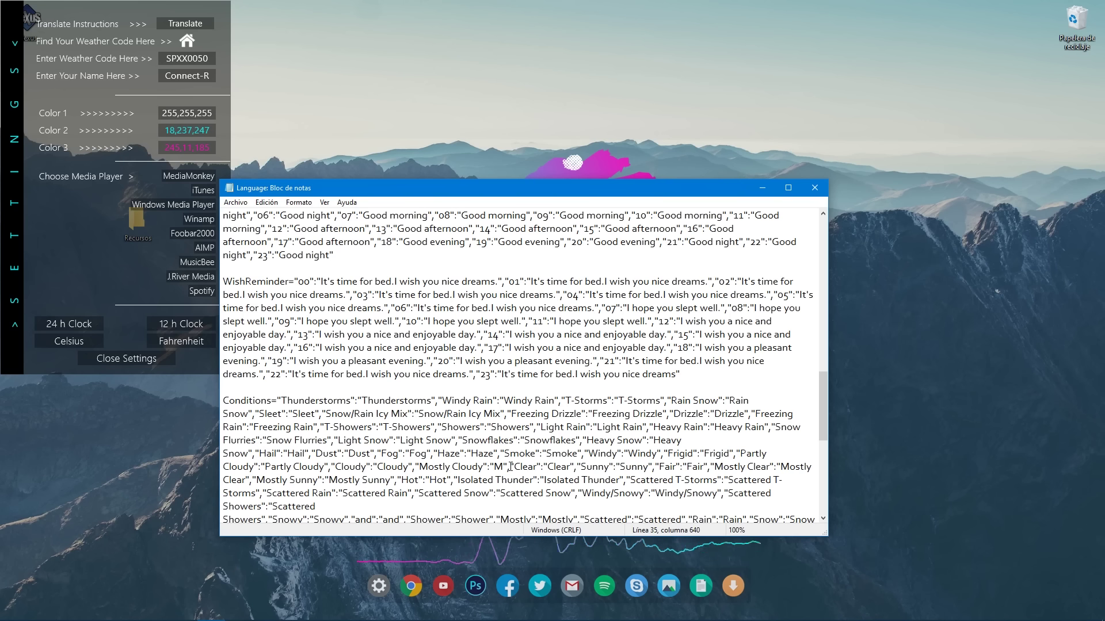
type("ormente N")
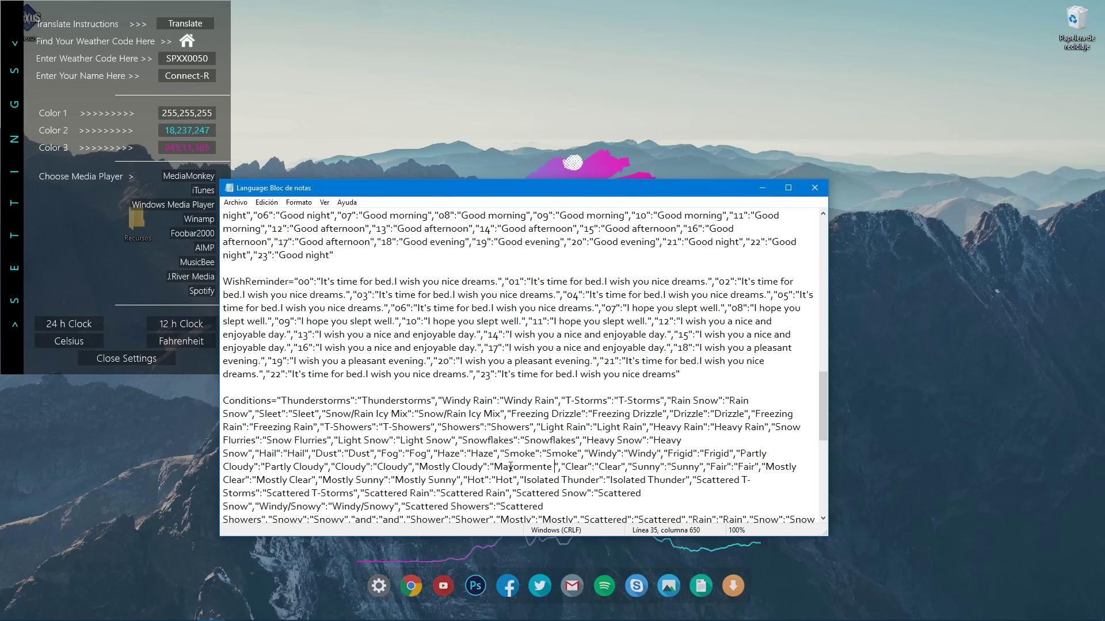
type("ublado")
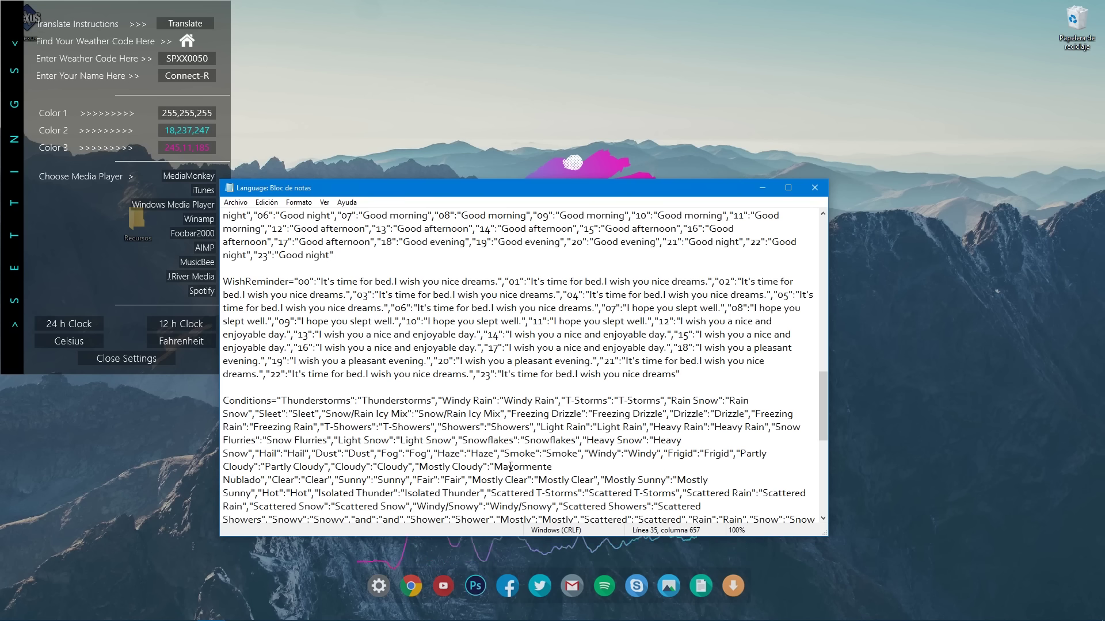
- Replace the translated value of the "Weather will be" line with "El Clima prodria ser"
scroll(490, 391, "down", 1)
scroll(489, 391, "down", 3)
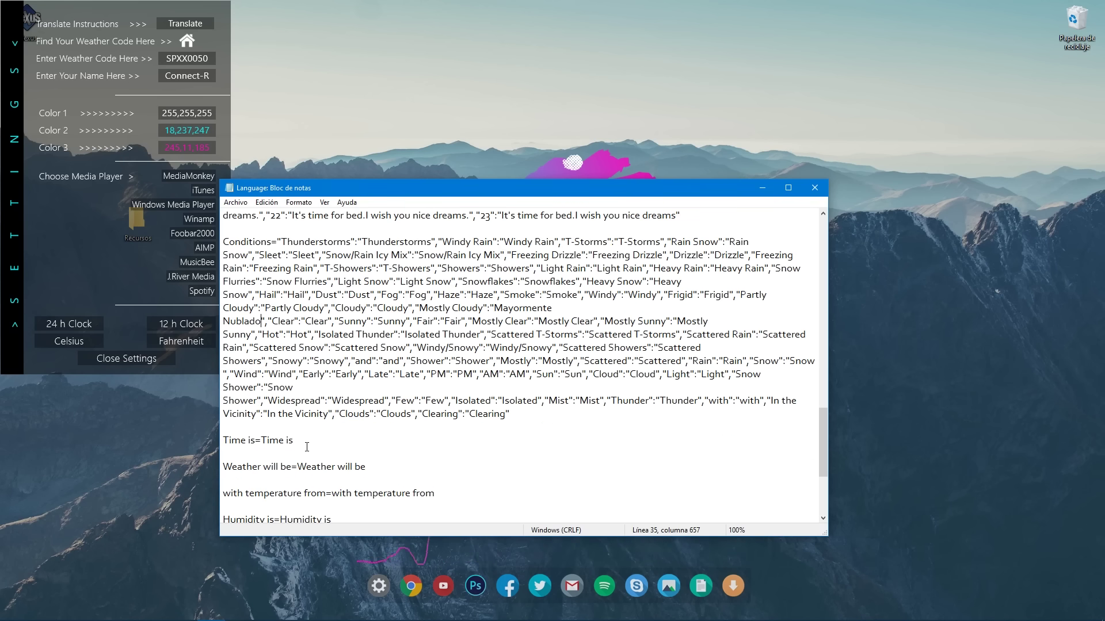
left_click_drag(367, 466, 299, 466)
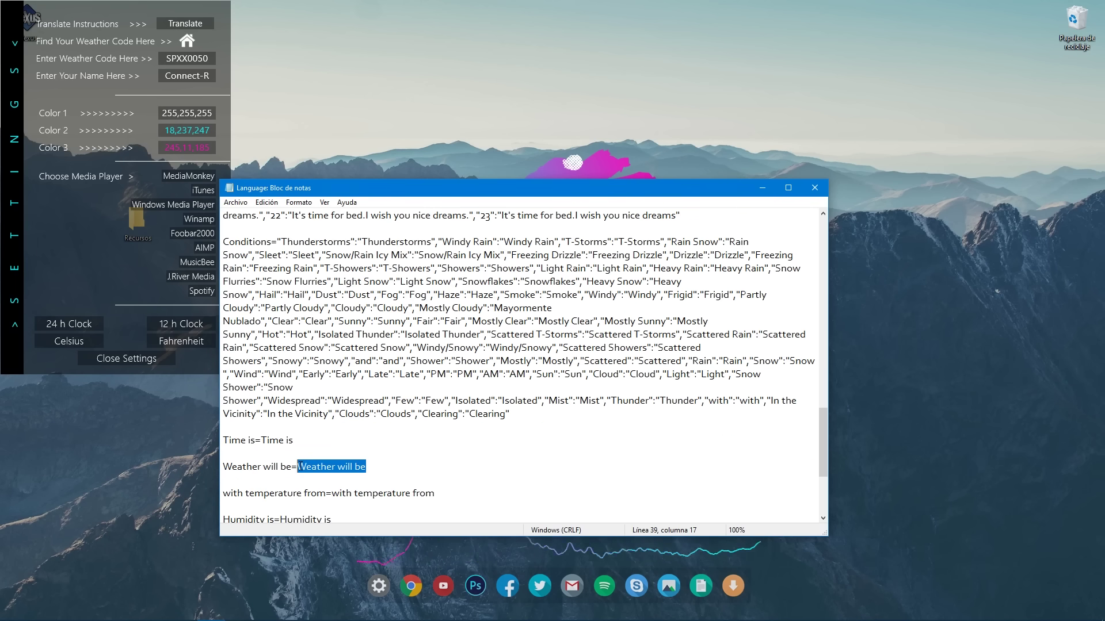
type("El Clima pdor")
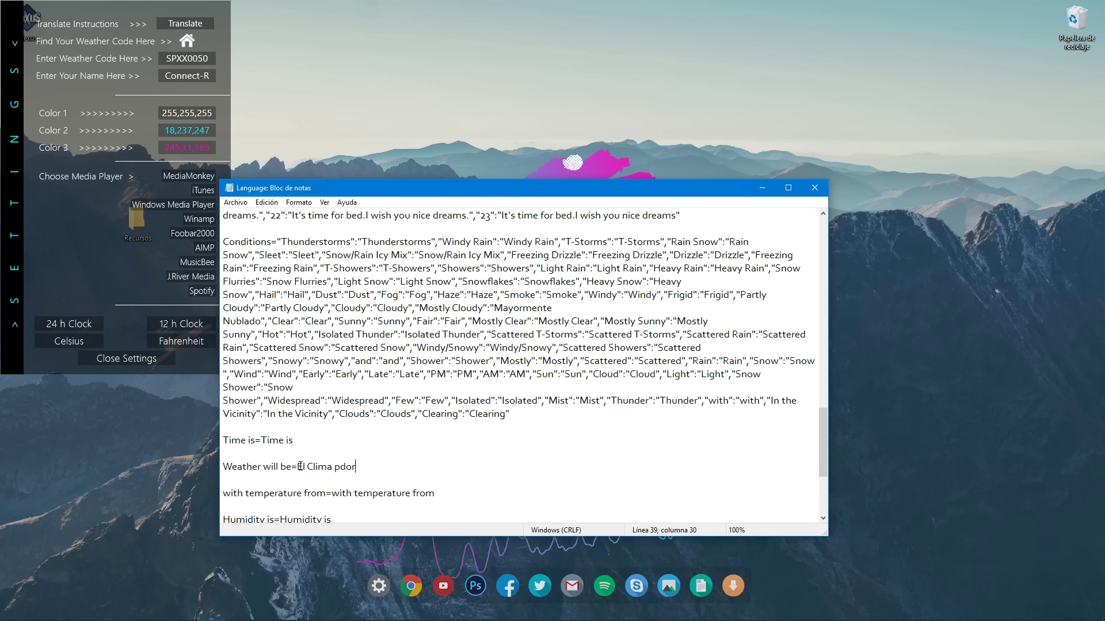
key("BackSpace")
key("BackSpace")
key("BackSpace")
type("rodria ser")
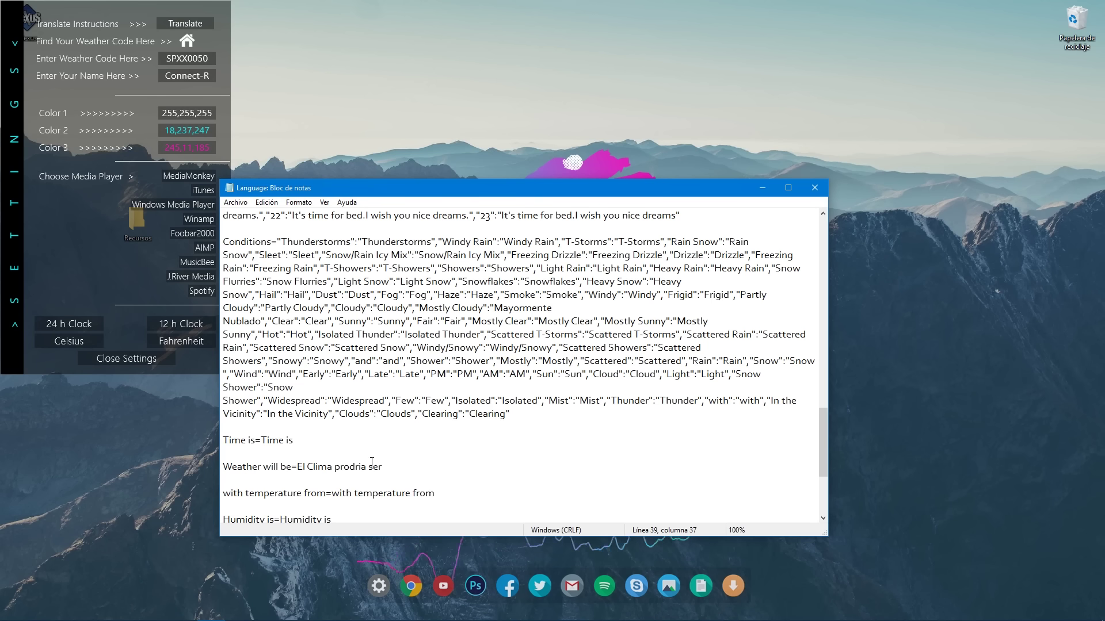
- Replace the translated value of the "with temperature from" line with "con temperatura de"
left_click_drag(435, 493, 332, 493)
type("con temper")
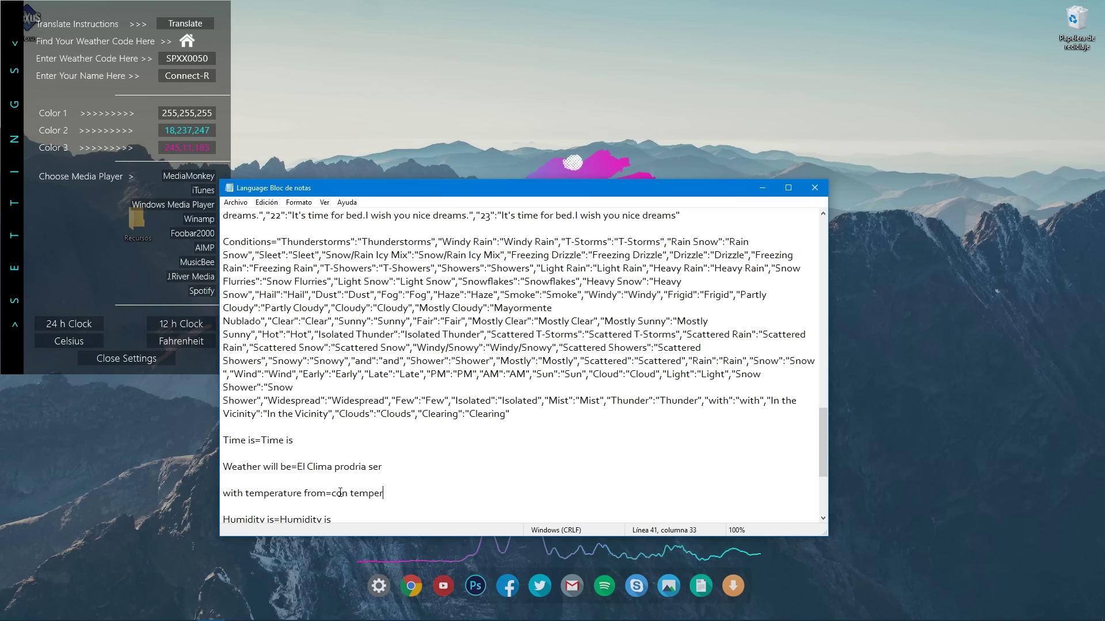
scroll(390, 473, "down", 1)
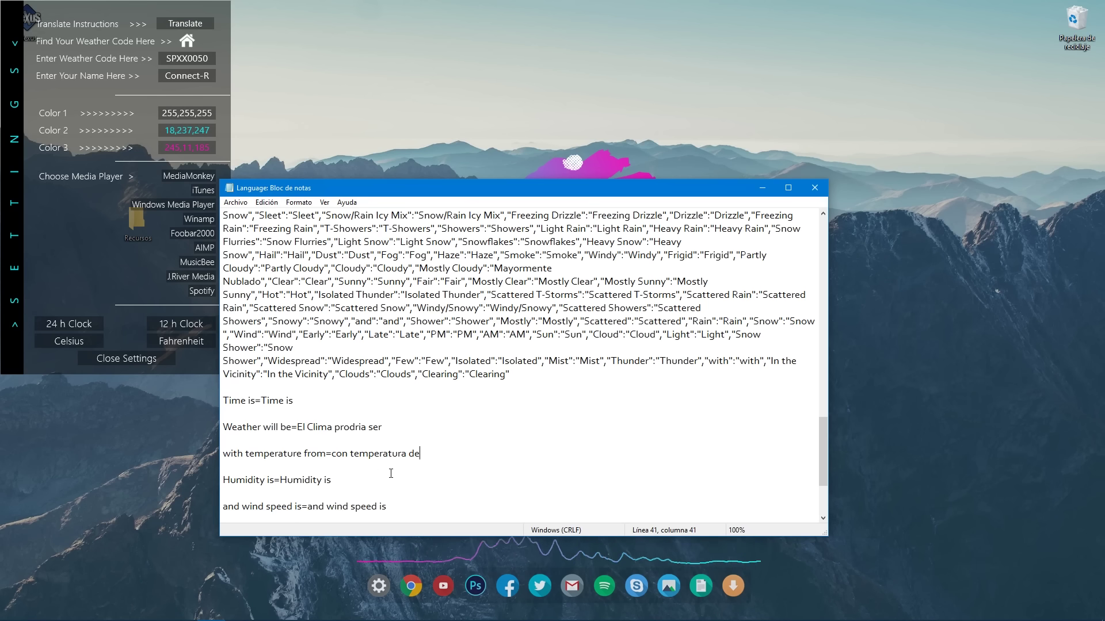
- Save the edited translation file and close it
left_click(235, 202)
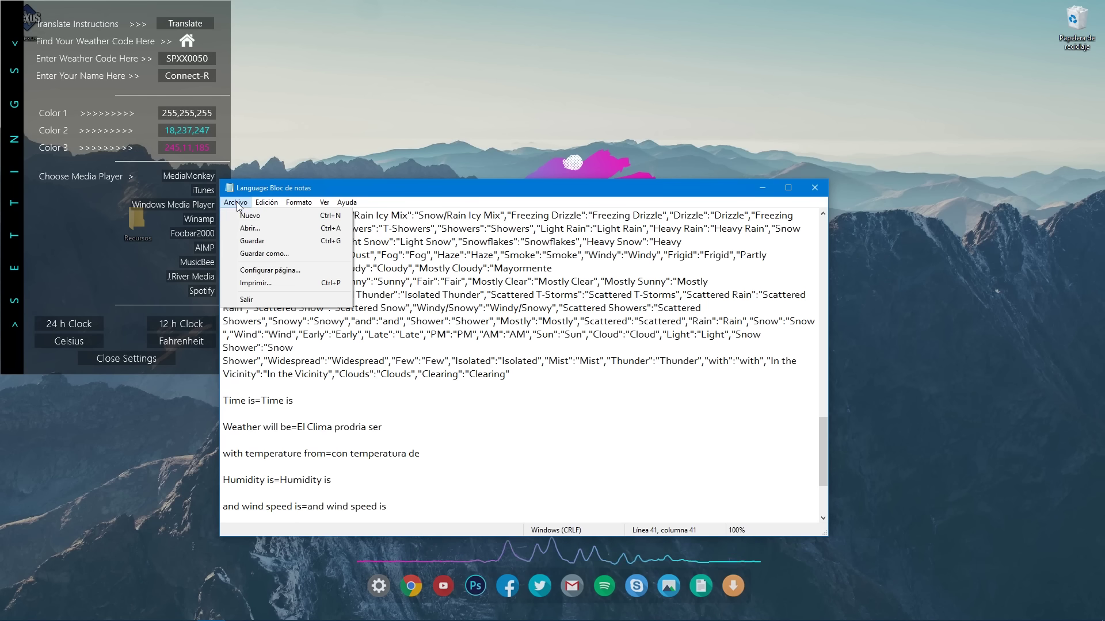
left_click(252, 241)
left_click(814, 188)
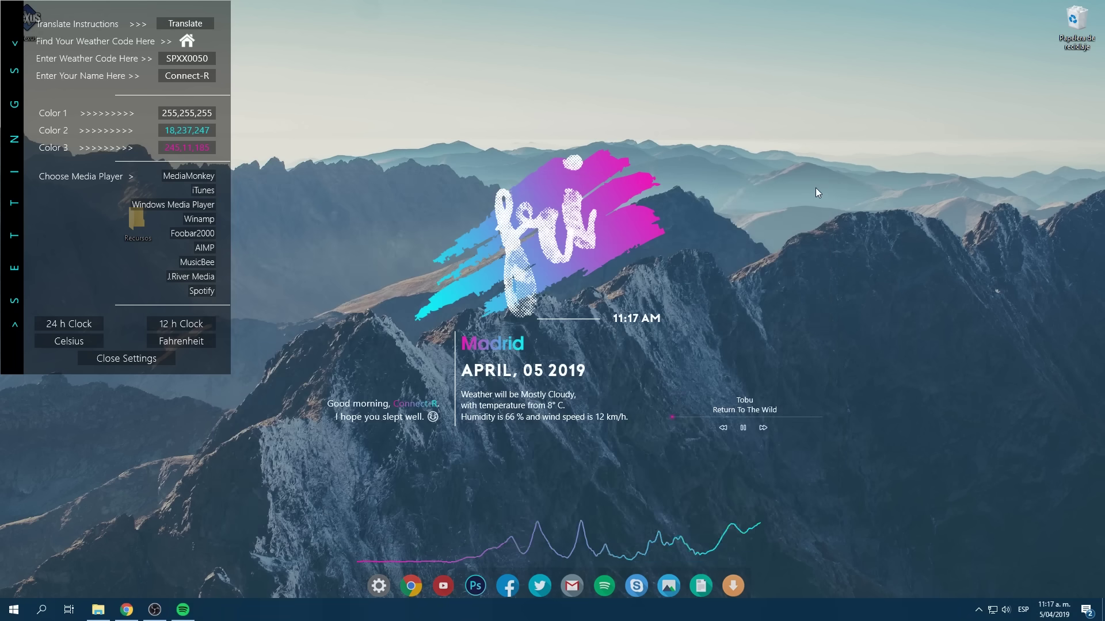
- Close the skin's settings panel, then refresh all skins from the Rainmeter manager and close the manager
left_click(126, 357)
left_click(979, 608)
left_click(989, 586)
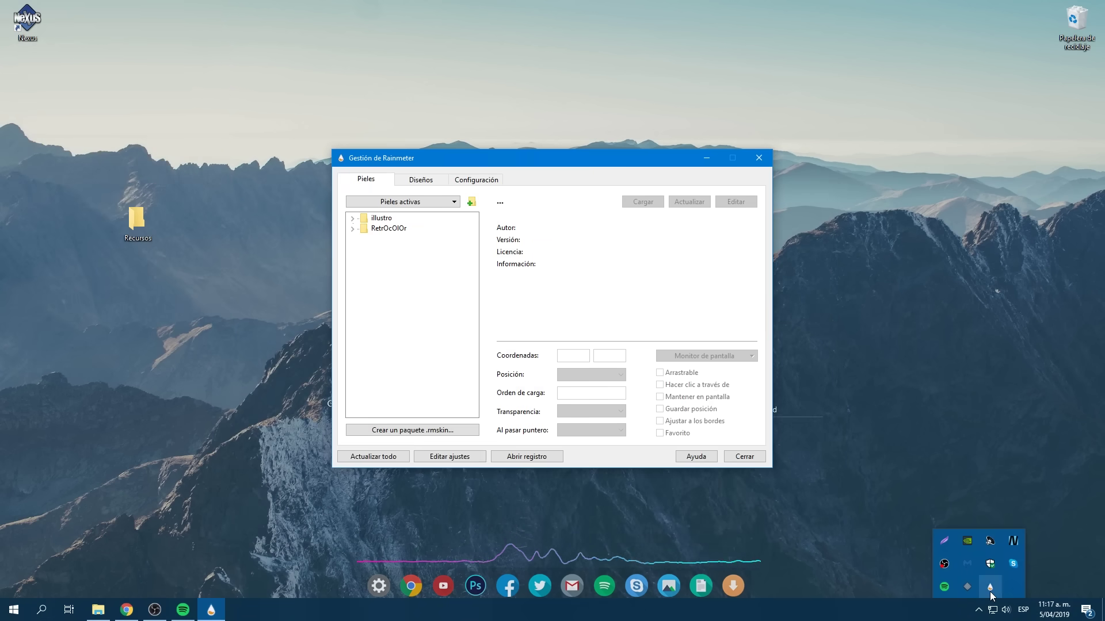
left_click(381, 457)
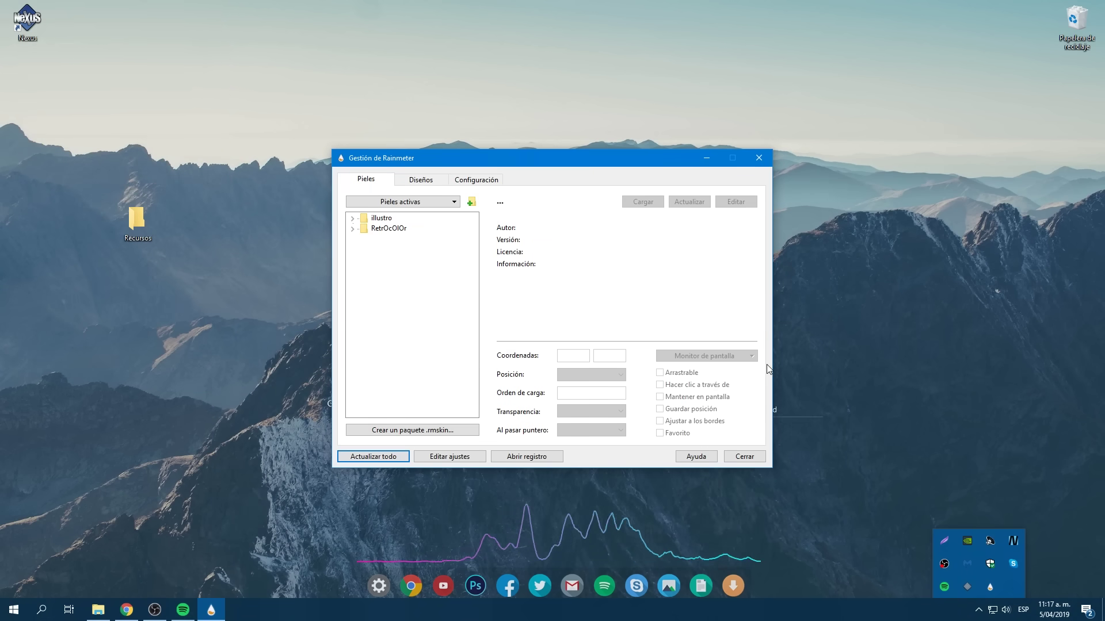
left_click(744, 456)
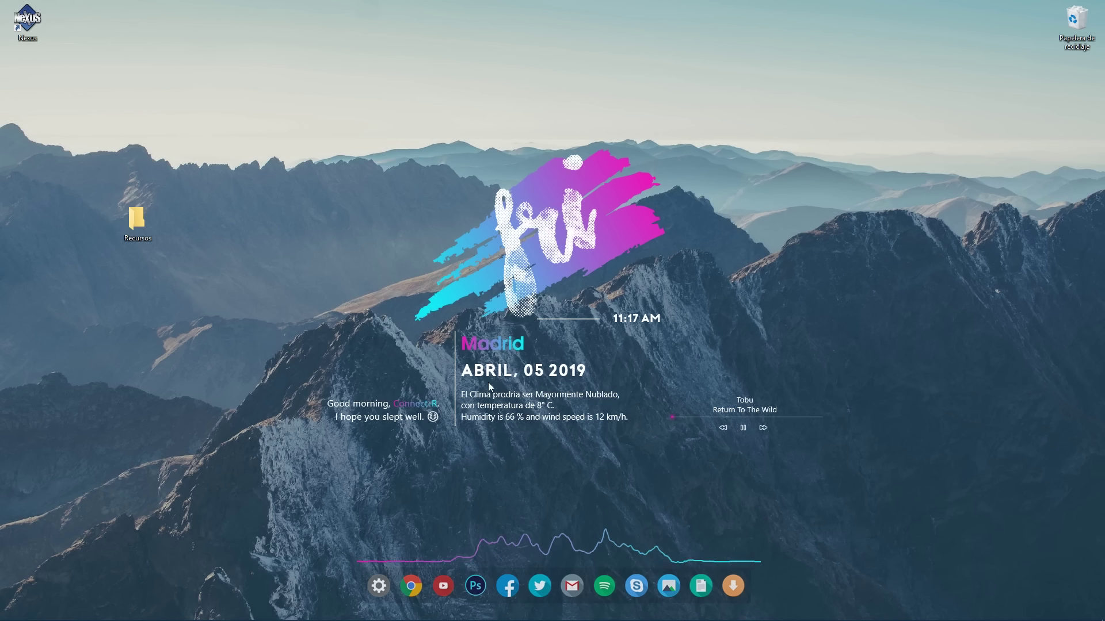